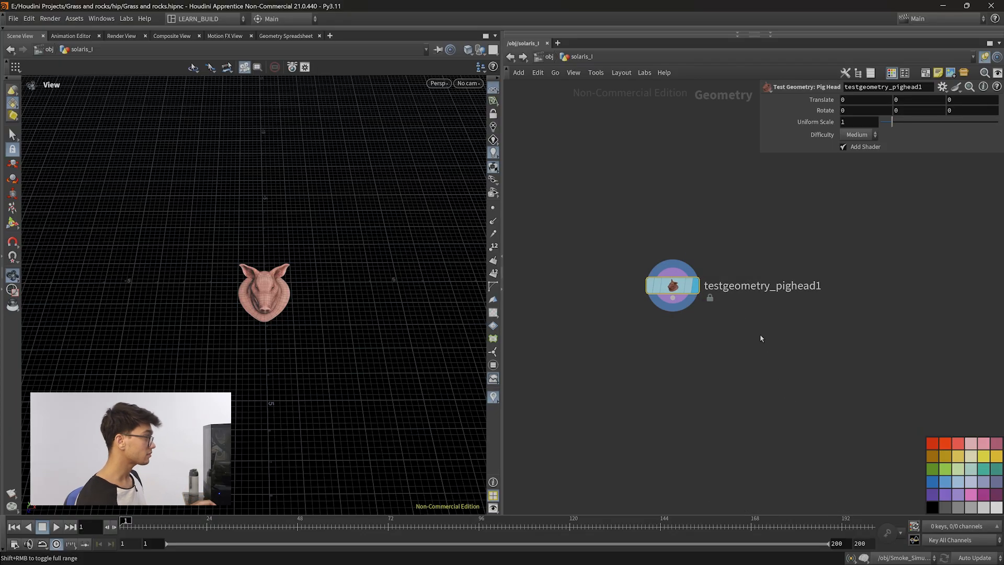
Add a Match Size node beneath the pig head test geometry node.
click(673, 309)
click(676, 344)
text(matchsi)
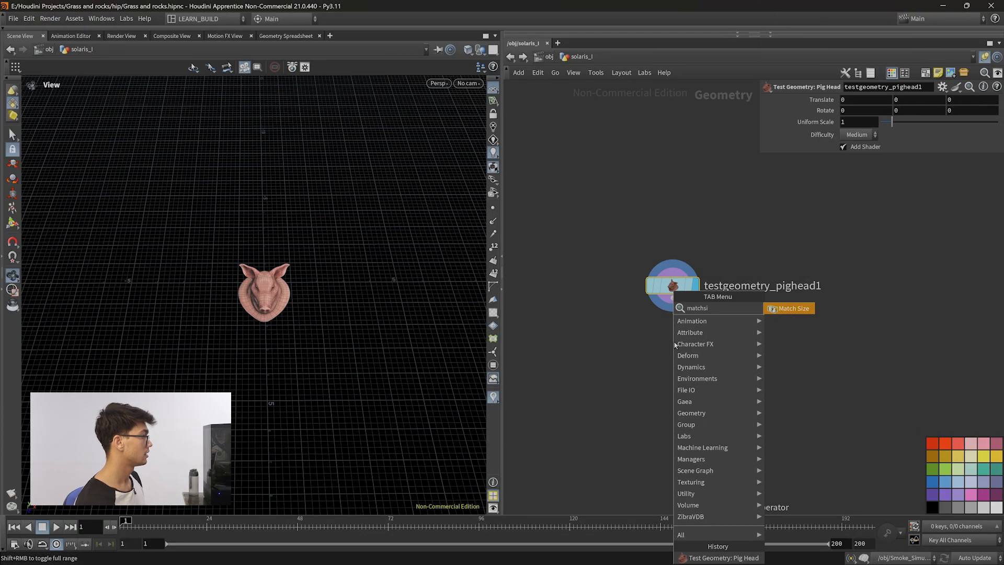
key(Return)
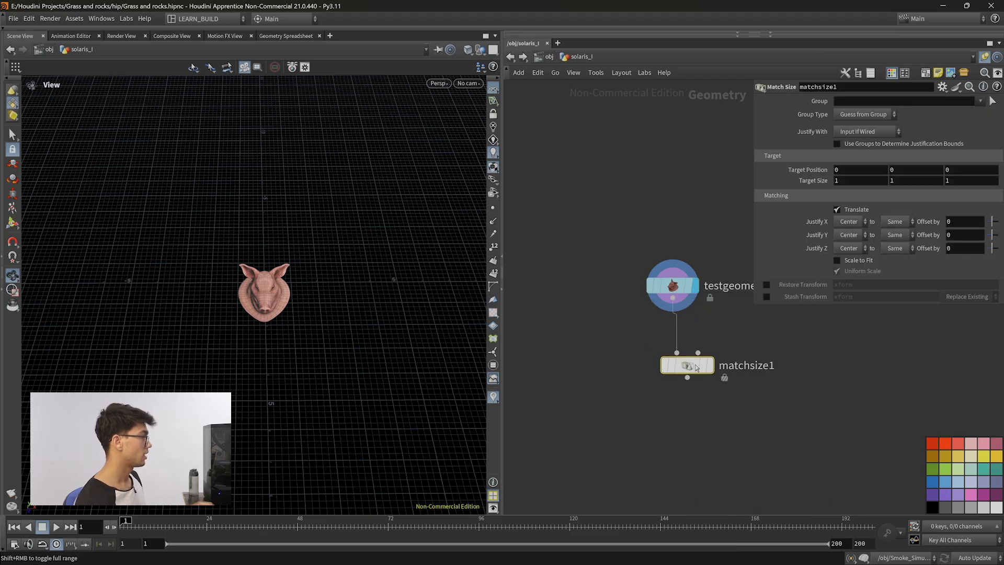
Set the Match Size node's Justify Y to Min and display that node.
click(673, 347)
click(862, 236)
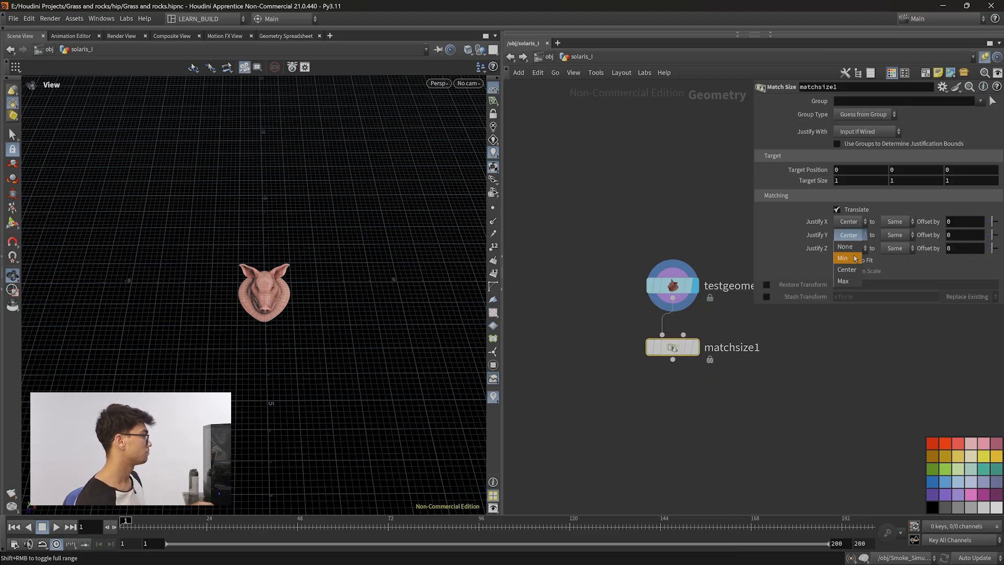
click(854, 258)
click(694, 346)
Add a Null node below the Match Size node.
drag(316, 361, 306, 312)
scroll(306, 313, up, 15)
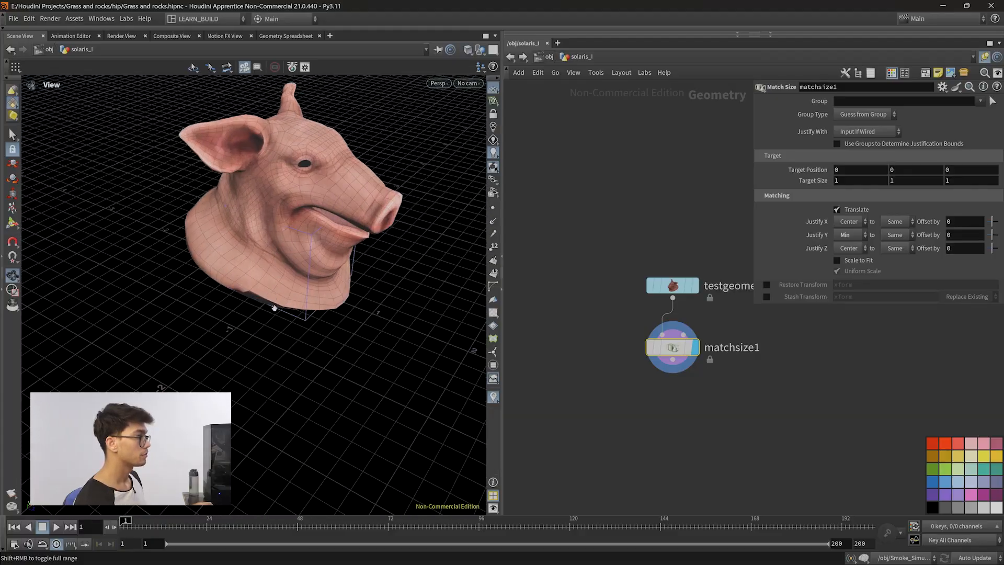
scroll(306, 270, down, 15)
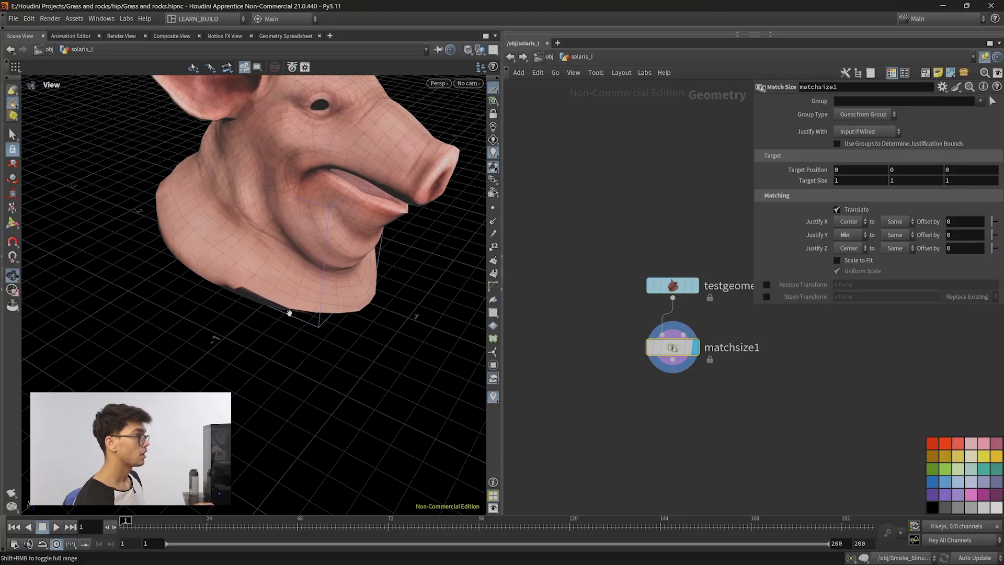
drag(264, 362, 341, 321)
key(Tab)
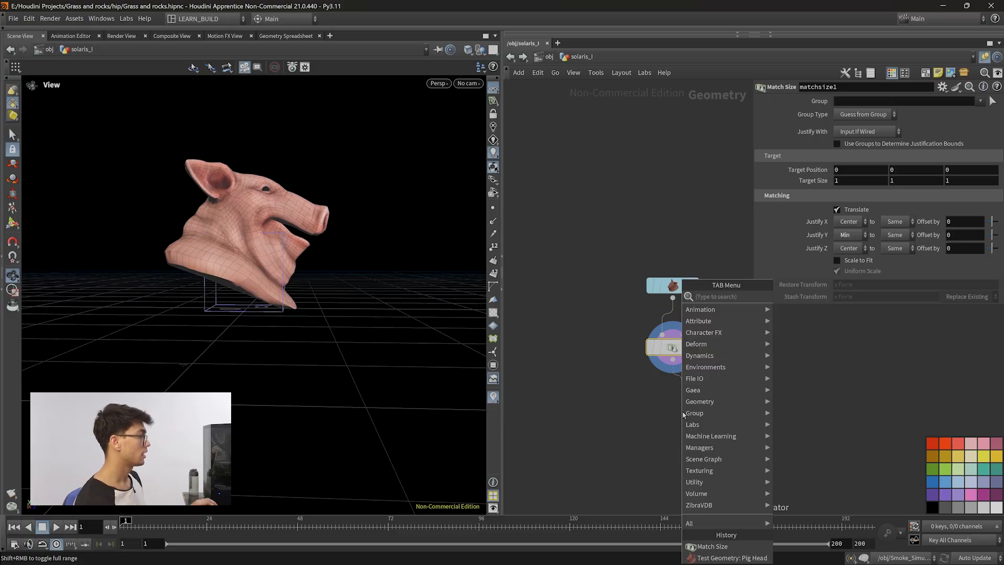
text(null)
key(Return)
key(Return)
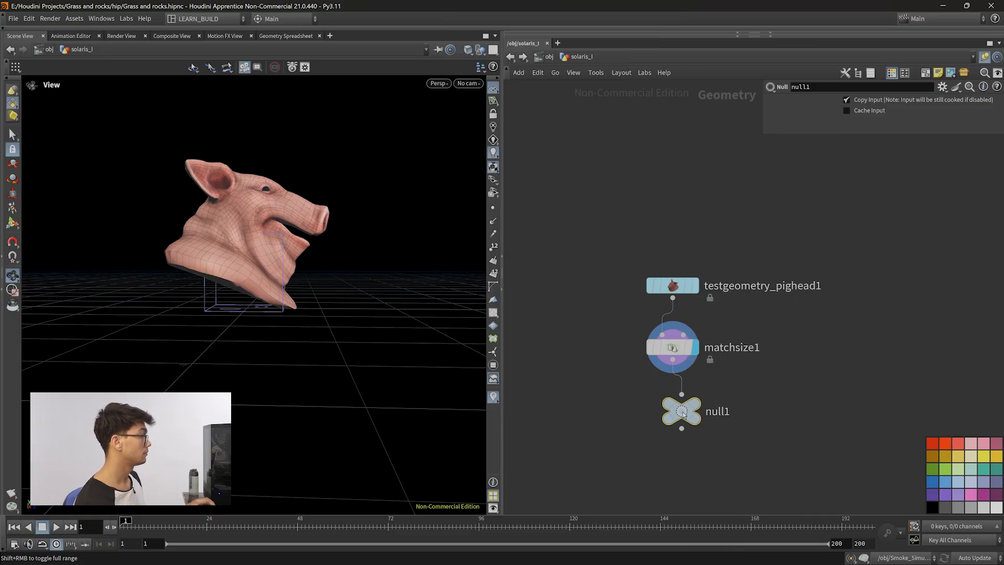
Rename the null node to OUT_PIGHEAD.
double_click(718, 412)
key(BackSpace)
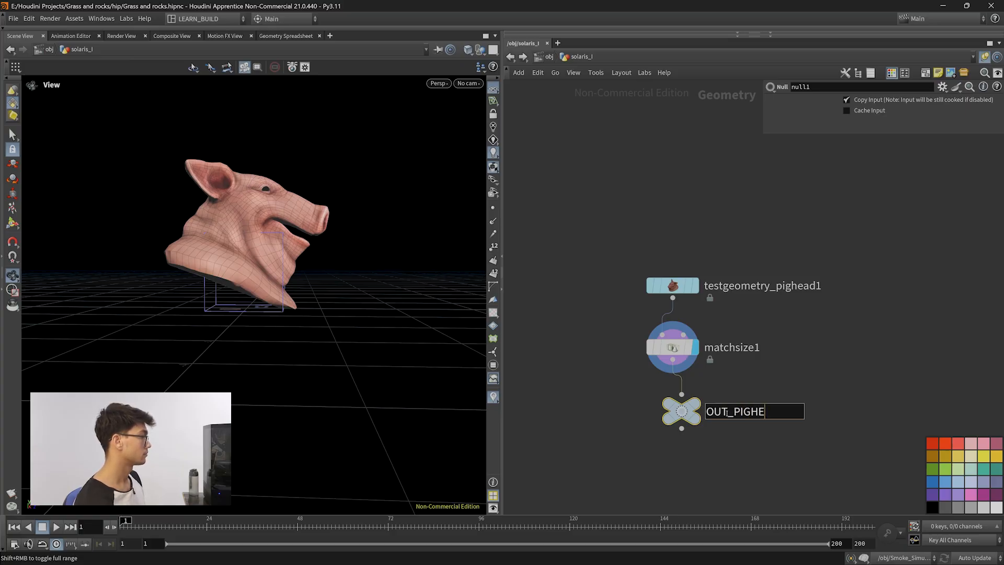
text(OUT_PIGHEAD)
key(Return)
scroll(748, 443, down, 1)
drag(777, 467, 731, 408)
middle_drag(770, 391, 747, 319)
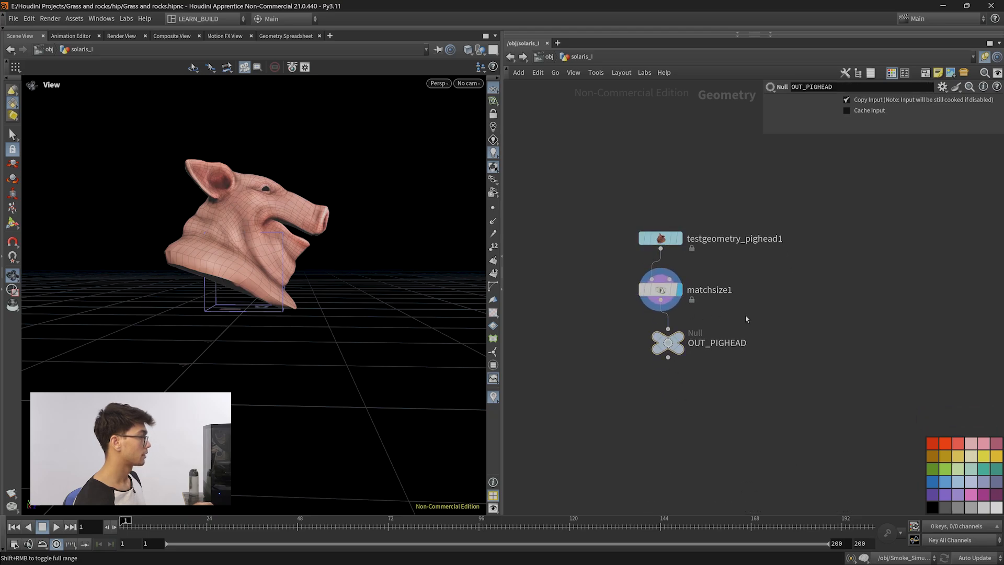
drag(330, 300, 307, 284)
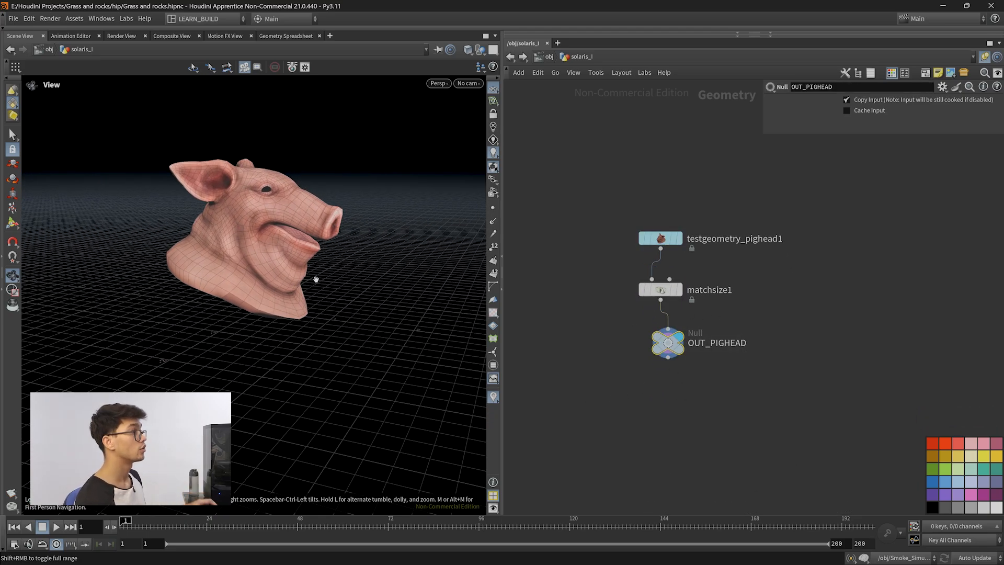
Navigate out of the geometry object into the stage network.
click(189, 20)
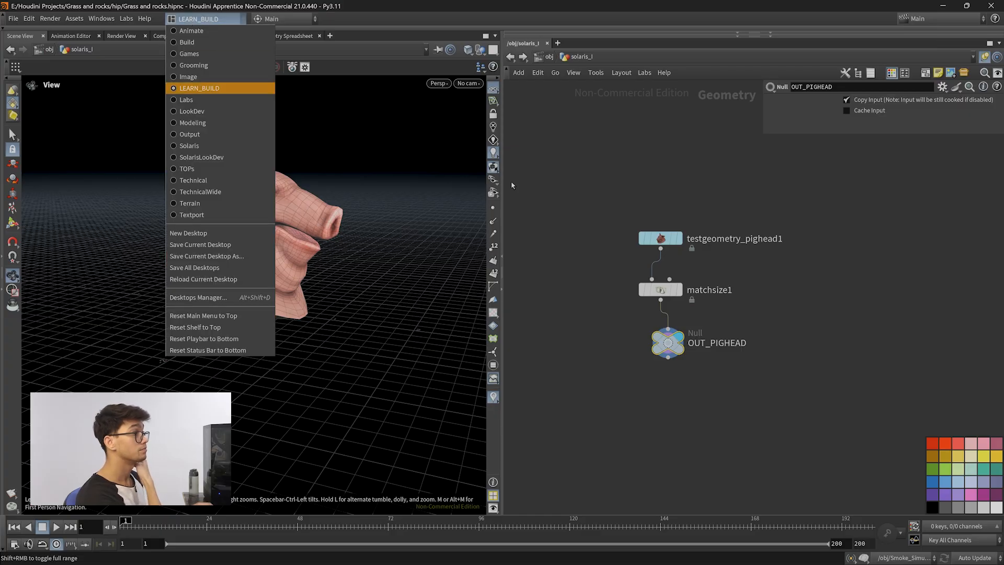
click(570, 80)
click(550, 57)
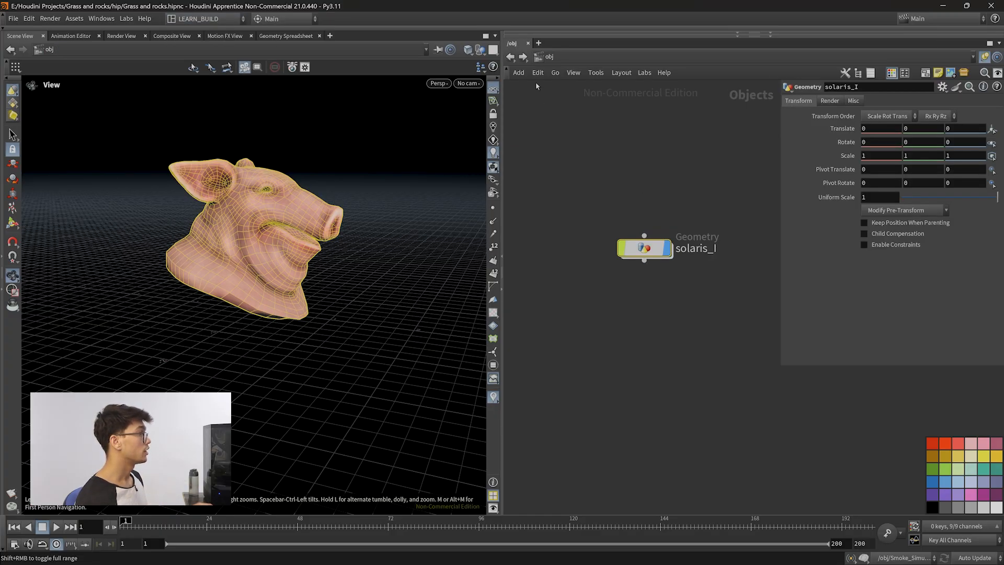
click(539, 57)
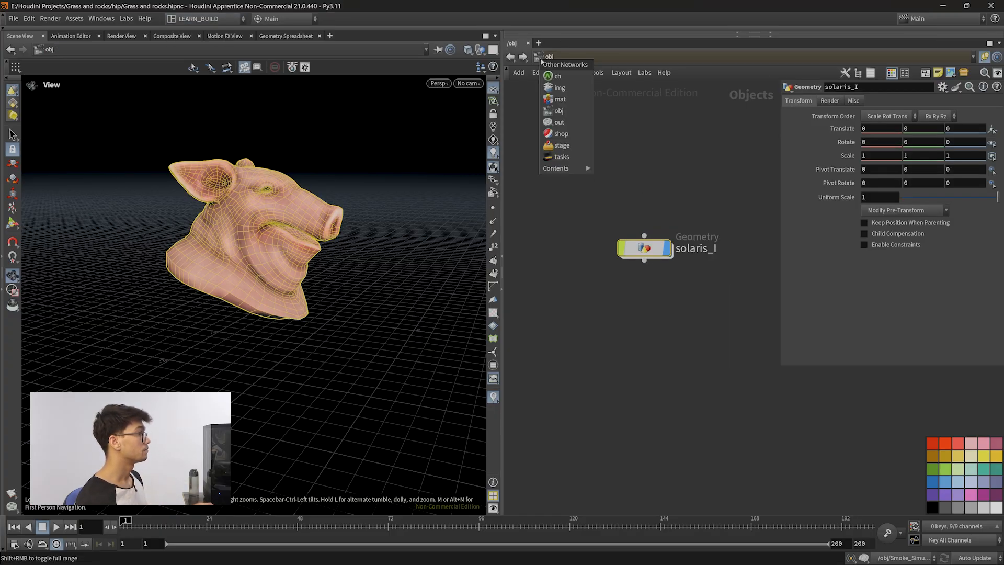
click(563, 145)
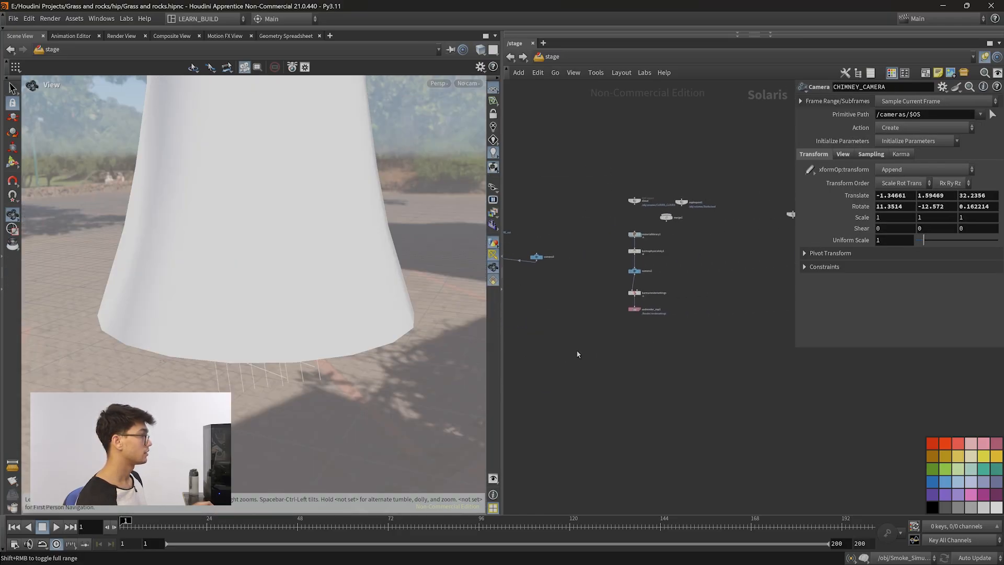
middle_drag(791, 337, 617, 338)
scroll(617, 334, down, 3)
middle_drag(621, 206, 631, 338)
scroll(635, 337, up, 4)
scroll(630, 346, up, 2)
key(Tab)
text(sop)
key(Return)
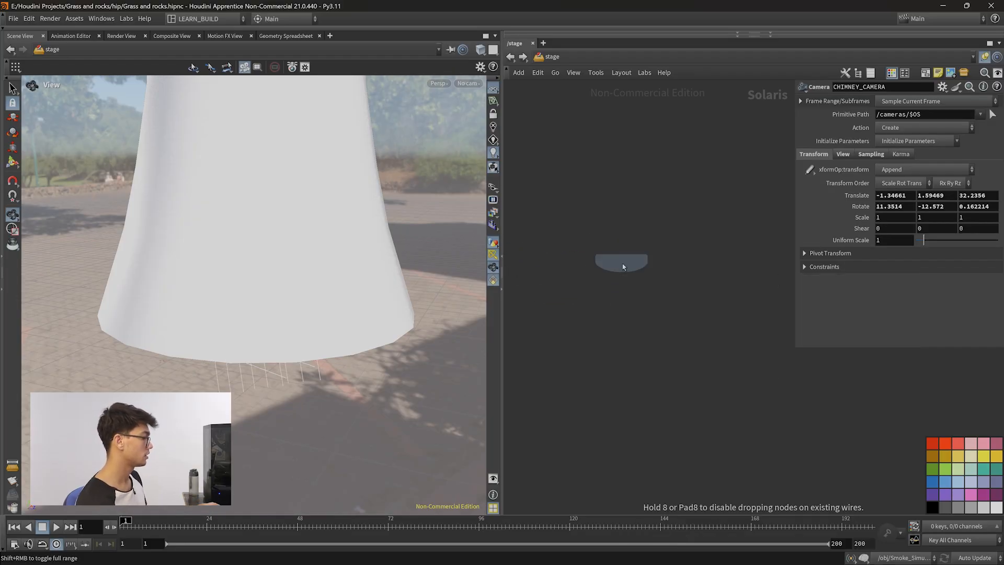
key(BackSpace)
click(581, 224)
Add a SOP Import node to the stage network.
key(Tab)
text(so)
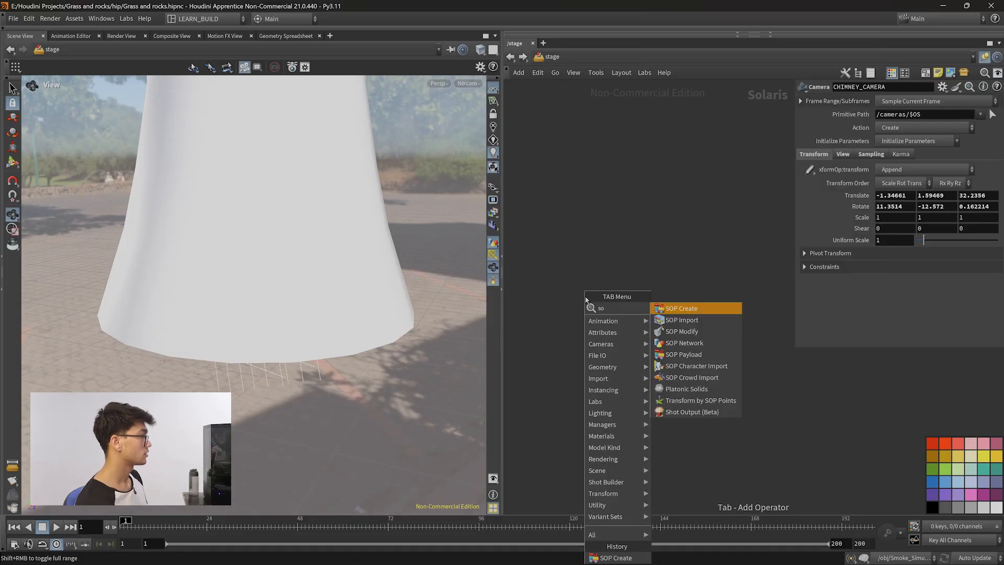
text(p im)
key(Return)
click(593, 261)
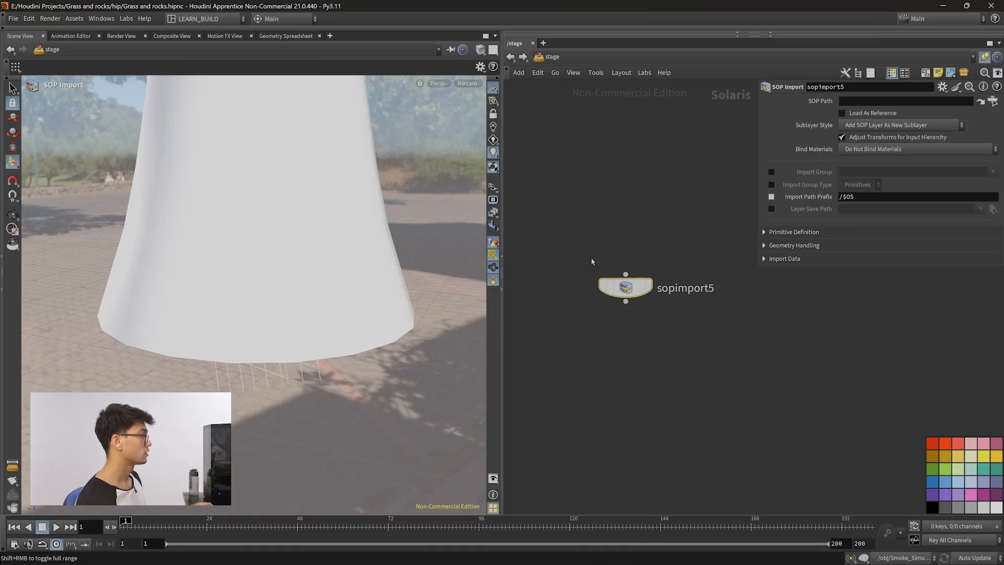
drag(592, 259, 591, 258)
key(r)
key(Escape)
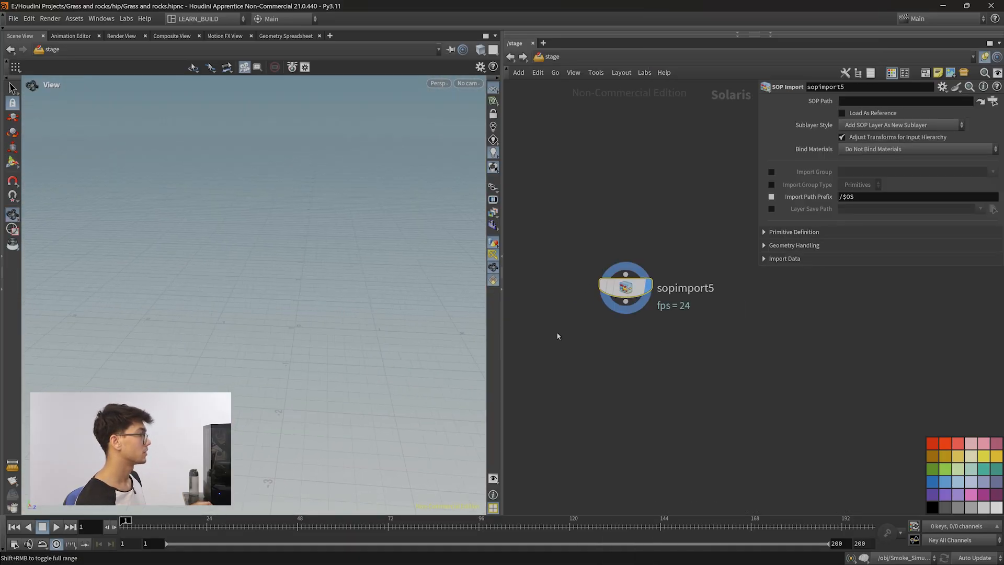
key(Return)
Switch to the Solaris desktop and widen the network editor pane.
click(206, 18)
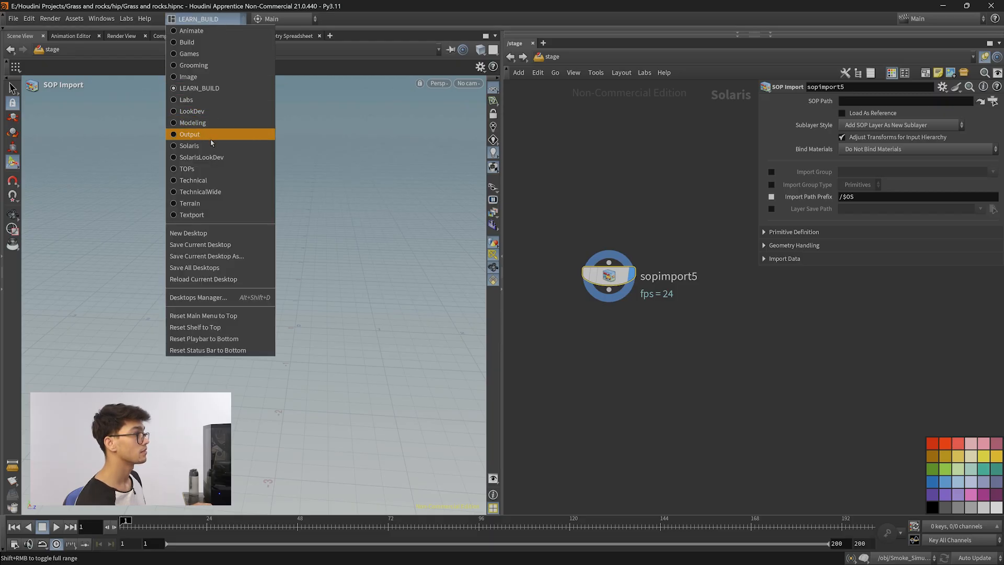
click(227, 125)
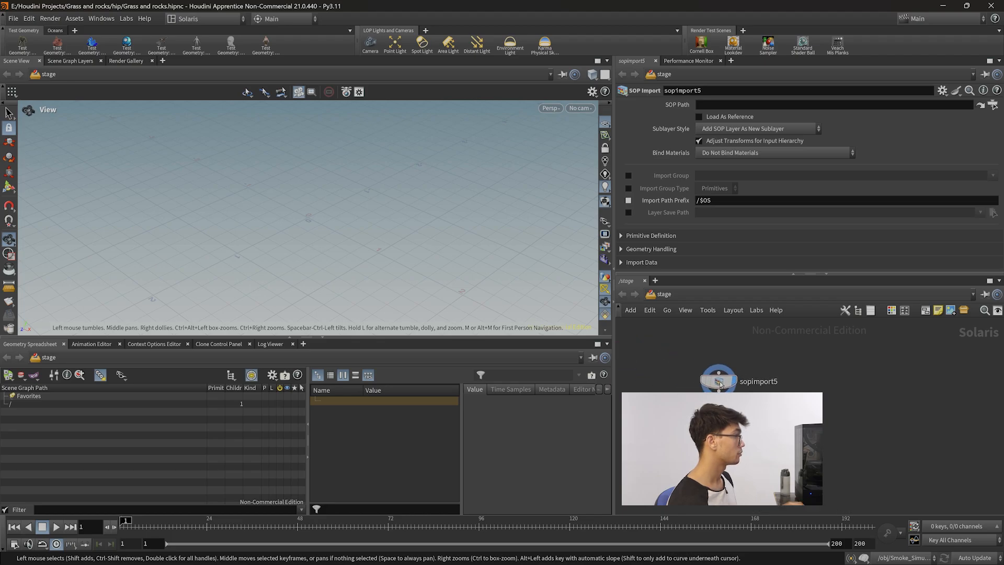
click(793, 272)
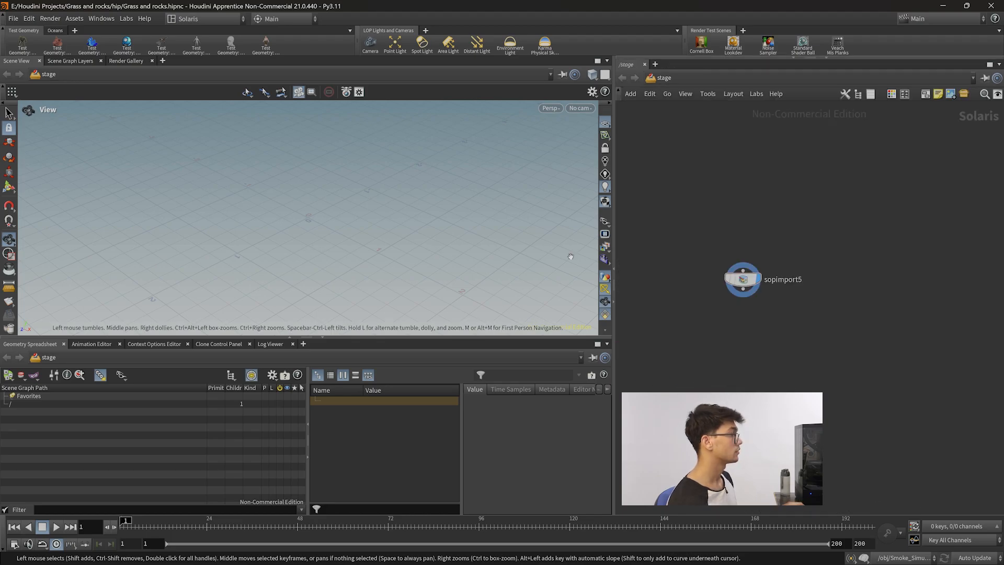
drag(616, 301, 457, 301)
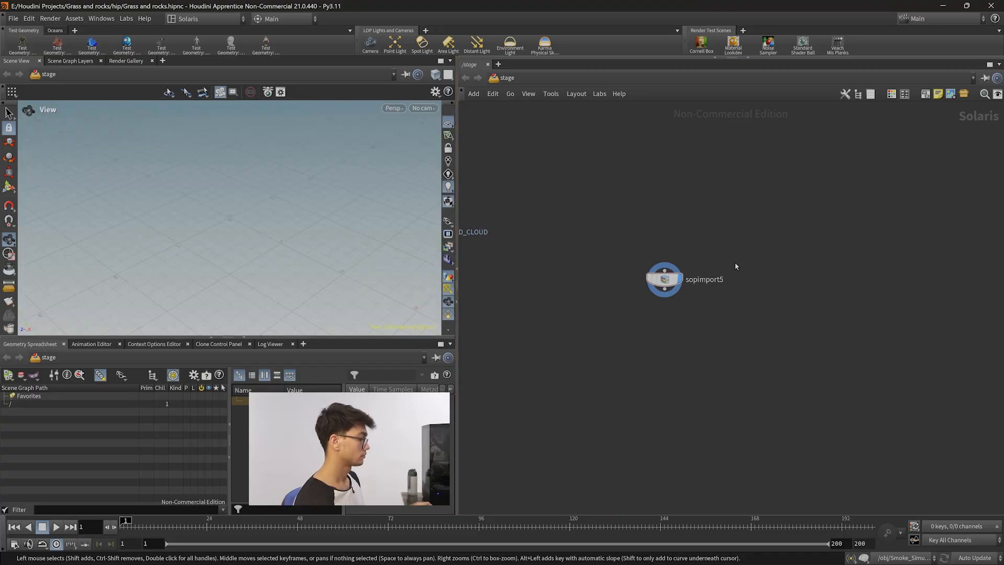
key(p)
key(p)
Show the parameter pane beside the network editor and resize it.
drag(627, 238, 742, 325)
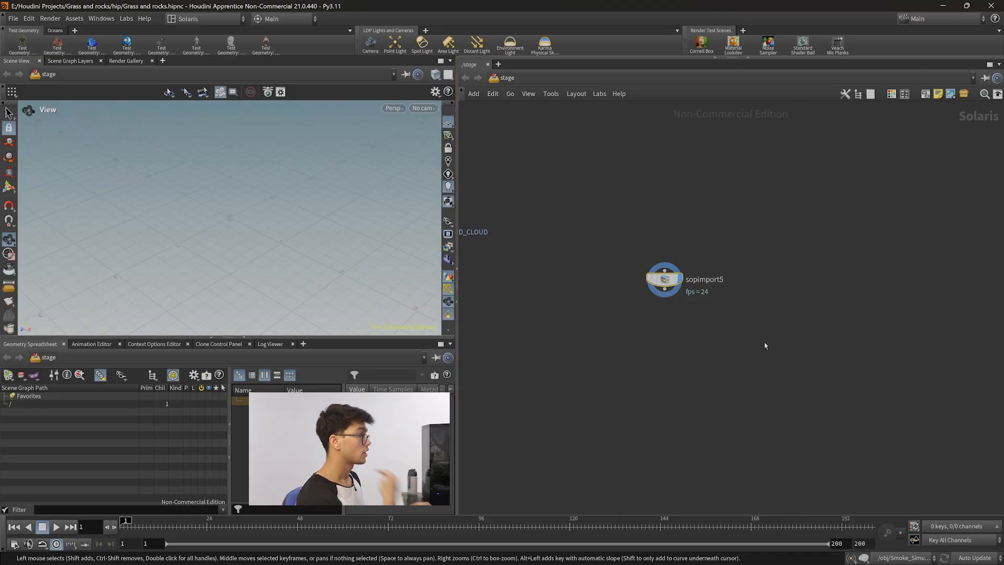
mouse_move(657, 289)
mouse_down()
mouse_move(632, 283)
mouse_move(696, 291)
mouse_up()
mouse_move(750, 314)
middle_down()
mouse_move(662, 309)
mouse_move(686, 318)
middle_up()
scroll(668, 311, up, 3)
drag(731, 326, 673, 311)
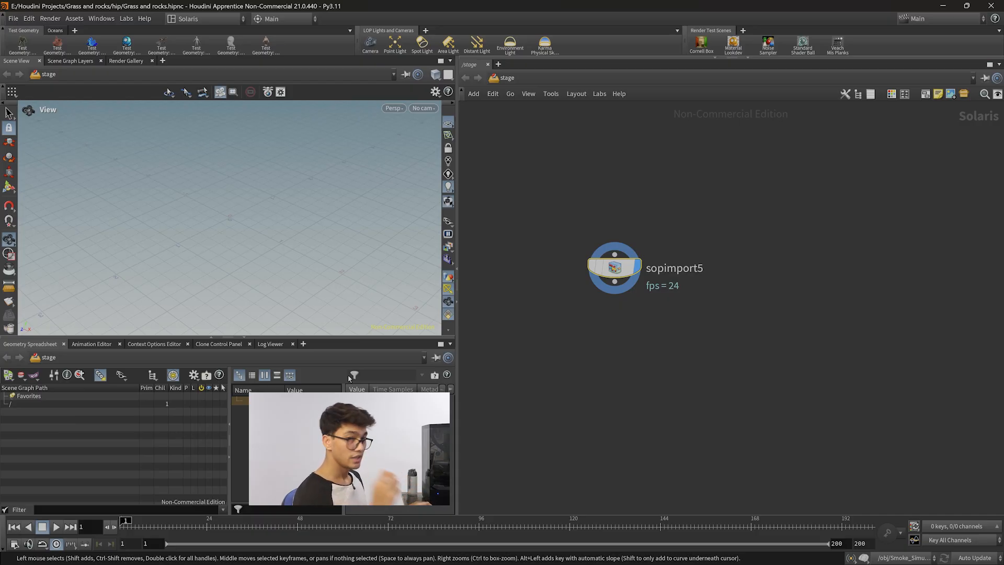
drag(711, 355, 564, 236)
key(p)
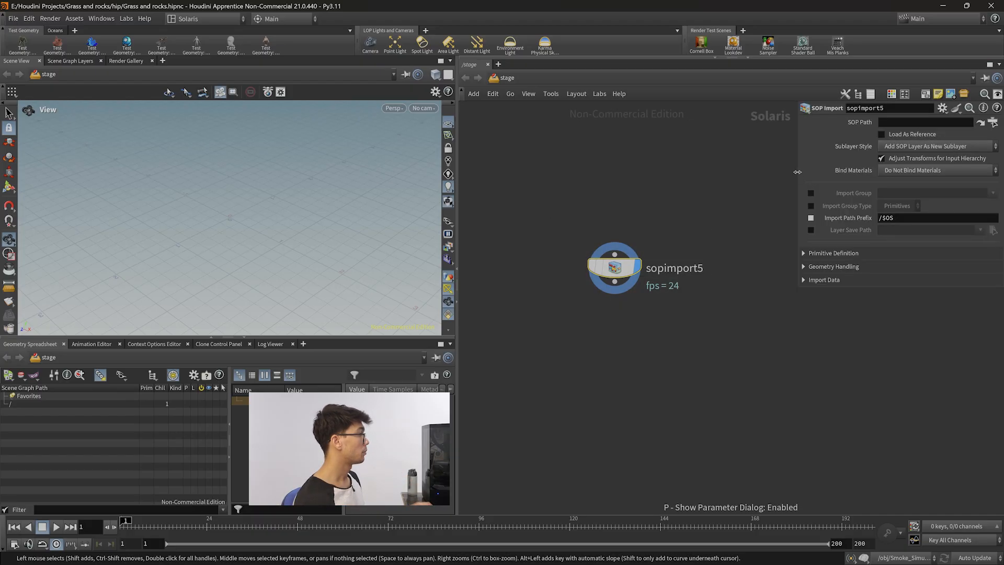
drag(798, 172, 737, 173)
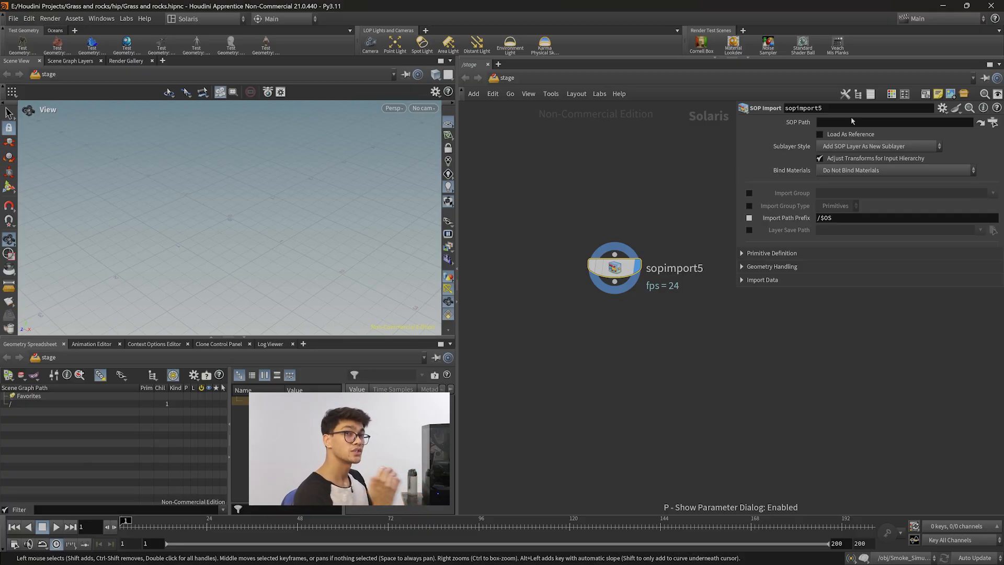
middle_drag(694, 345, 685, 354)
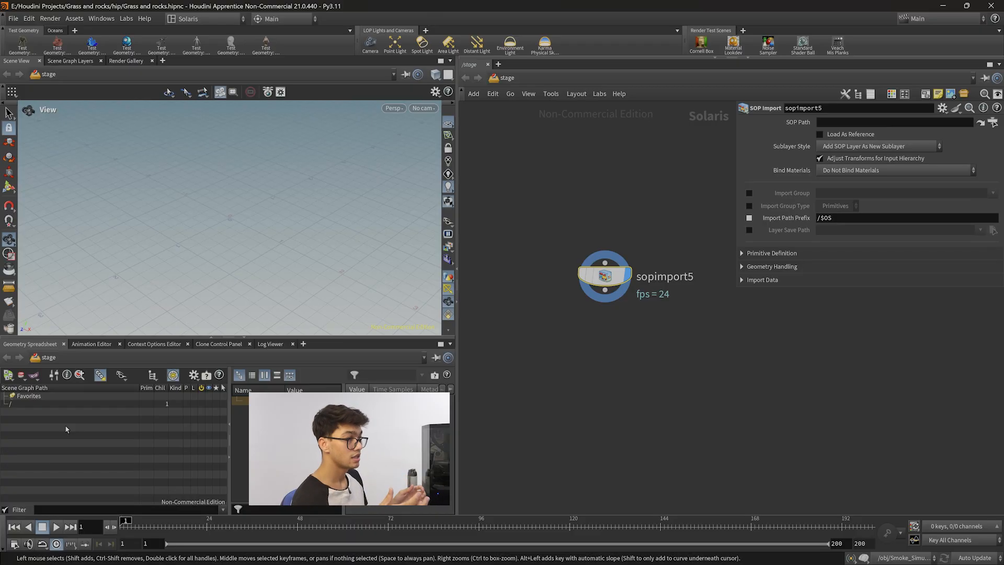
drag(534, 218, 698, 384)
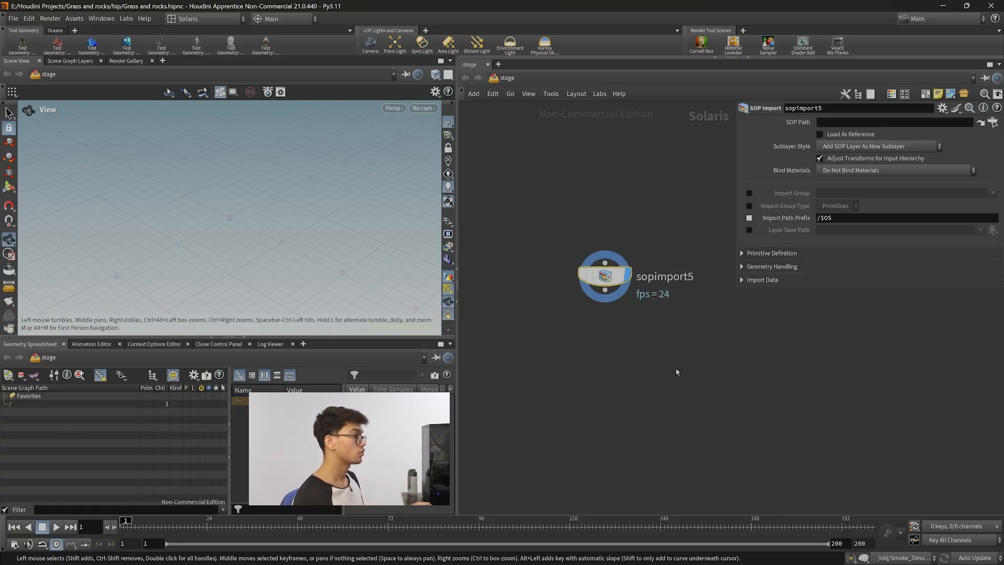
middle_drag(676, 372, 654, 370)
middle_drag(674, 329, 658, 332)
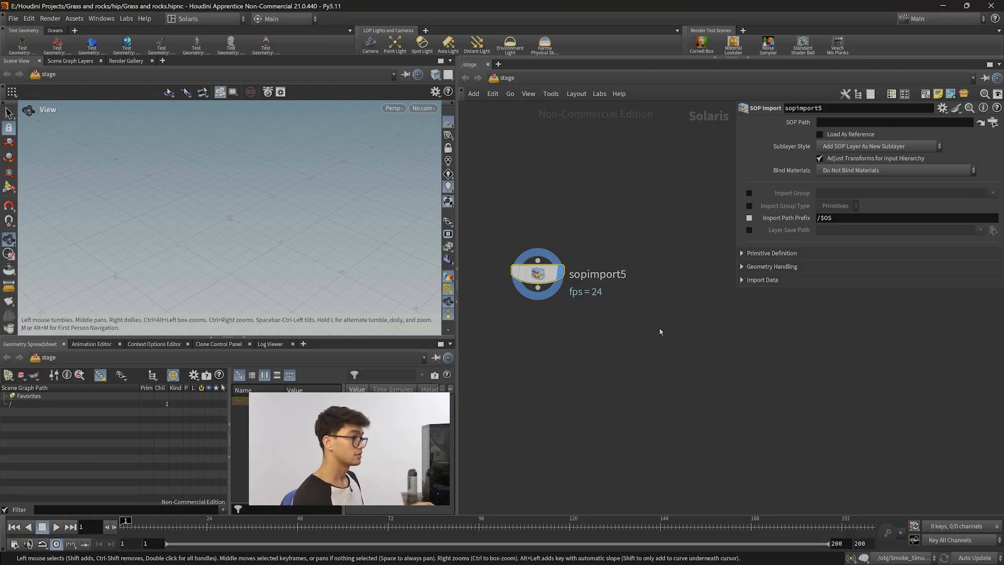
middle_drag(684, 331, 691, 321)
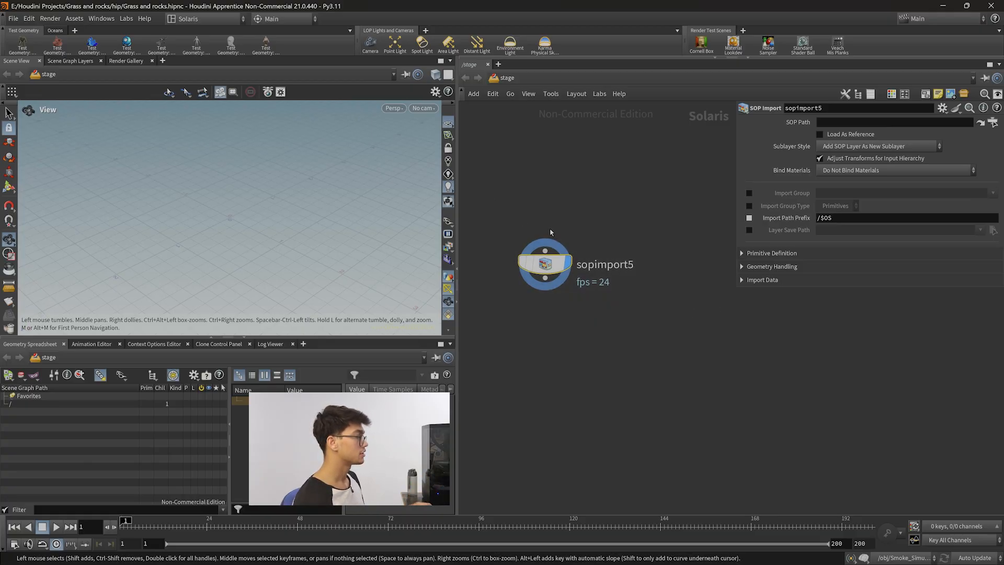
drag(457, 178, 460, 179)
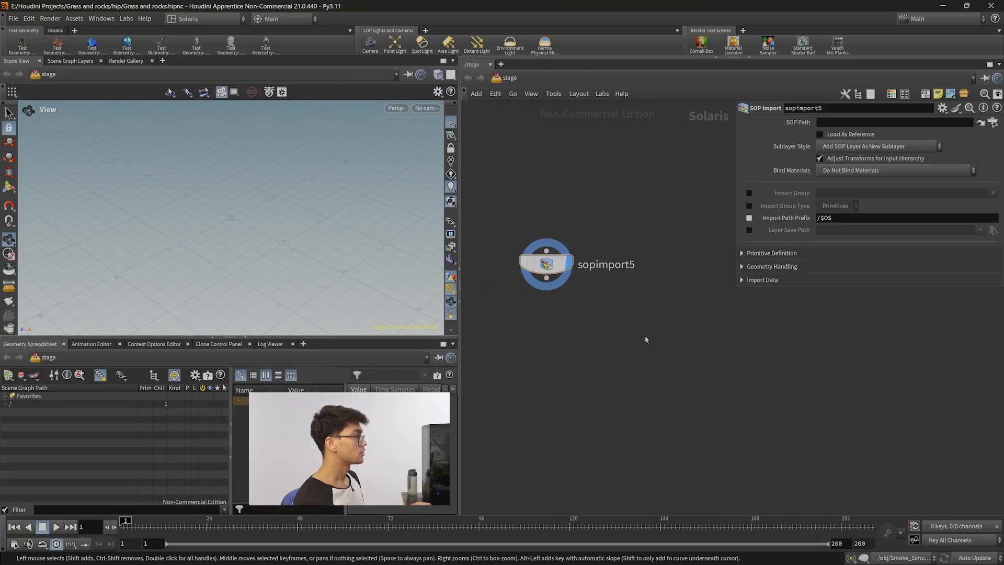
Set the SOP Import's SOP Path to ../../obj/solaris_I/OUT_PIGHEAD/ using the path completion list.
click(945, 121)
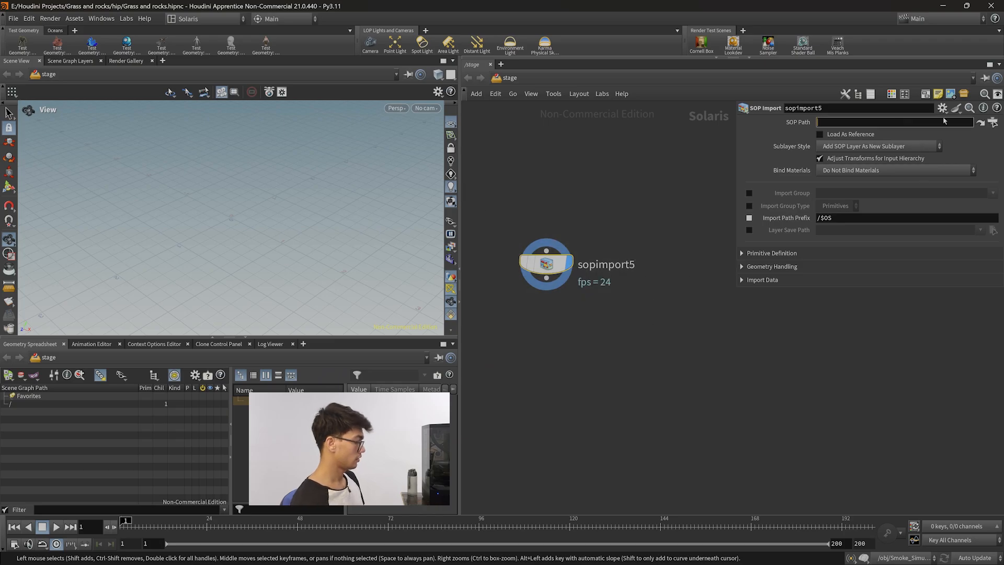
text(..//../)
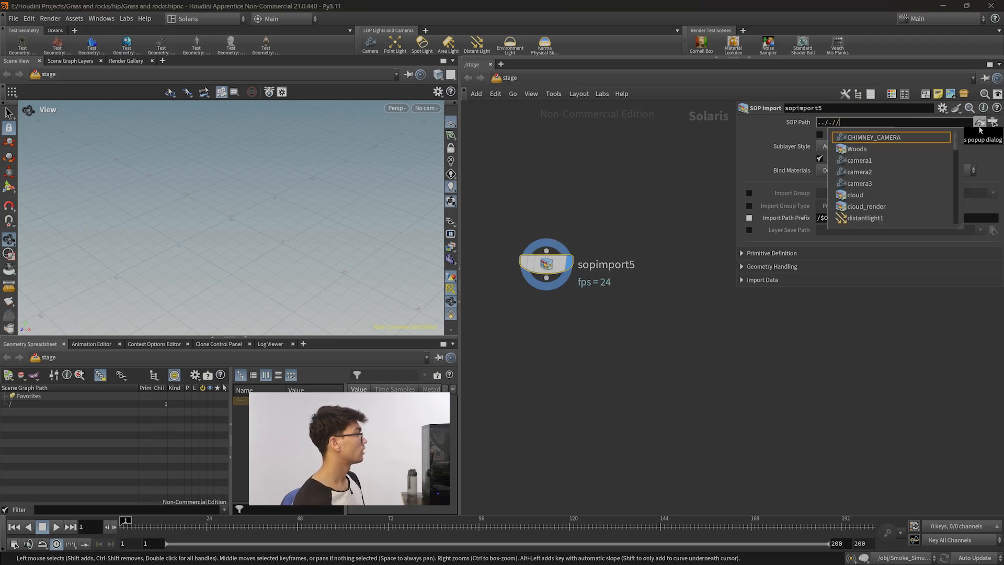
text(ob)
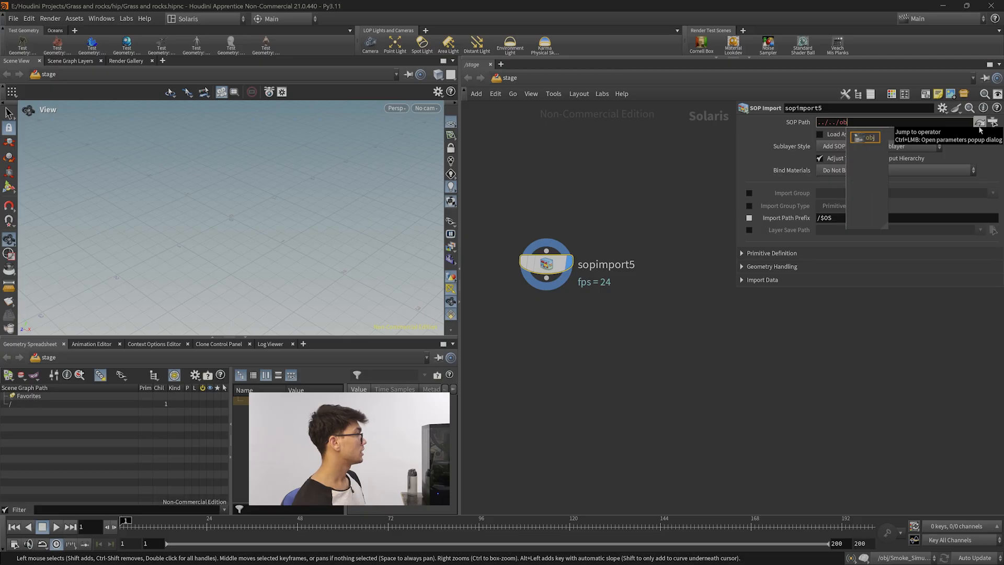
text(j/soal)
key(BackSpace)
key(BackSpace)
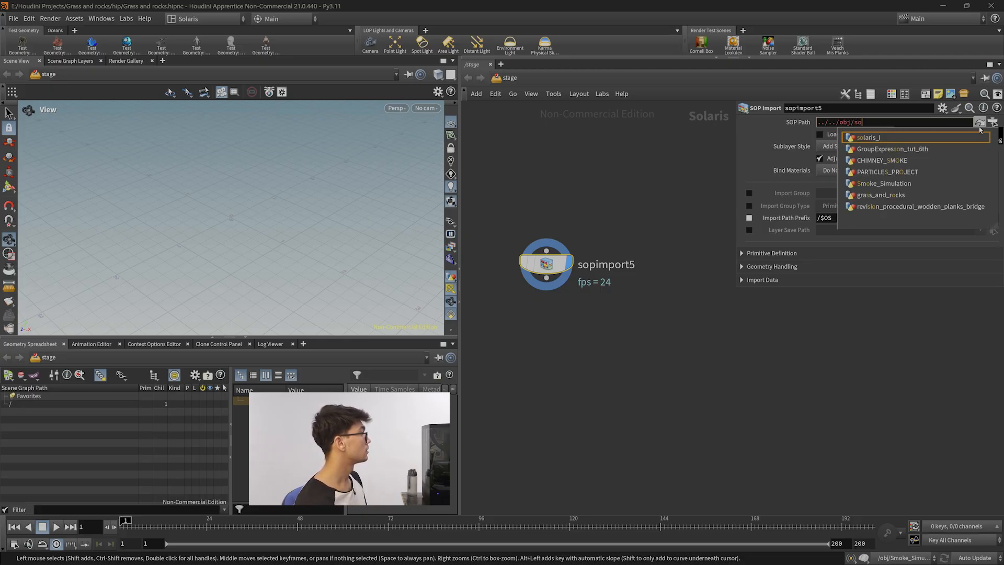
text(l)
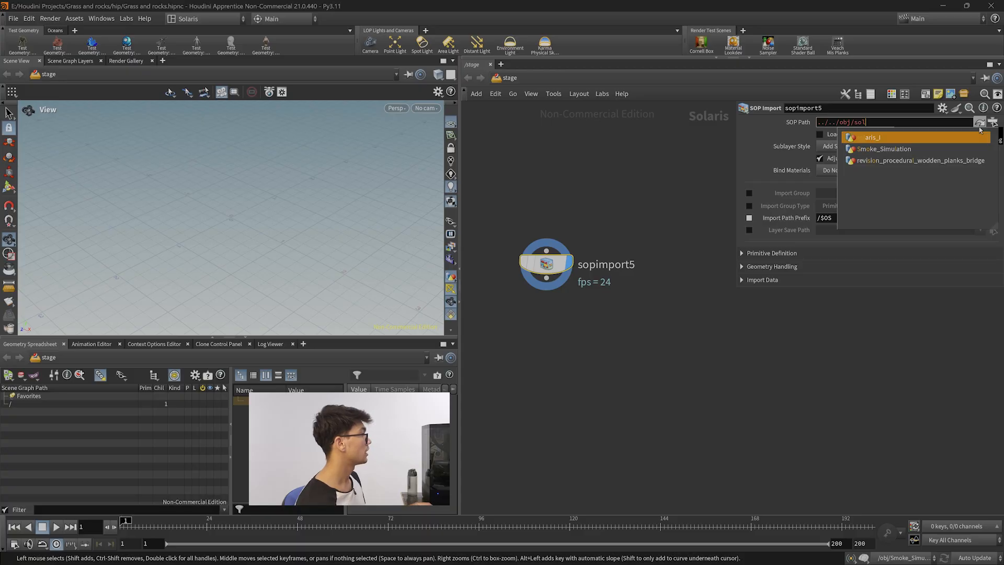
click(920, 138)
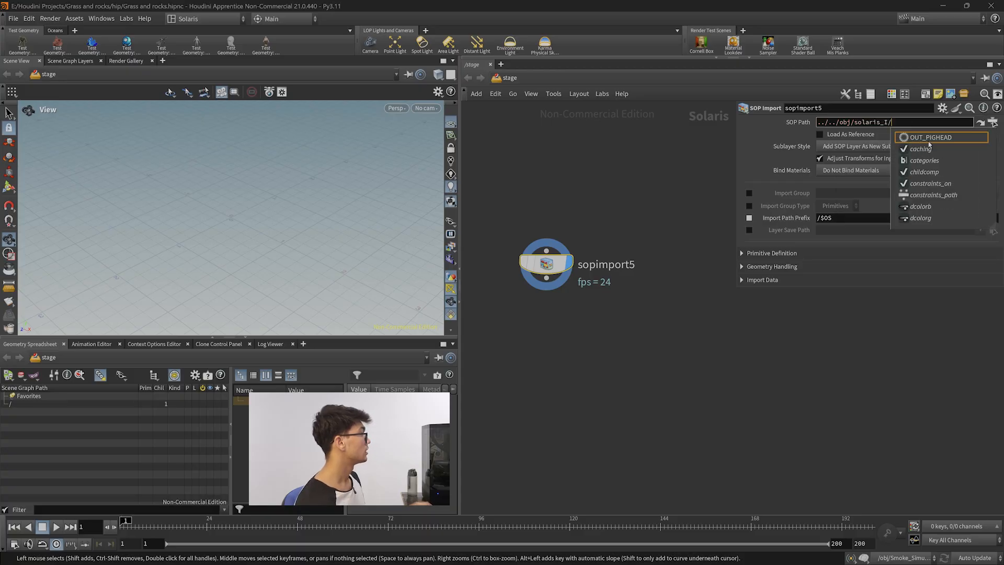
click(930, 138)
Frame and orbit the viewport to inspect the imported pig head.
drag(636, 338, 512, 240)
drag(297, 231, 291, 184)
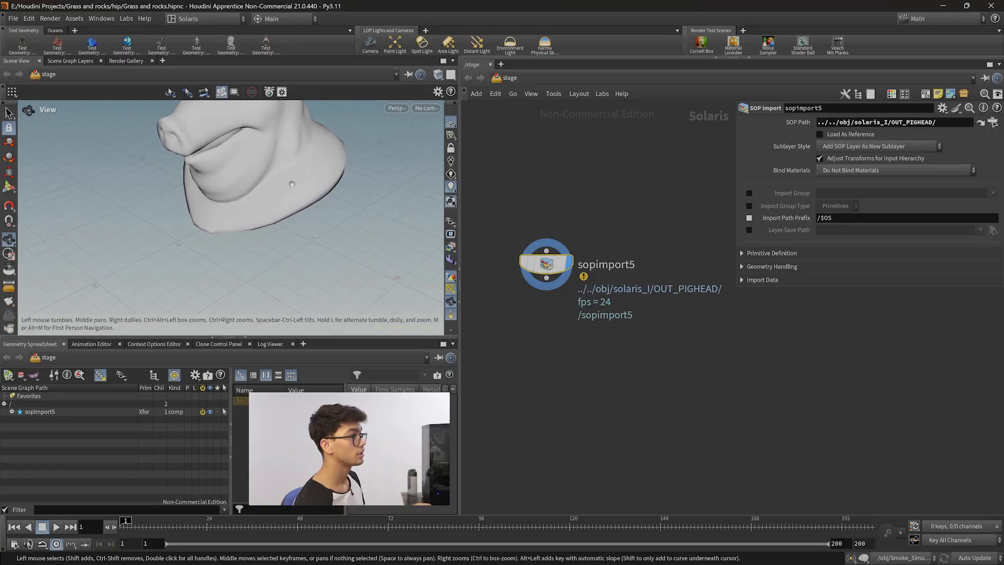
key(h)
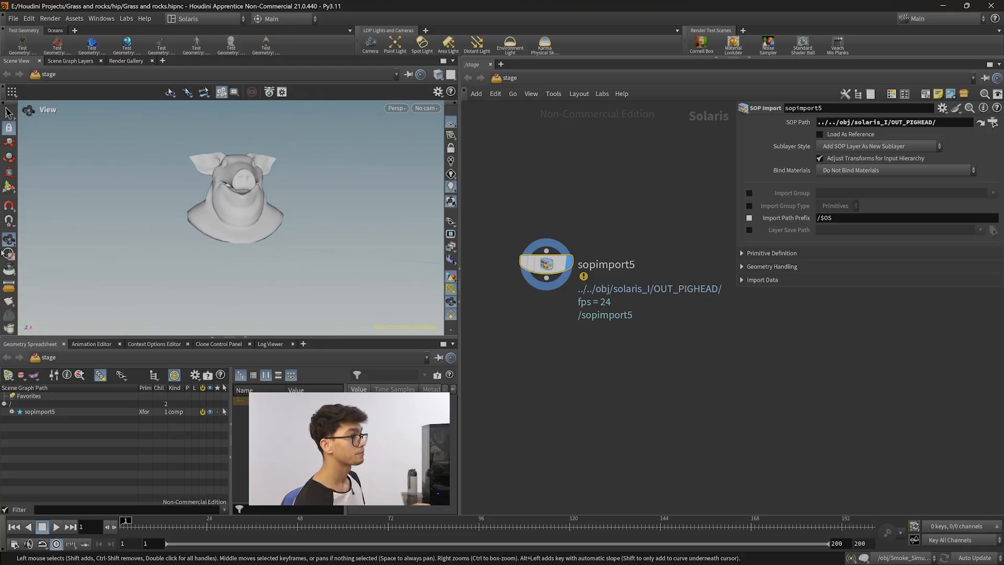
drag(241, 259, 212, 273)
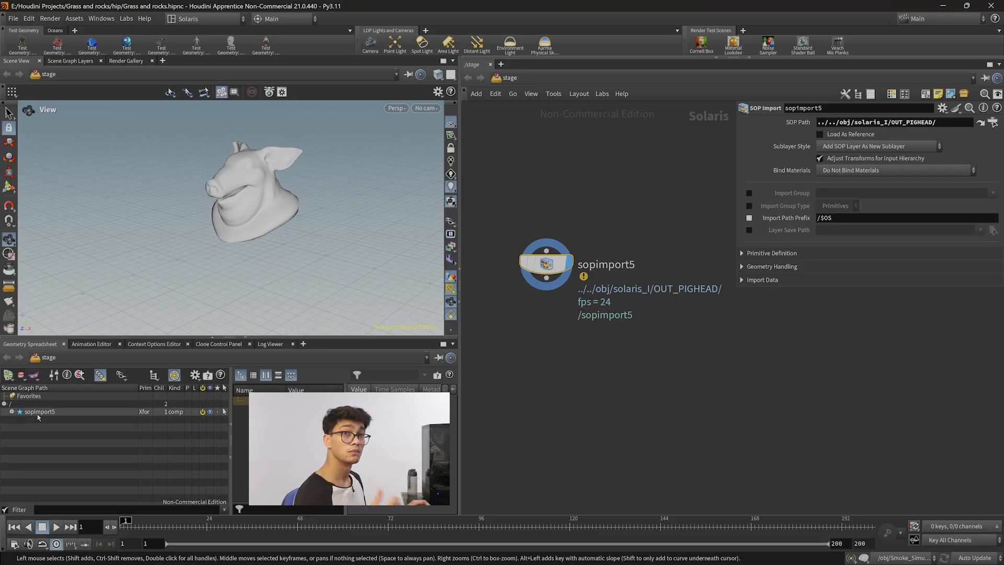
middle_drag(686, 337, 690, 358)
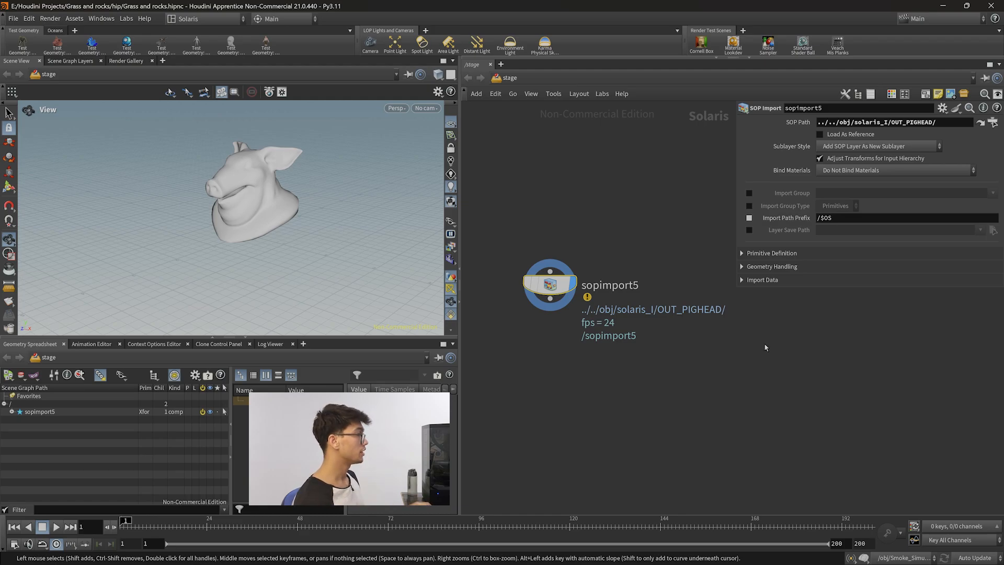
mouse_move(550, 286)
mouse_down()
mouse_move(547, 295)
mouse_move(562, 290)
mouse_up()
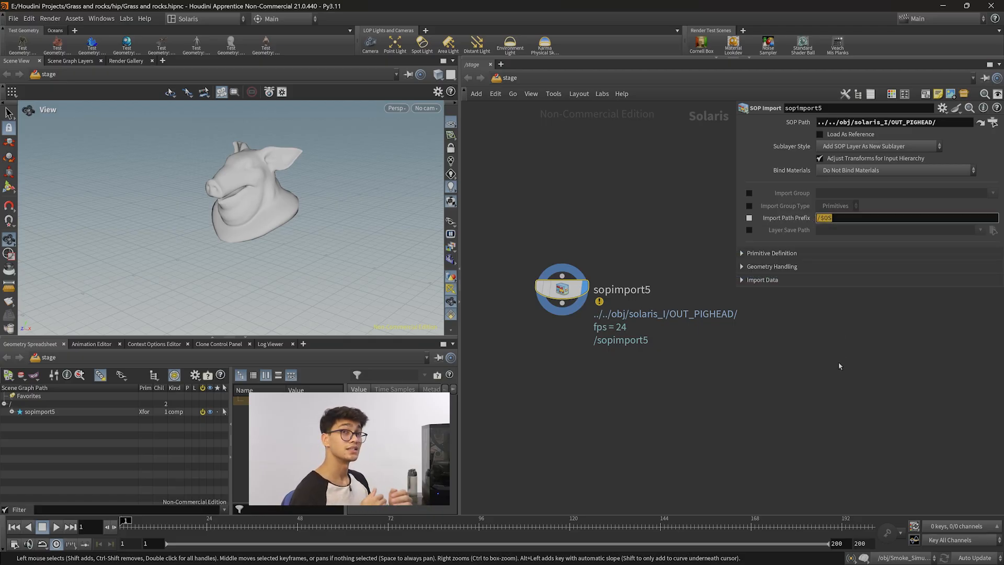
Clear the Import Path Prefix and set it to assets/geo.
click(858, 217)
key(BackSpace)
key(BackSpace)
key(BackSpace)
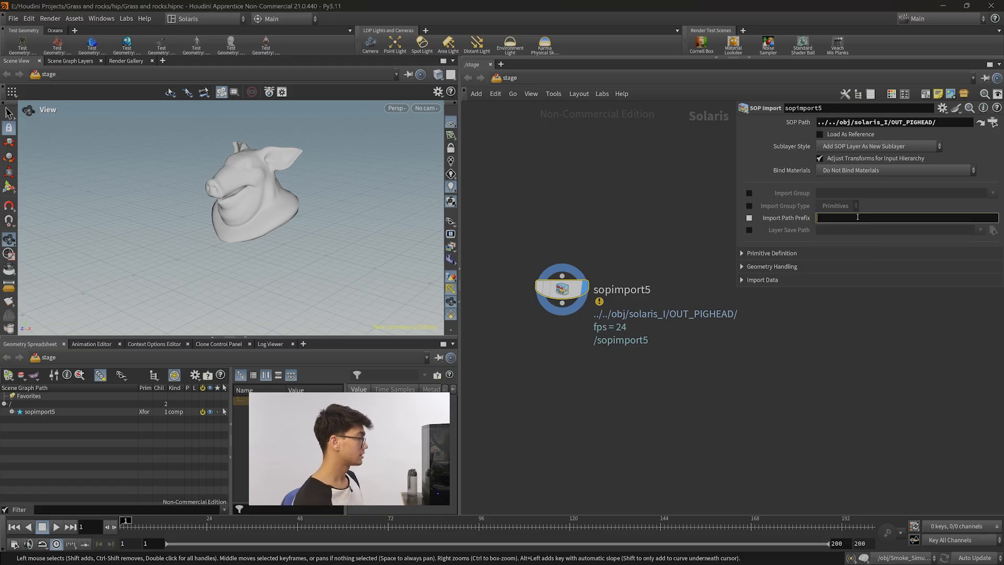
key(Return)
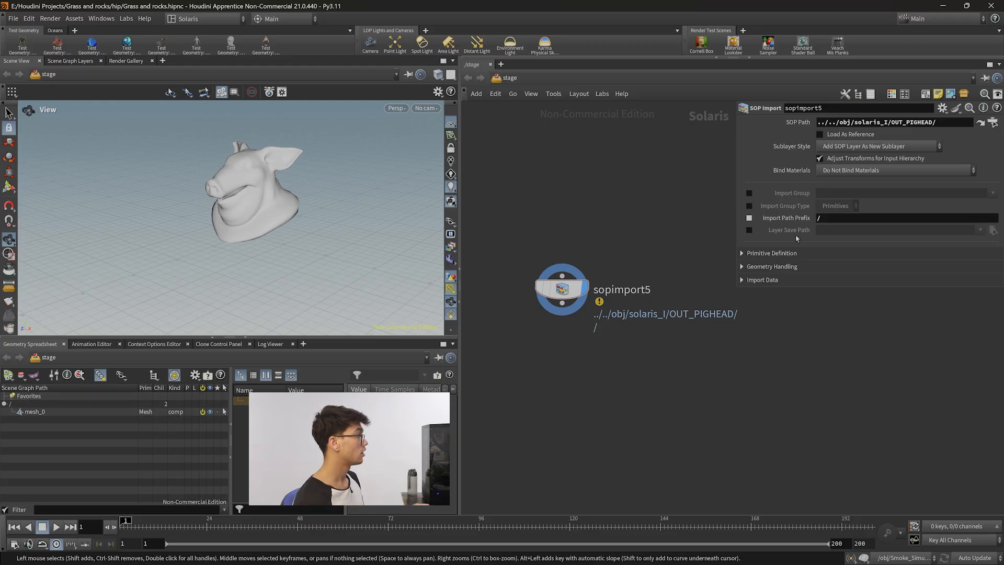
click(826, 221)
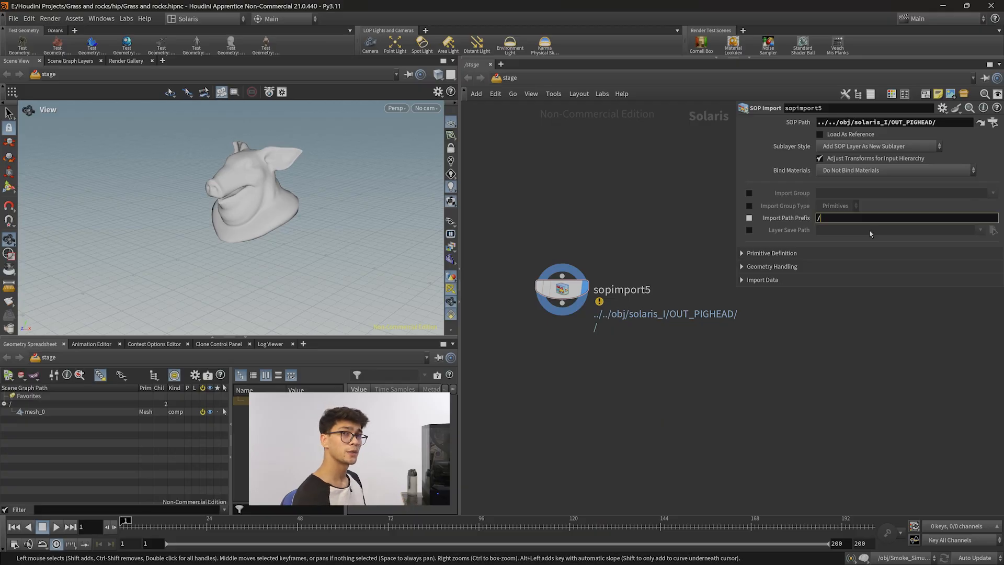
text(assets)
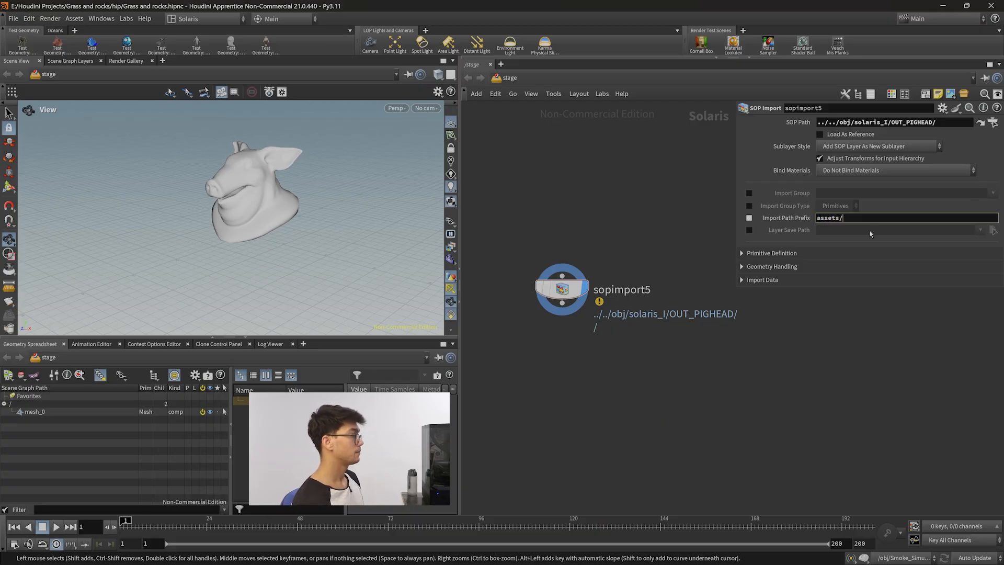
key(Return)
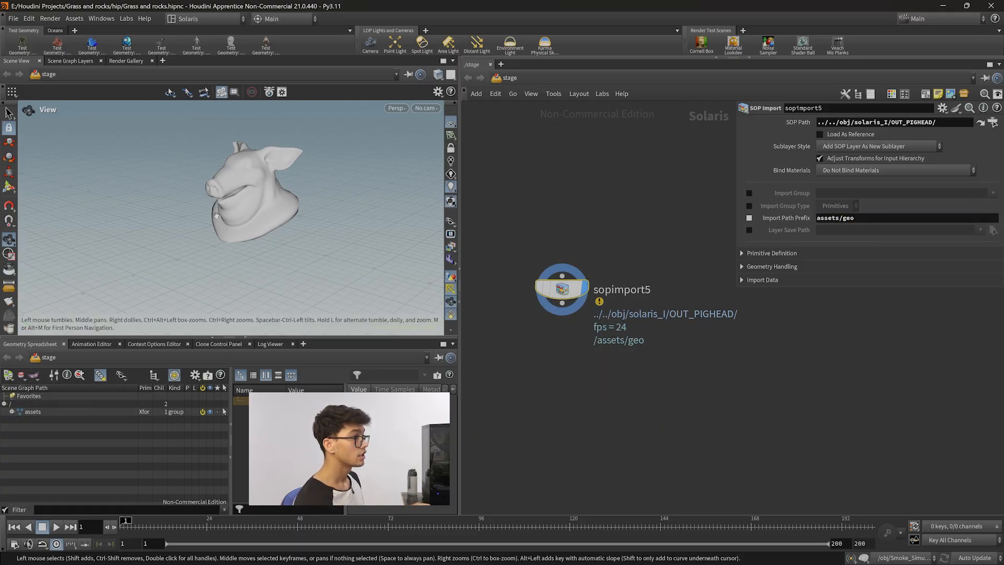
Expand the assets and geo primitives in the scene graph tree.
drag(272, 239, 206, 252)
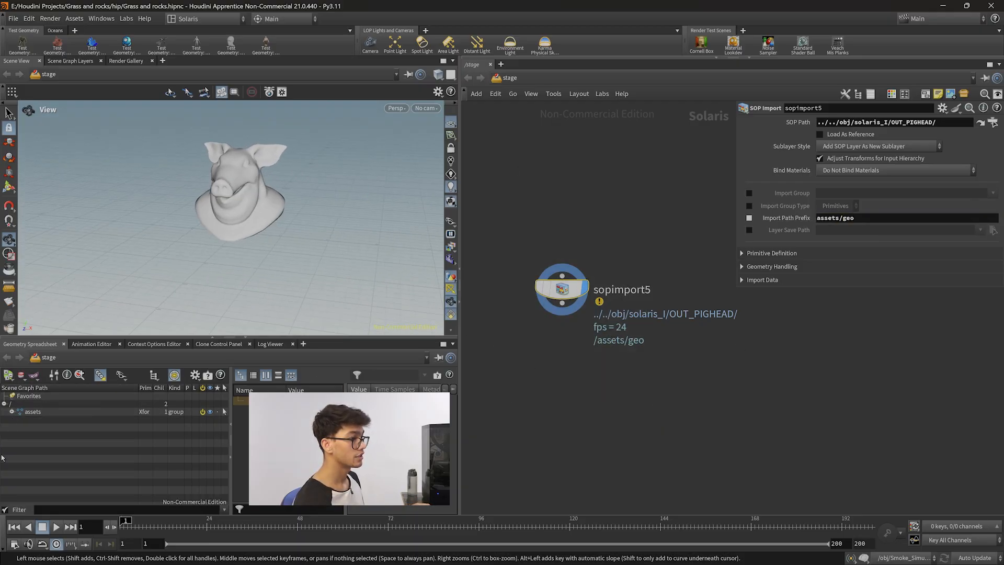
click(12, 412)
click(19, 419)
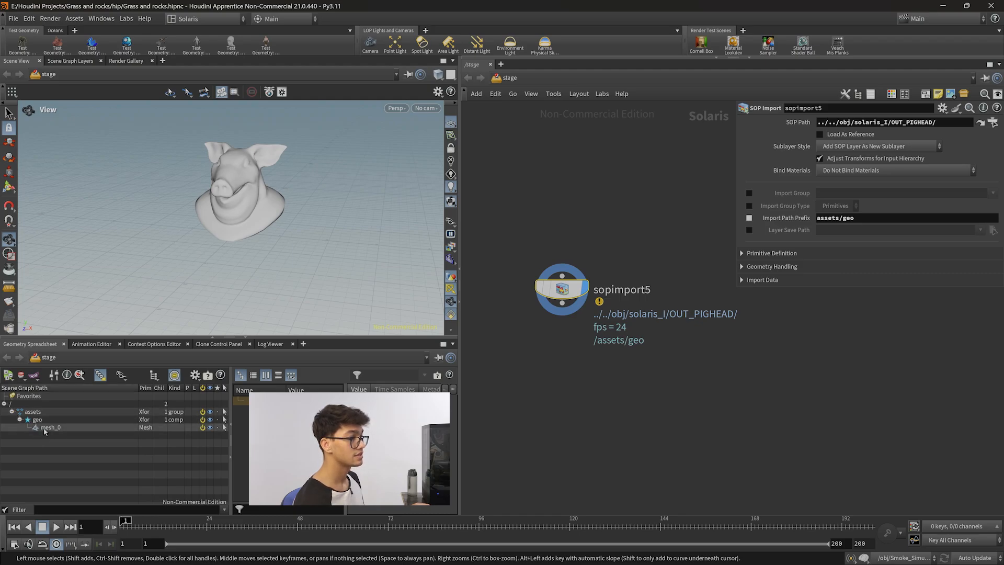
Extend the Import Path Prefix to assets/geo/pighead and expand the new primitive in the scene graph tree.
click(868, 220)
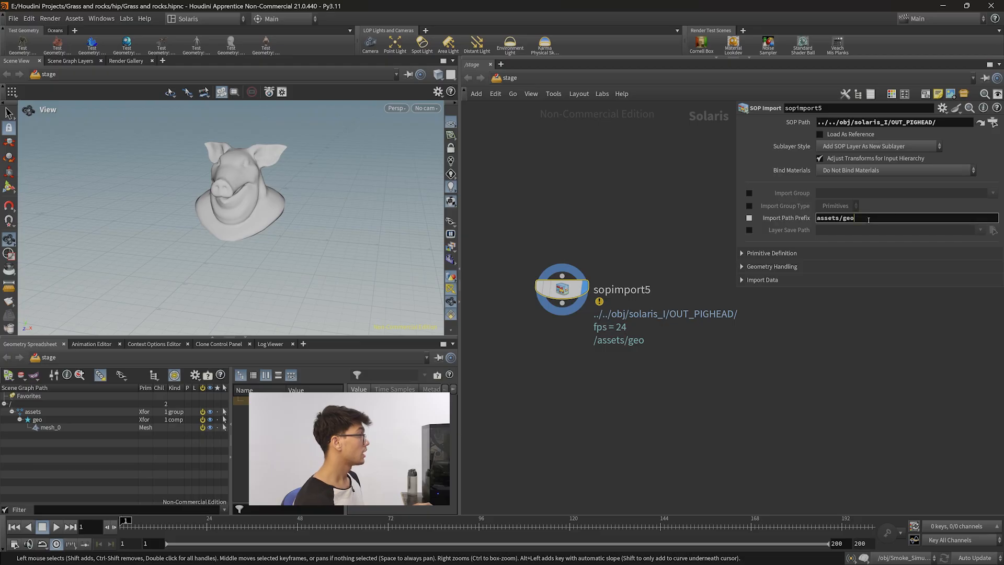
text(/pighe)
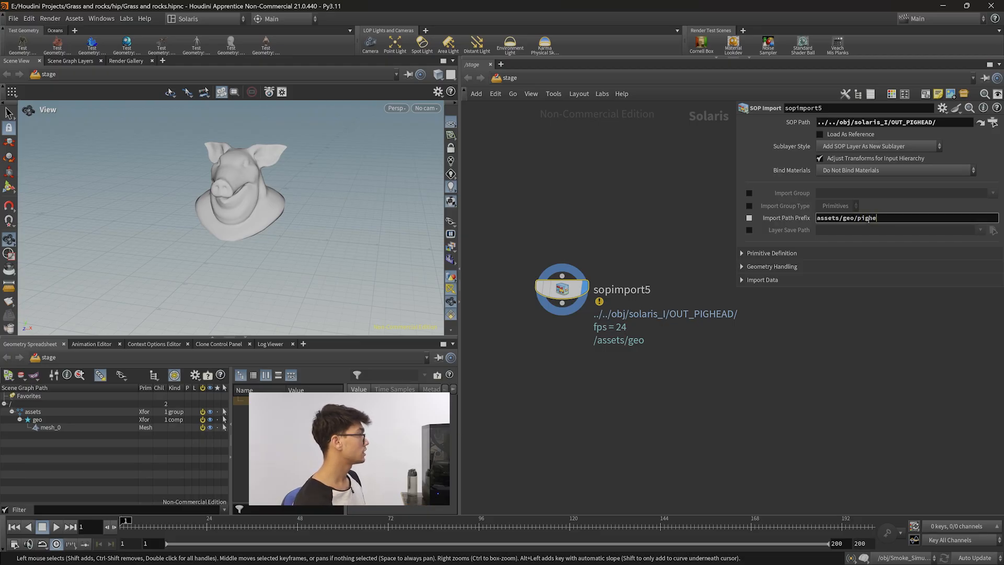
key(Return)
drag(889, 219, 855, 219)
click(823, 434)
click(27, 428)
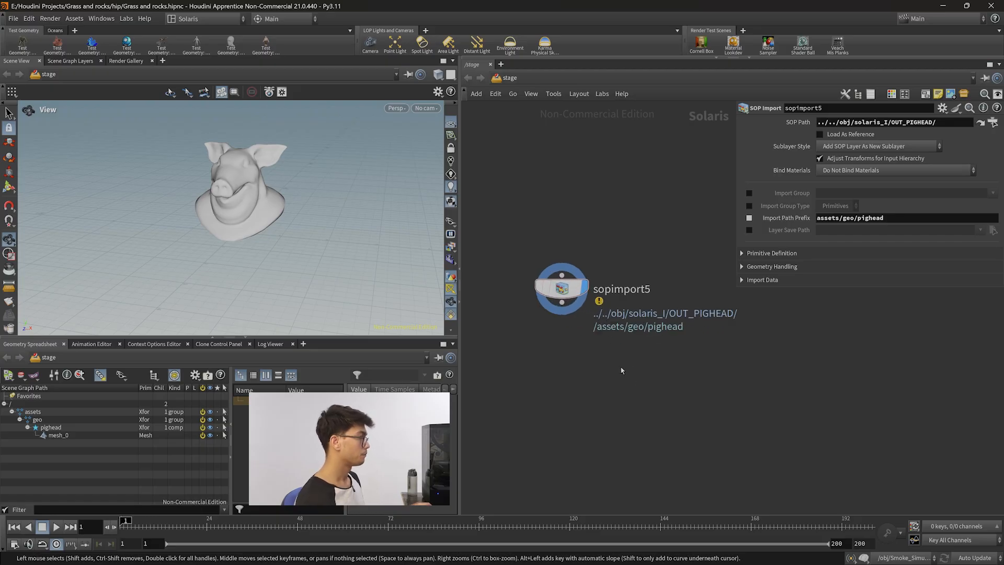
Navigate into the solaris_I geometry object and review its pig head, match size and null nodes.
key(n)
click(595, 366)
middle_drag(674, 342, 581, 474)
middle_drag(679, 247, 648, 347)
scroll(647, 347, up, 8)
middle_drag(632, 386, 739, 298)
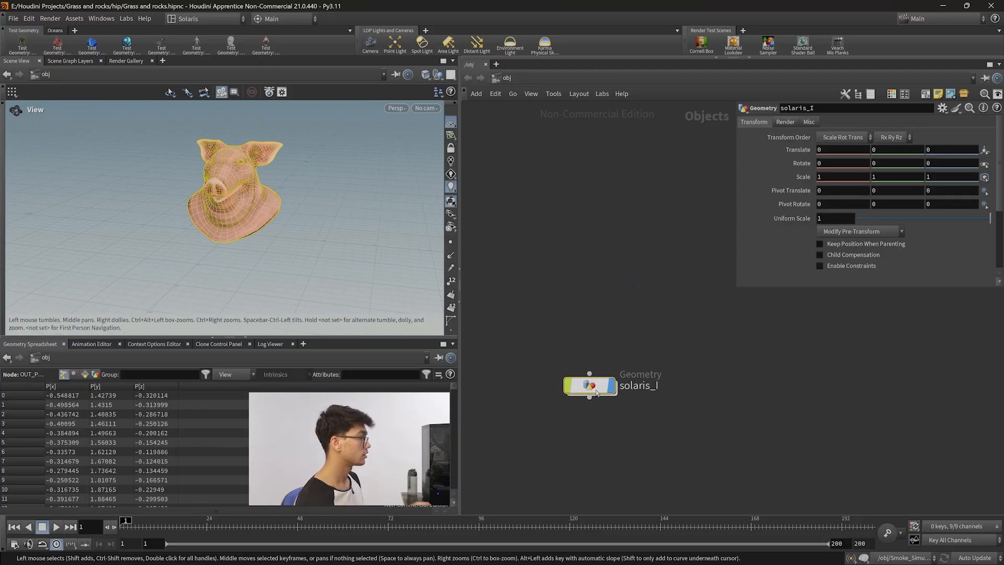
double_click(597, 393)
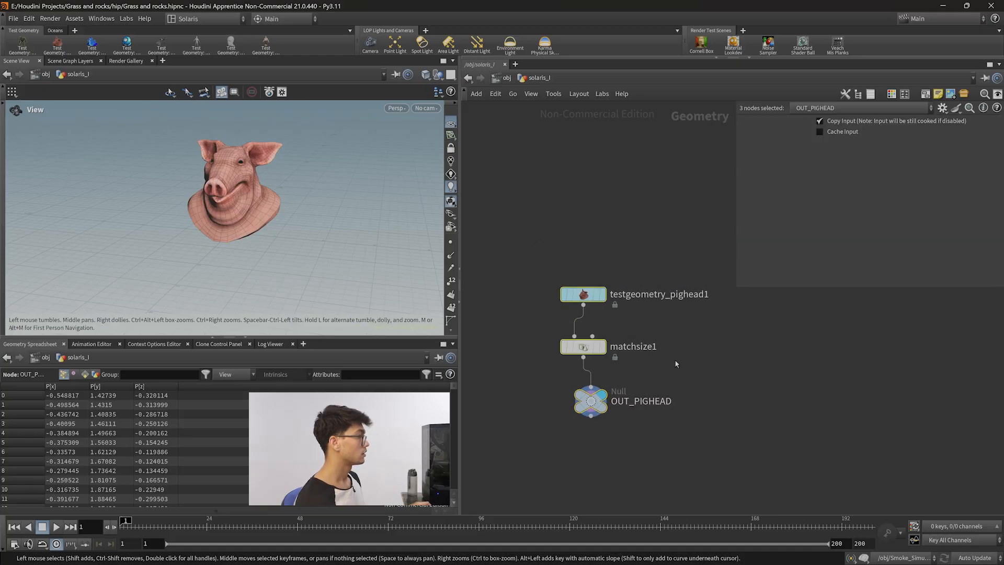
click(531, 386)
drag(553, 343, 552, 330)
drag(557, 396, 549, 378)
drag(668, 442, 561, 280)
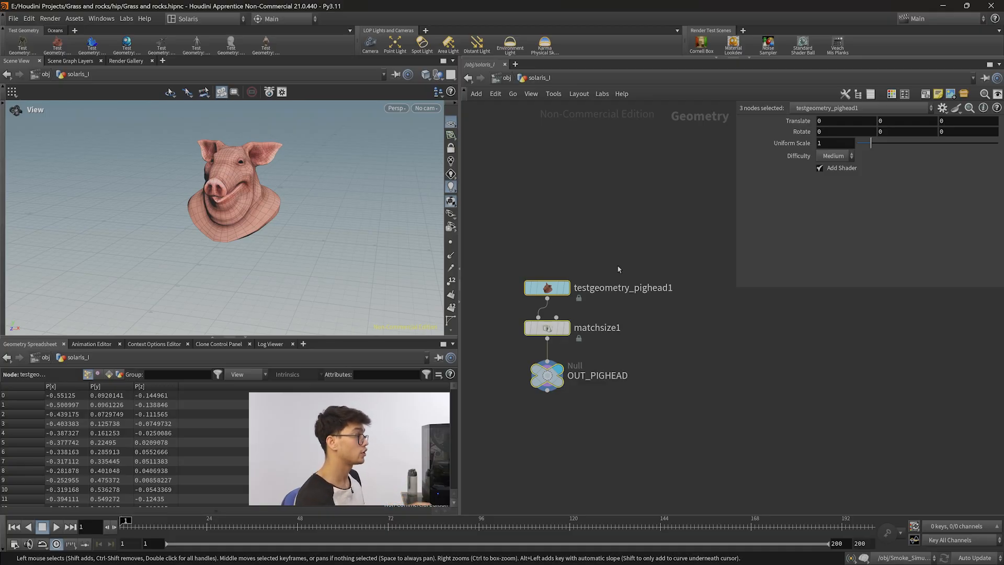
click(681, 308)
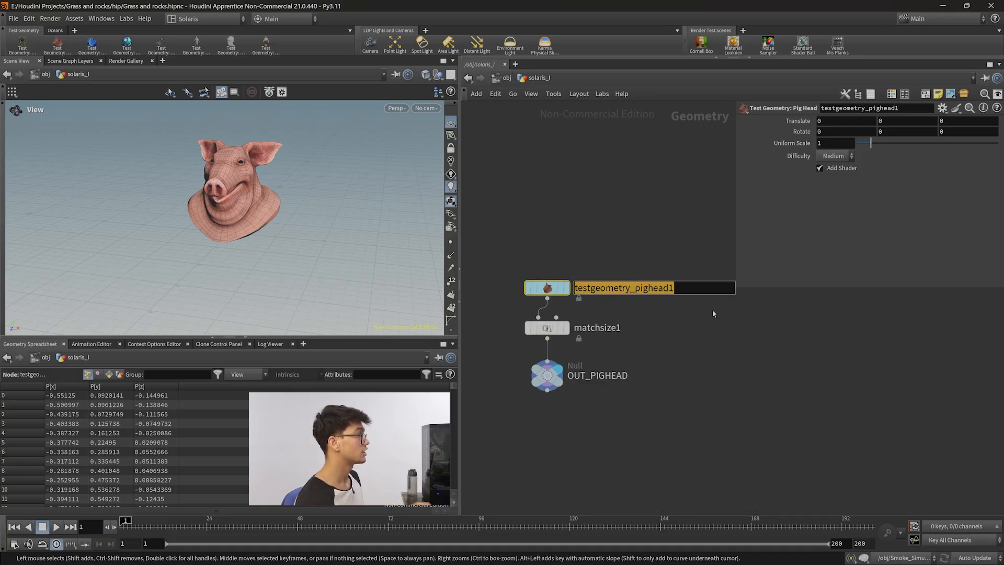
click(556, 328)
key(n)
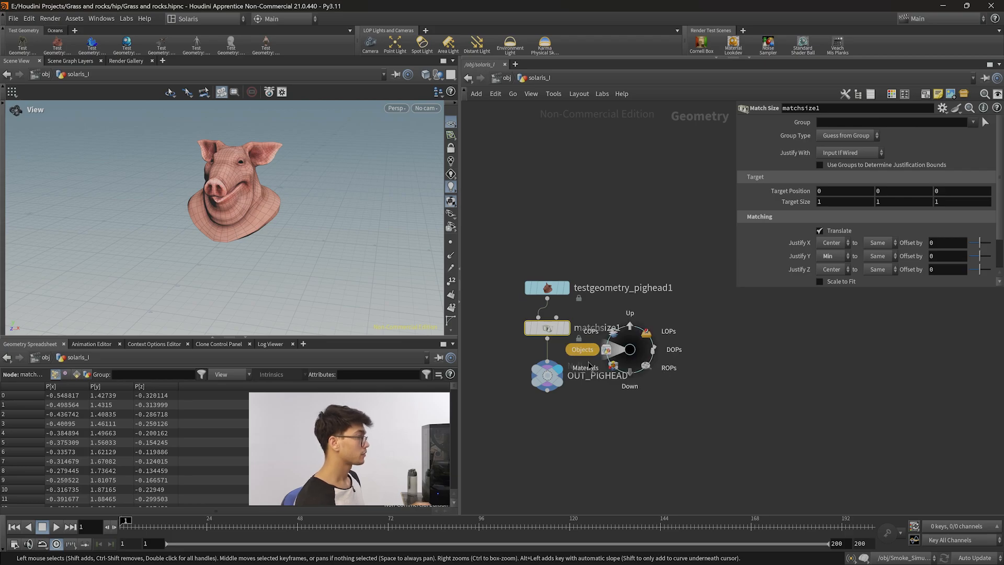
click(602, 353)
double_click(601, 387)
key(n)
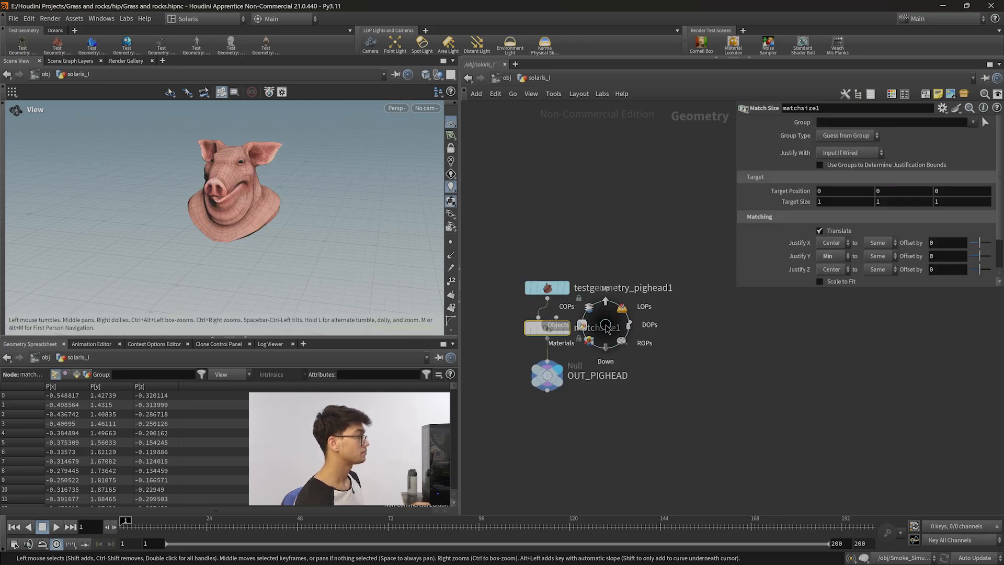
click(643, 306)
Navigate back to the stage network and check the pighead mesh's scene graph path.
scroll(750, 388, down, 6)
middle_drag(752, 392, 472, 375)
scroll(708, 380, down, 5)
scroll(698, 374, up, 3)
scroll(680, 375, down, 8)
middle_drag(614, 414, 722, 361)
middle_drag(780, 308, 666, 387)
click(546, 78)
middle_drag(999, 330, 799, 358)
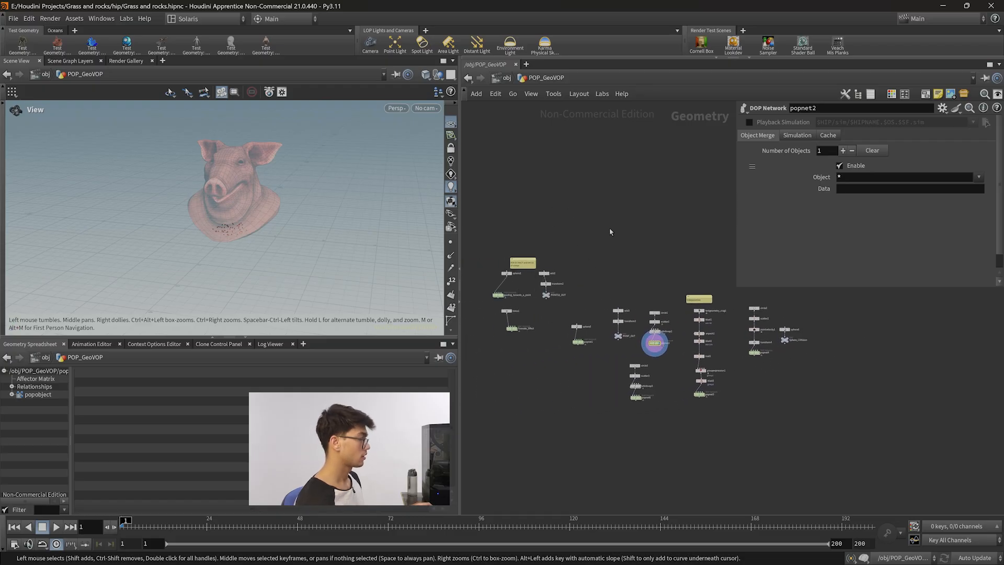
key(n)
click(626, 214)
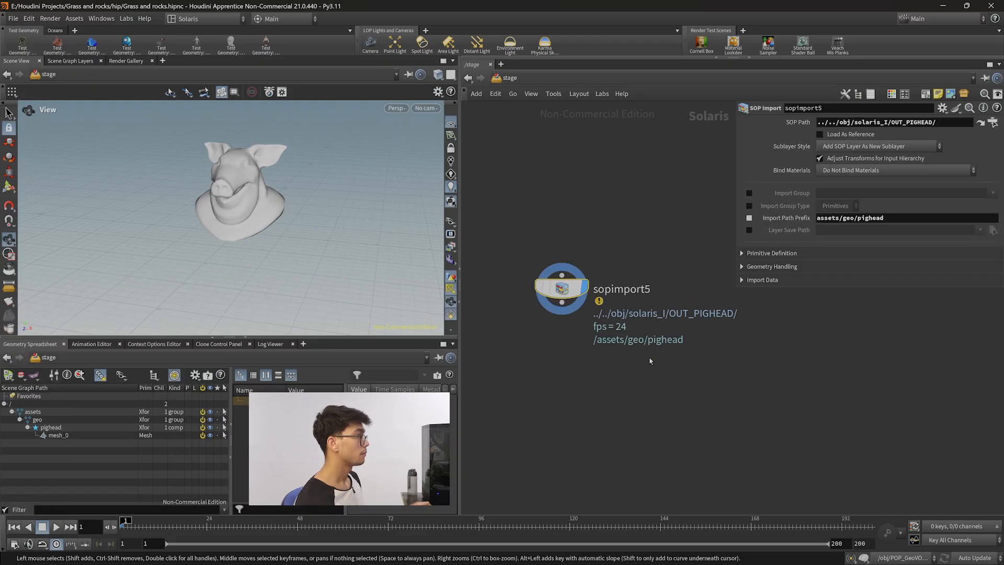
middle_drag(680, 403, 667, 449)
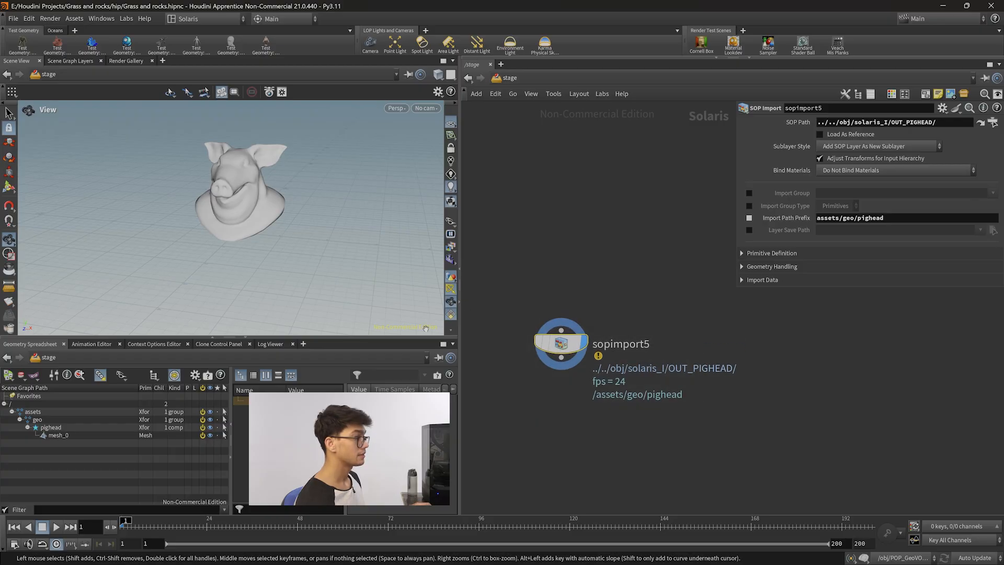
Return into the solaris_I geometry network and move the OUT_PIGHEAD null down to make room above it.
middle_drag(674, 422, 681, 371)
click(60, 435)
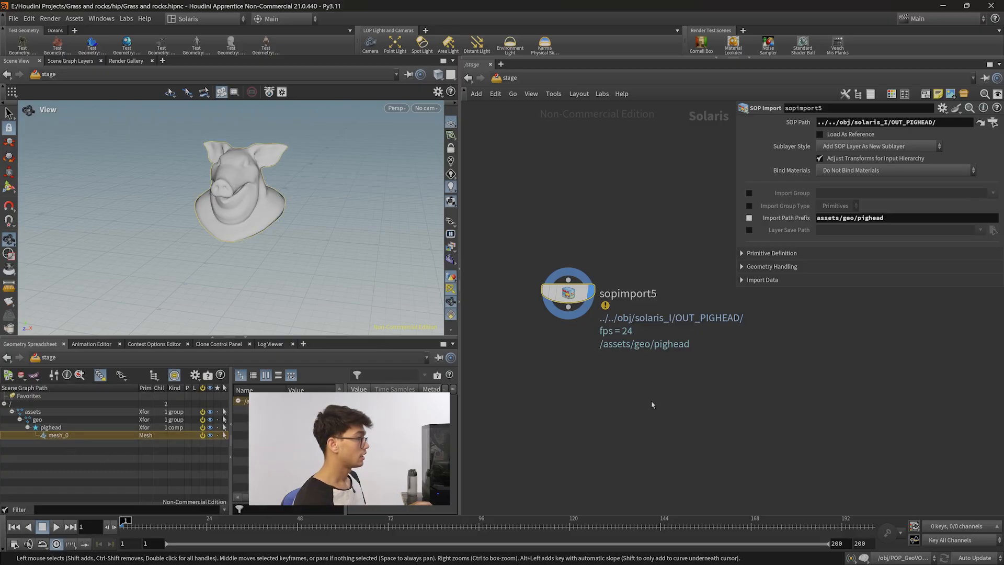
key(n)
click(615, 383)
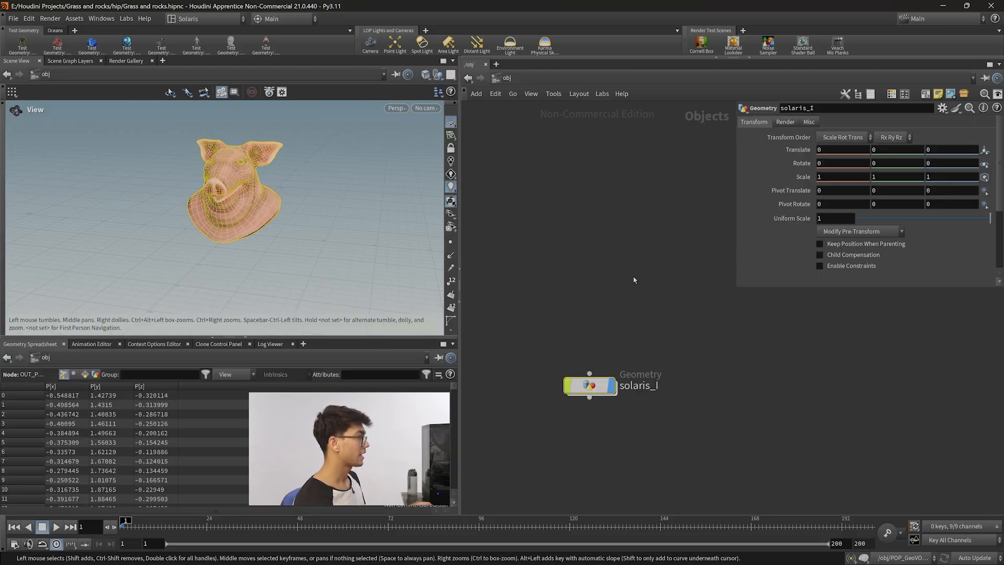
double_click(596, 385)
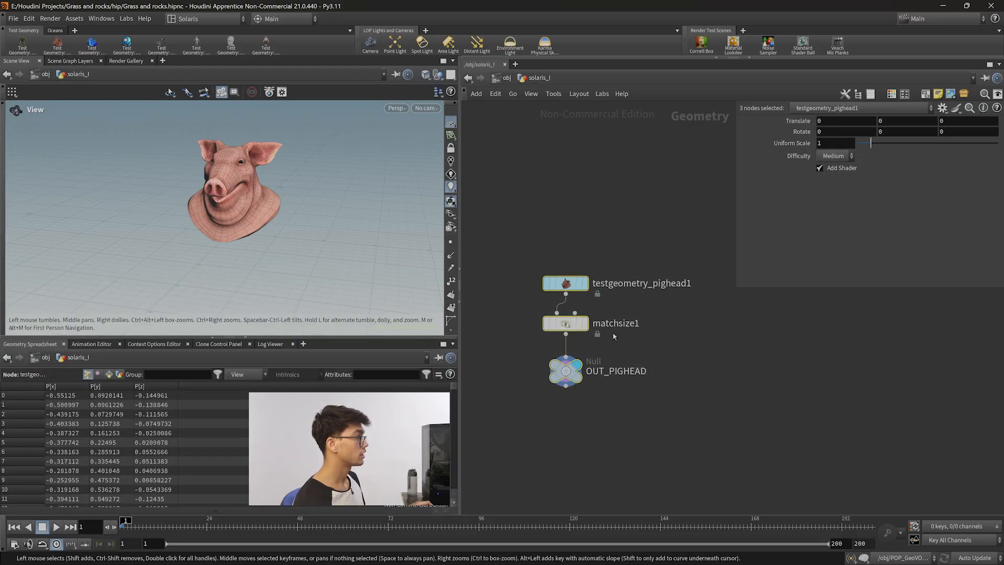
drag(709, 450, 550, 249)
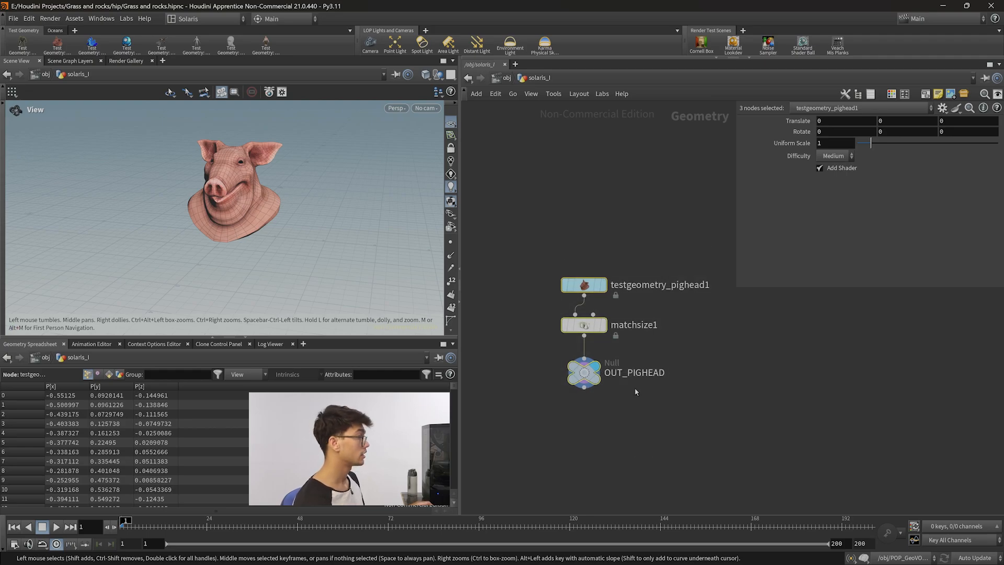
drag(638, 393, 516, 354)
drag(587, 364, 587, 440)
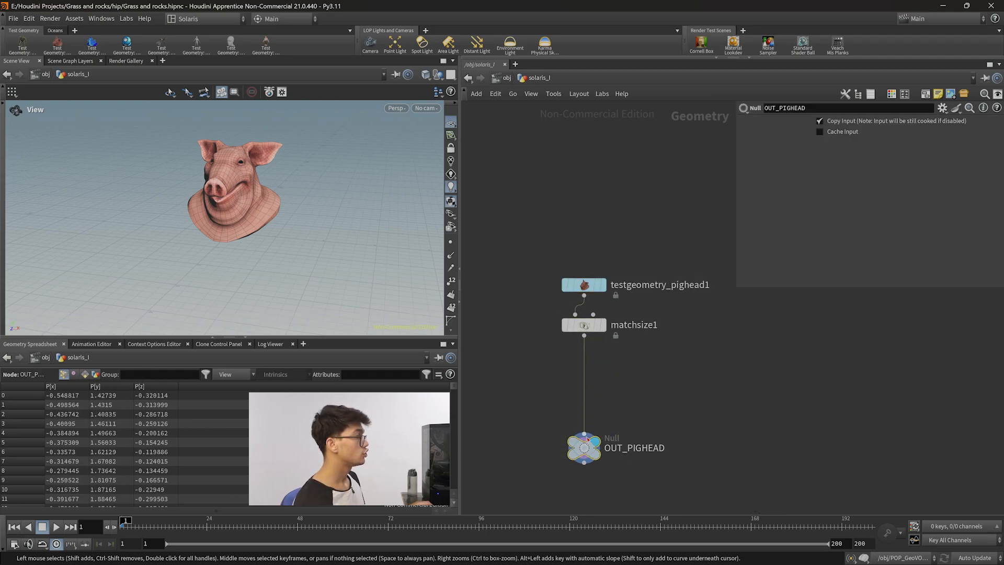
Insert a Name node on the wire between matchsize1 and OUT_PIGHEAD.
key(Tab)
text(na)
key(BackSpace)
key(BackSpace)
text(name)
key(Return)
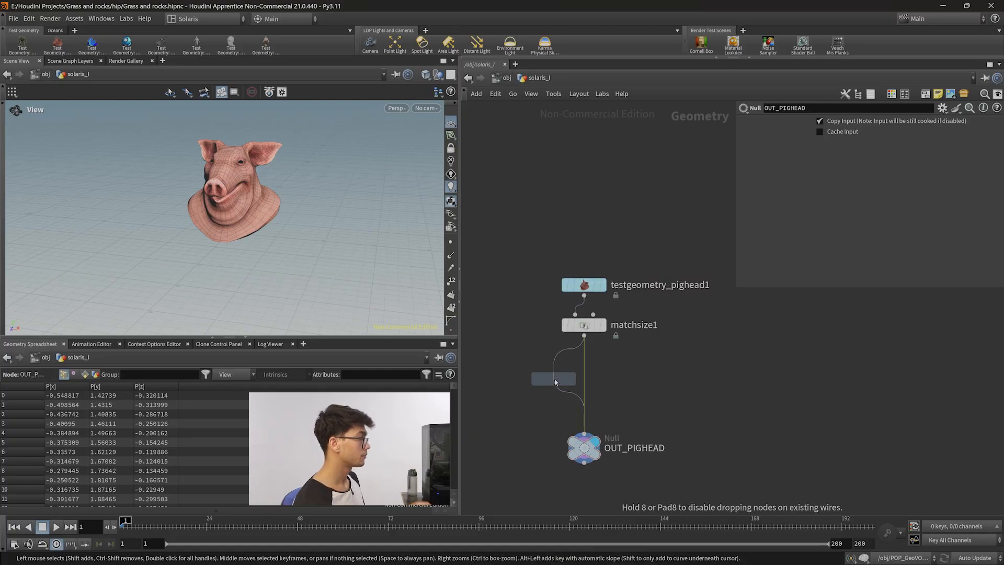
click(585, 383)
Set the Name node's class to Primitive and its name to pig_head01.
click(835, 133)
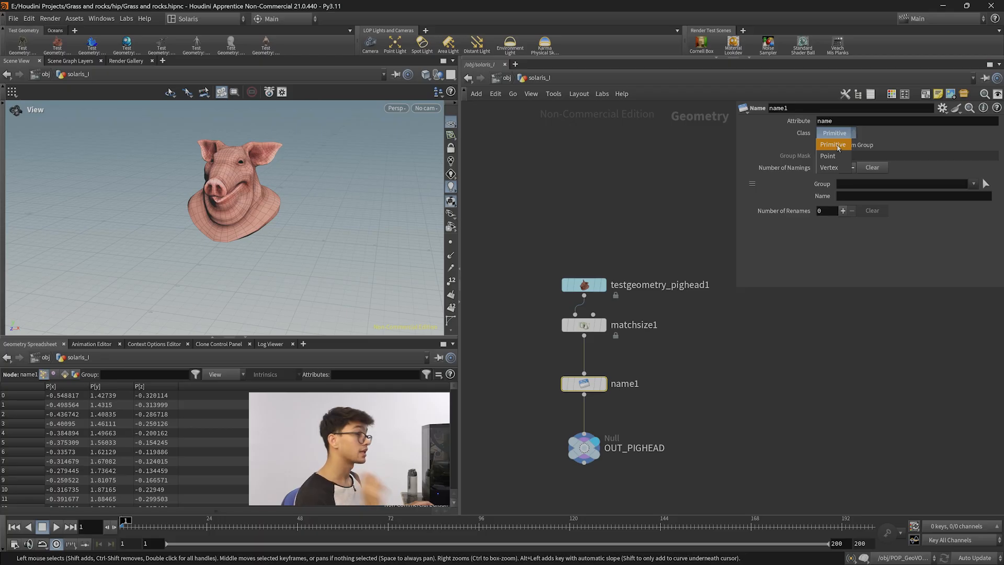
click(835, 145)
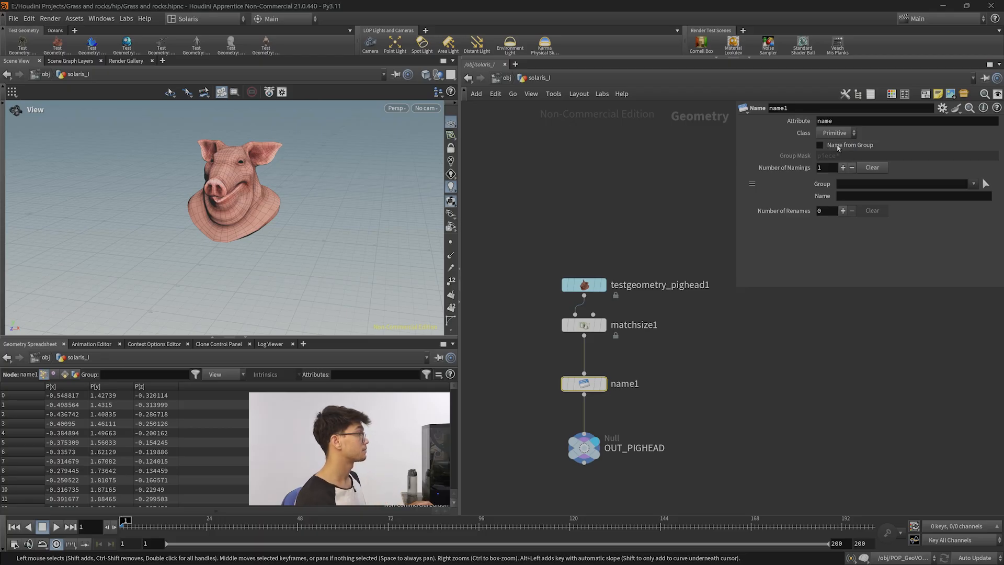
click(868, 196)
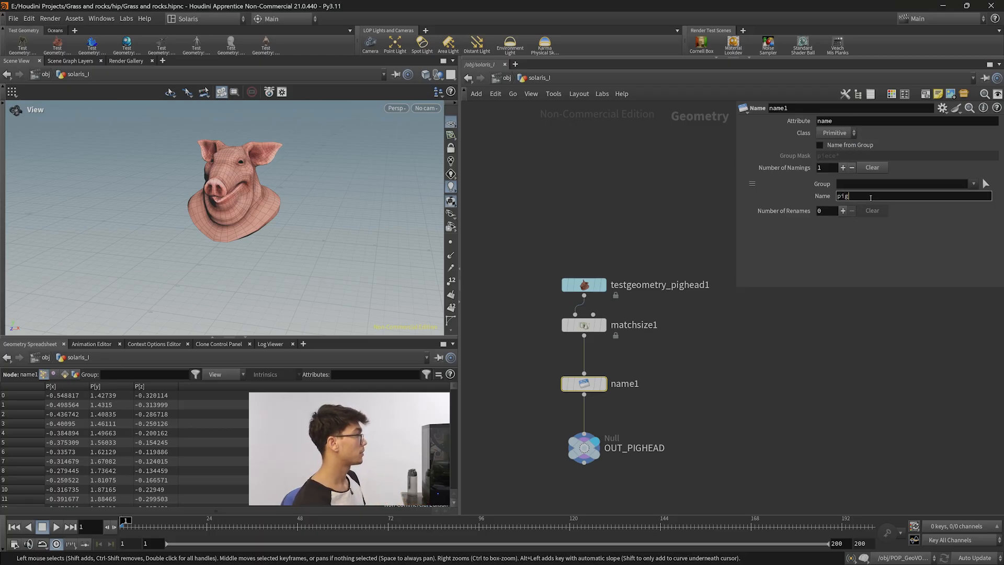
Go back to the stage network and check the renamed pig head mesh in the scene graph tree.
drag(725, 482, 579, 433)
key(n)
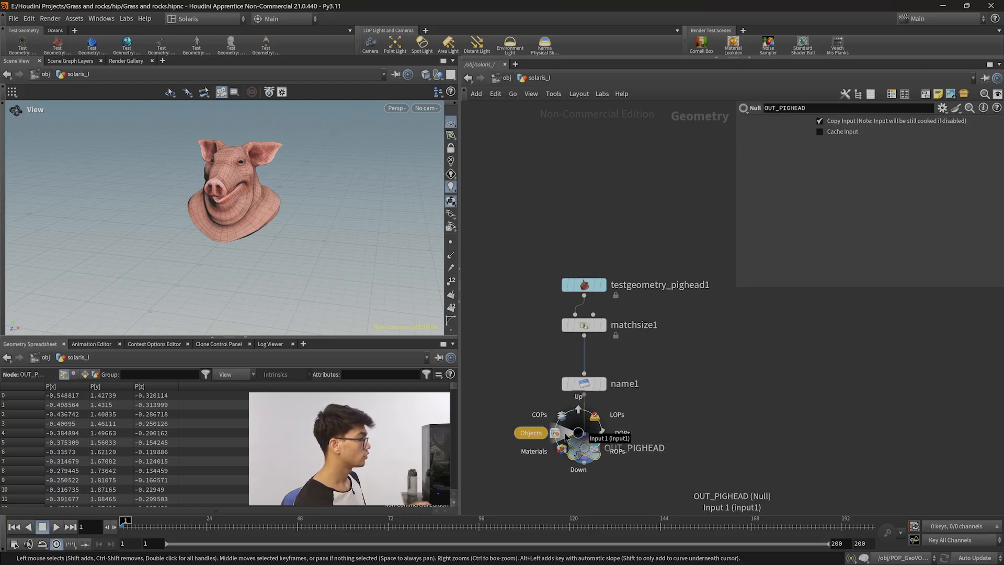
click(610, 417)
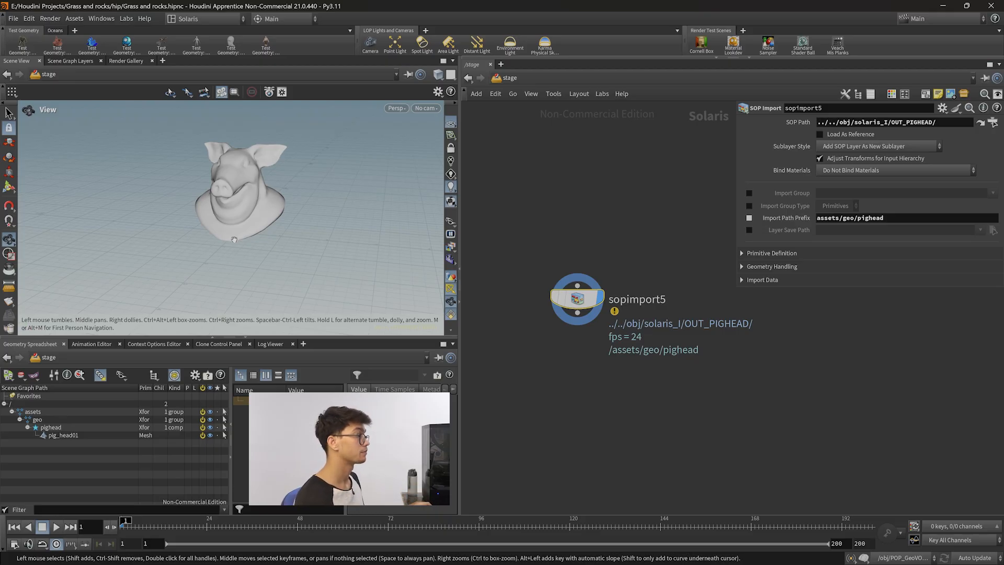
middle_drag(570, 376, 580, 356)
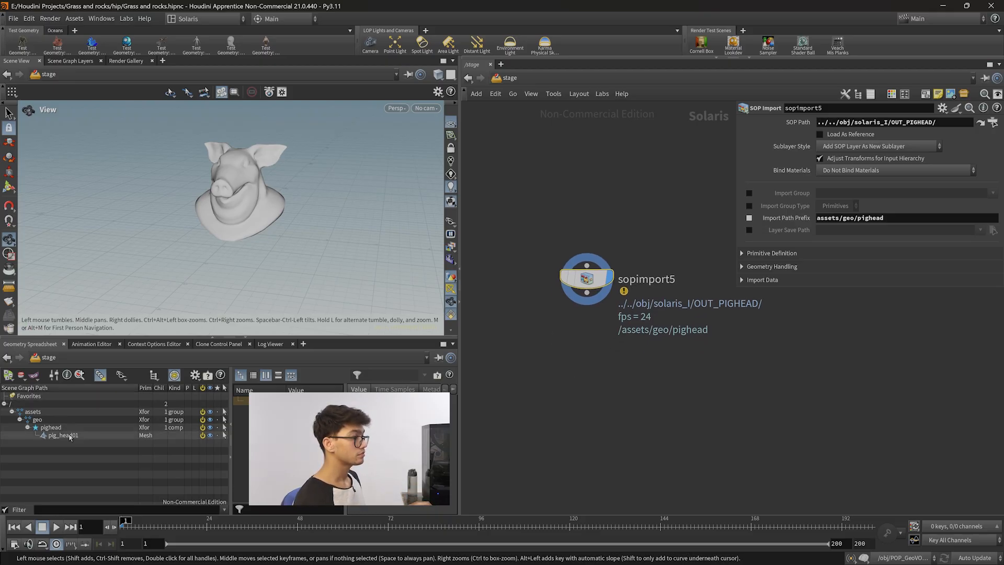
drag(189, 220, 206, 220)
middle_drag(645, 348, 612, 341)
middle_drag(758, 344, 745, 376)
Return into solaris_I and duplicate the whole pig head node chain beside the original.
key(n)
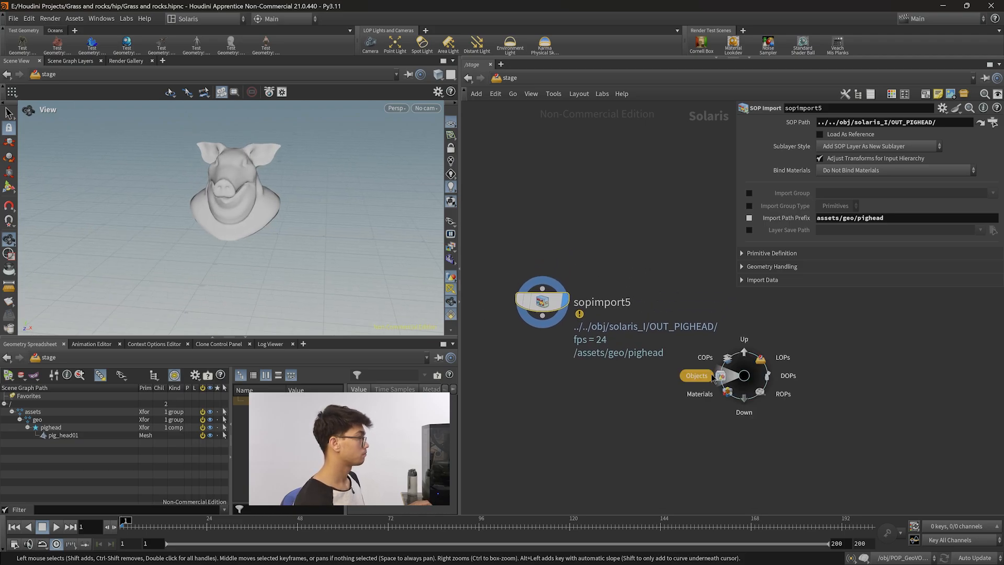
click(713, 376)
double_click(608, 390)
scroll(743, 367, down, 3)
middle_drag(744, 384, 674, 372)
drag(622, 452, 683, 325)
scroll(735, 347, up, 3)
Replace the duplicated pig head geometry with a Rubber Toy test geometry node wired into matchsize2.
click(631, 306)
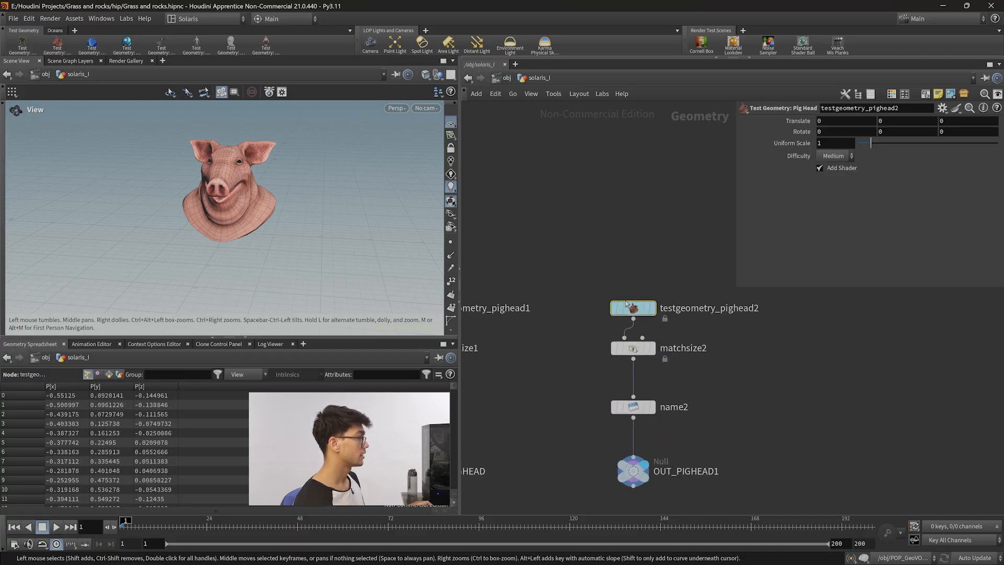
key(Delete)
drag(624, 335, 645, 255)
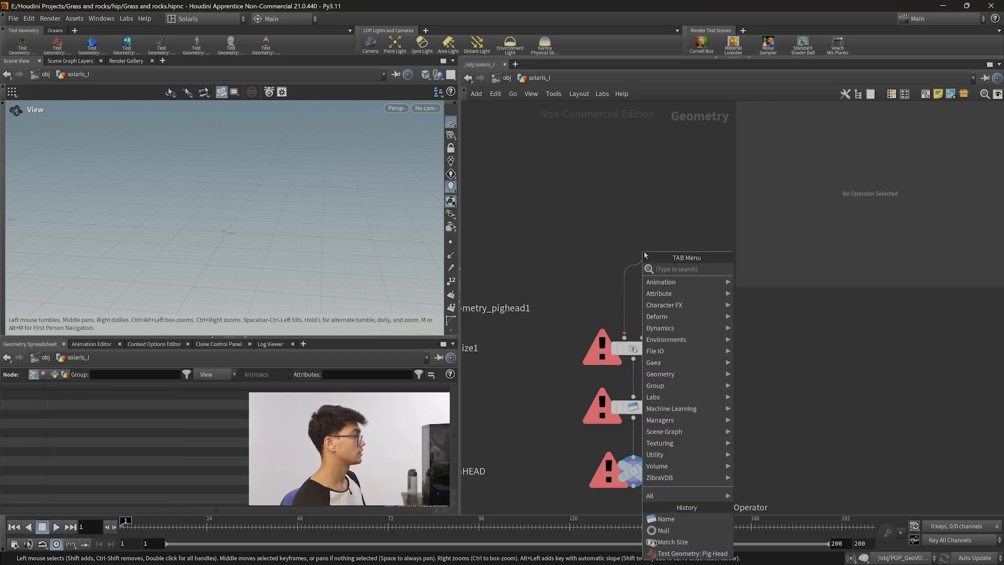
text(rubbe)
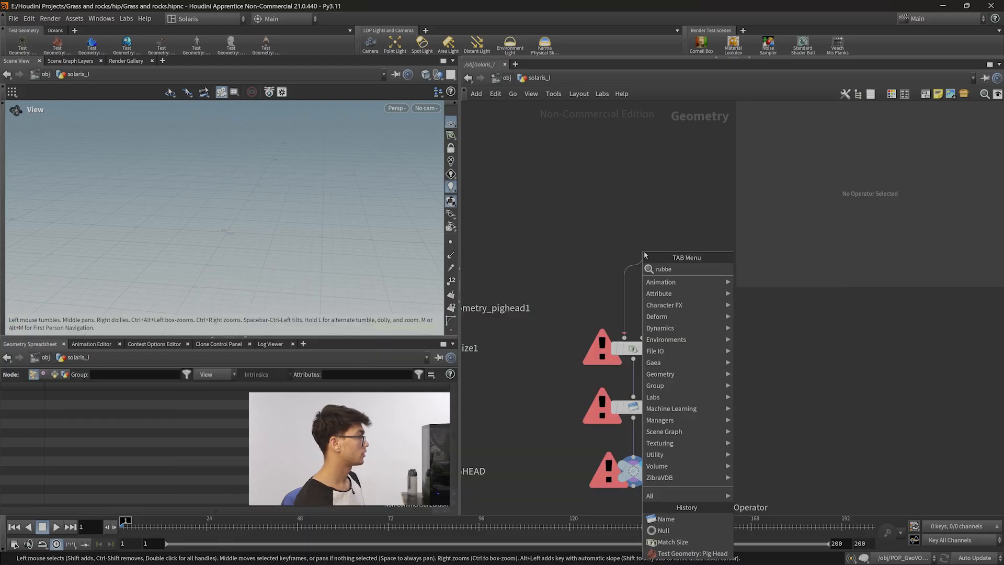
key(Return)
drag(649, 254, 638, 293)
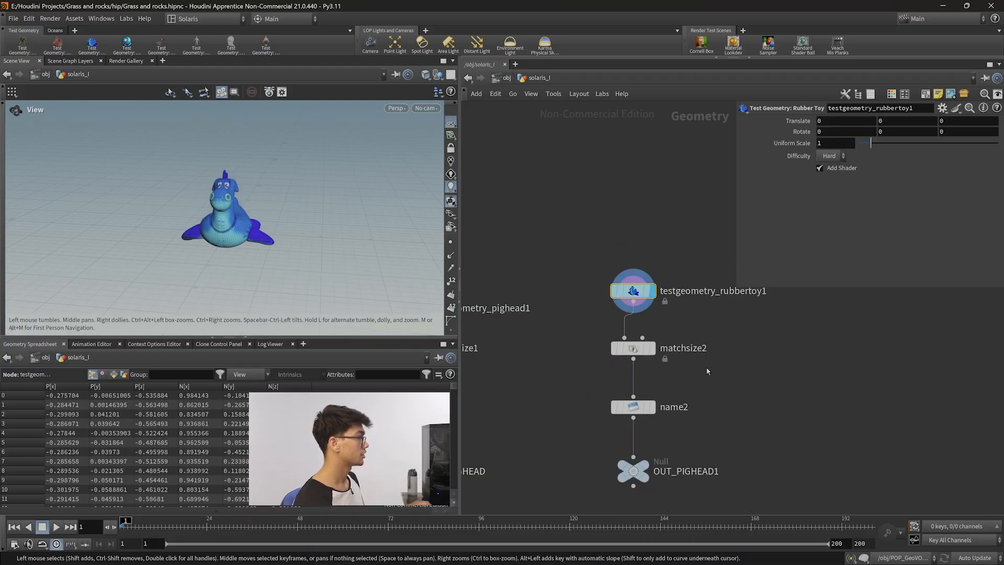
click(633, 348)
Set the name2 node's primitive name to rubber_toy.
drag(720, 431, 574, 409)
drag(745, 375, 602, 347)
drag(704, 432, 621, 410)
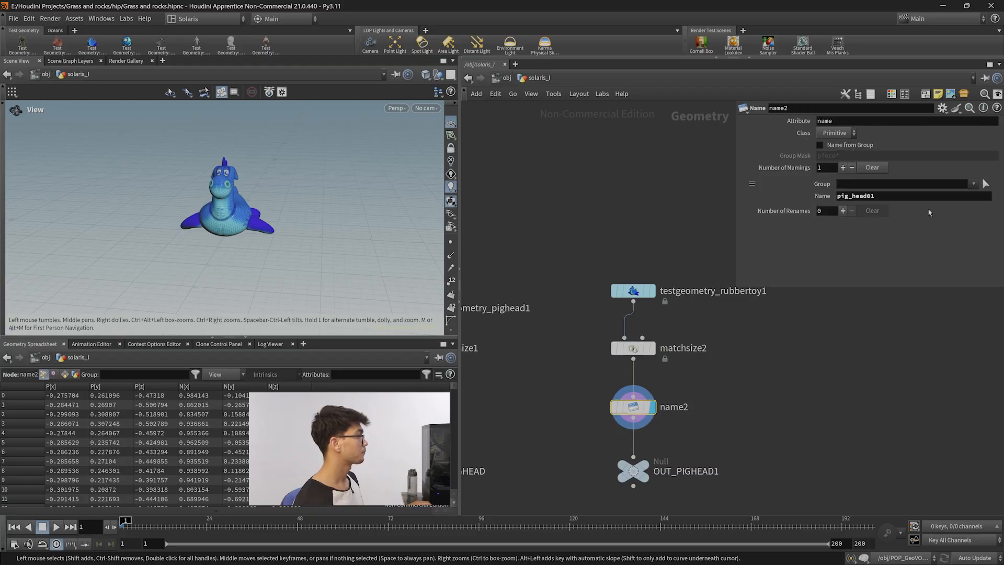
double_click(883, 201)
text(rub)
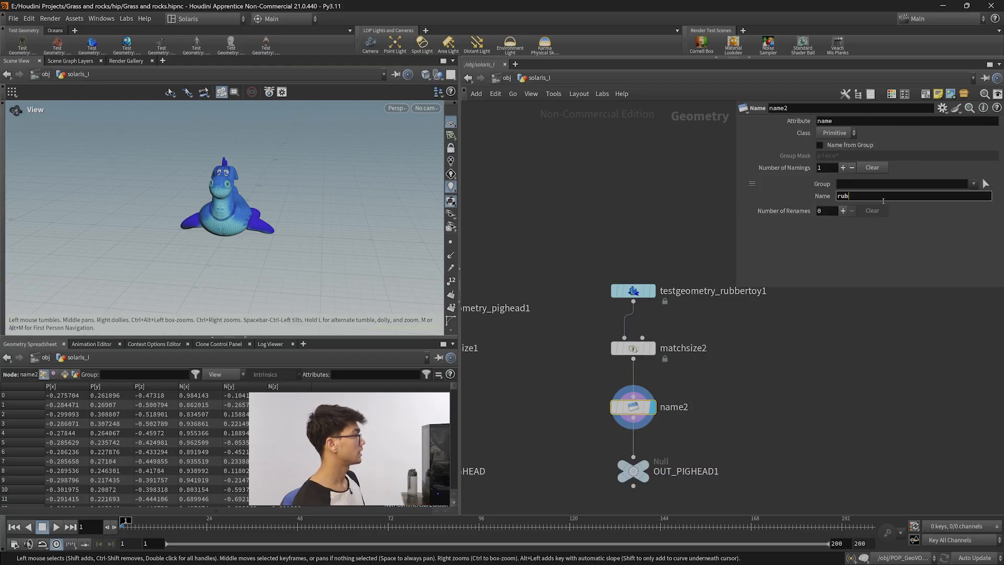
text(ber_toy)
Rename the duplicated null to OUT_RUBBERTOY.
middle_drag(794, 434, 798, 367)
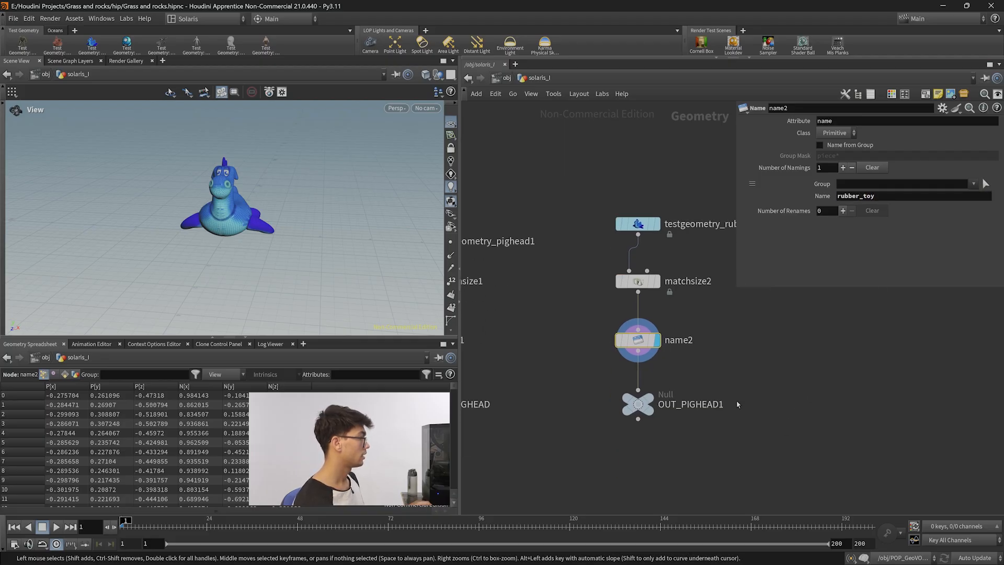
click(723, 405)
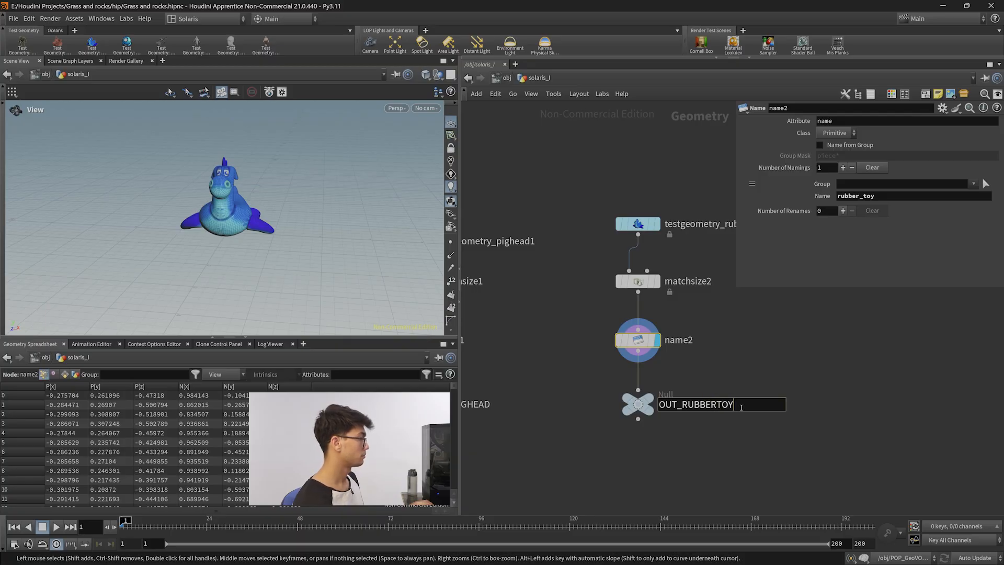
key(Return)
Back in the stage network, add a new SOP Import node.
key(n)
click(726, 400)
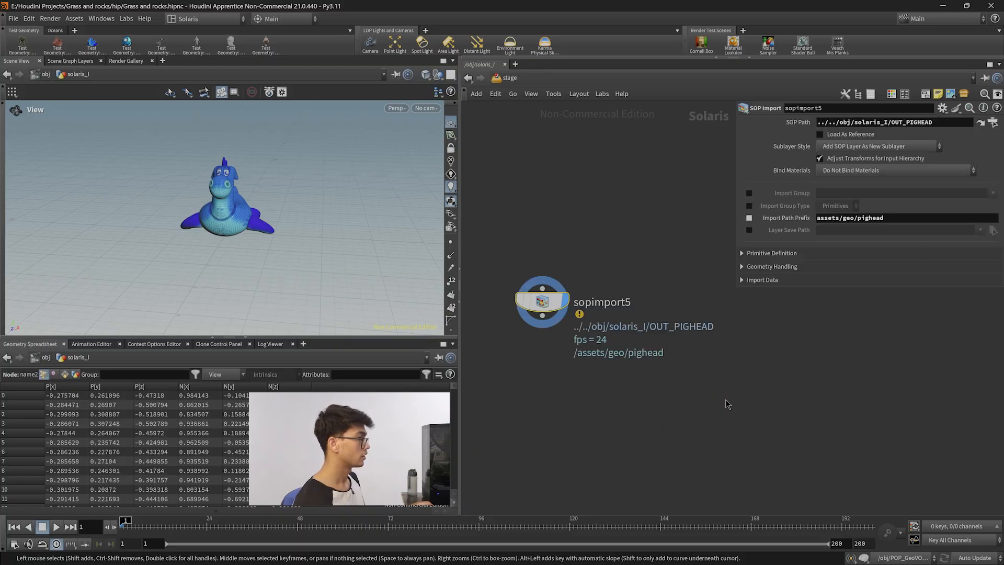
scroll(622, 388, down, 3)
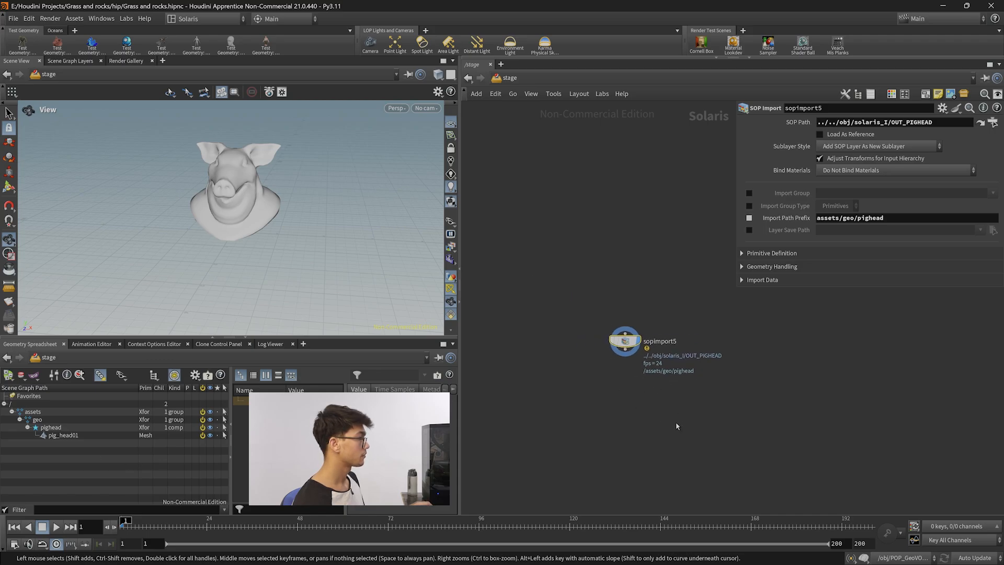
scroll(709, 432, down, 4)
middle_drag(728, 365, 720, 424)
scroll(708, 433, up, 5)
scroll(721, 424, up, 2)
key(Tab)
text(sop)
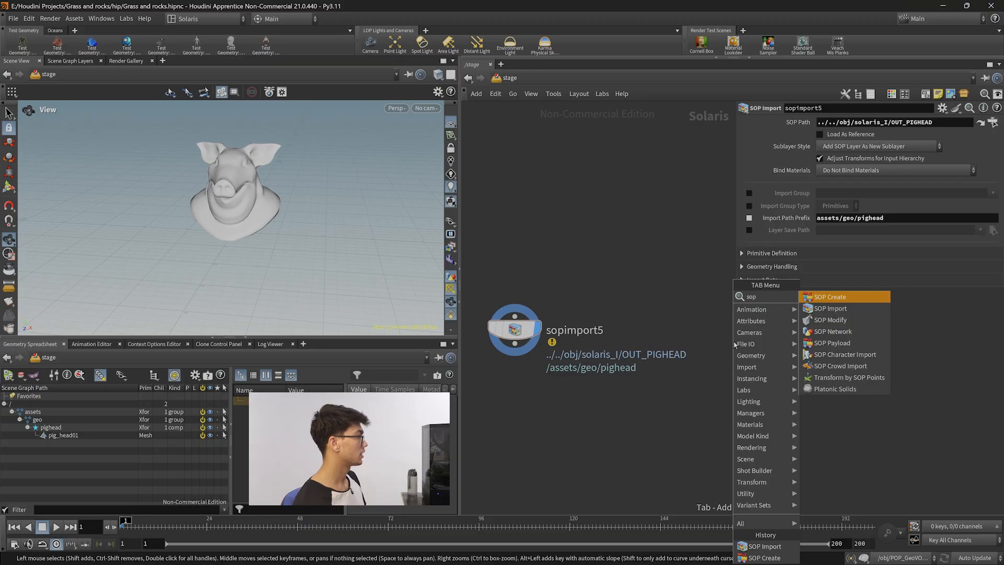
key(Down)
key(Return)
click(741, 321)
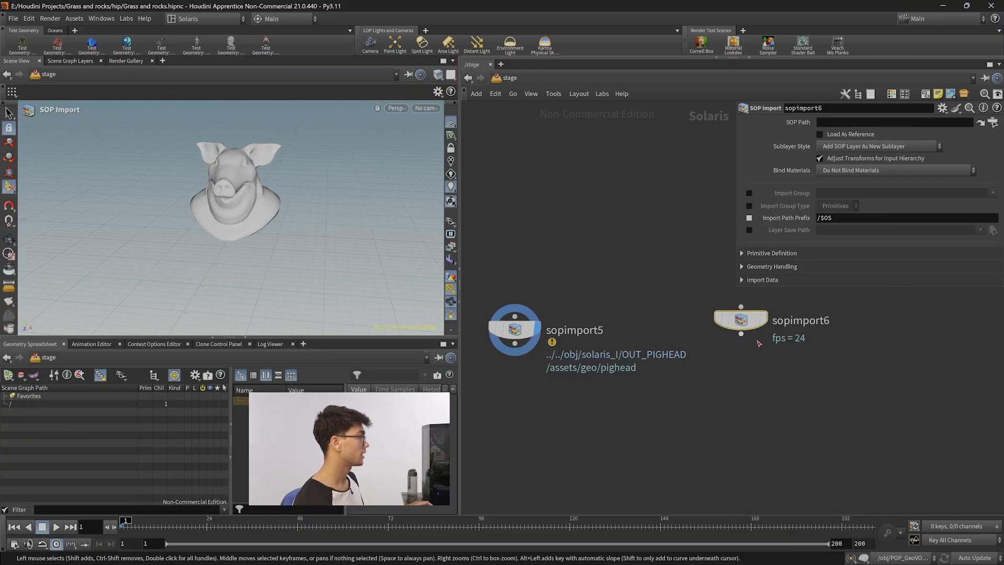
Set the new SOP Import's SOP Path to ../../obj/solaris_I/OUT_RUBBERTOY/ and display the node.
click(895, 124)
text(../../obj)
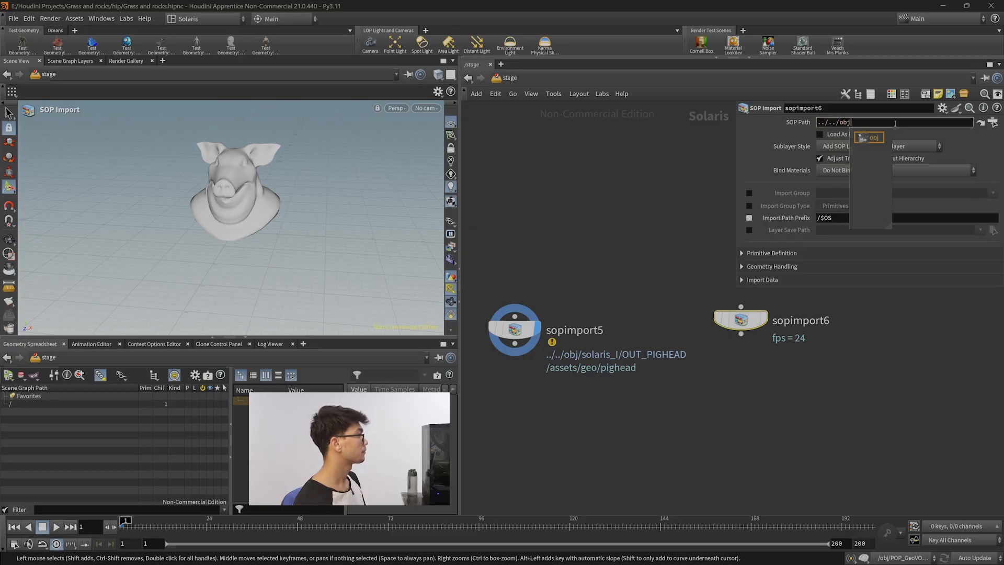
text(/sola)
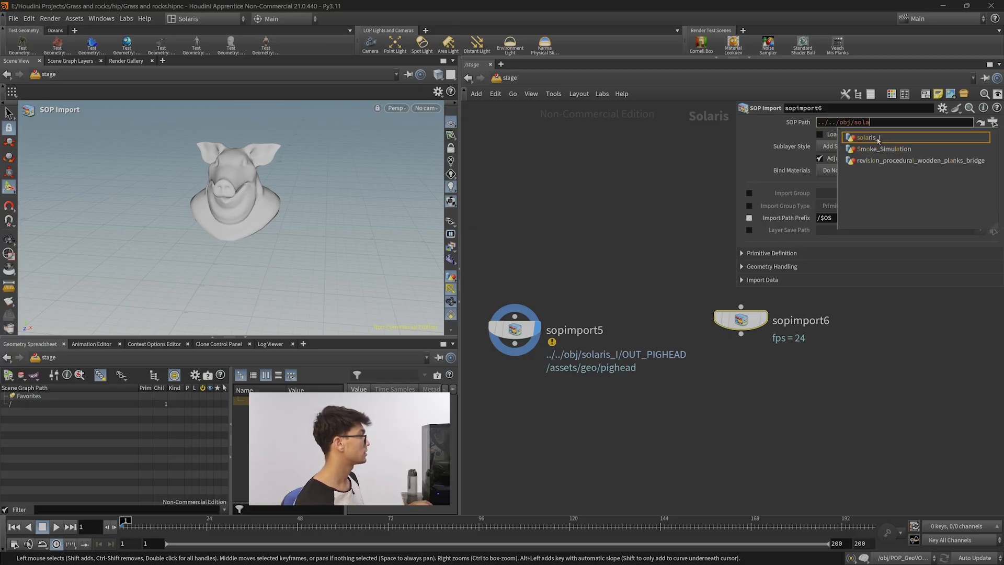
double_click(878, 140)
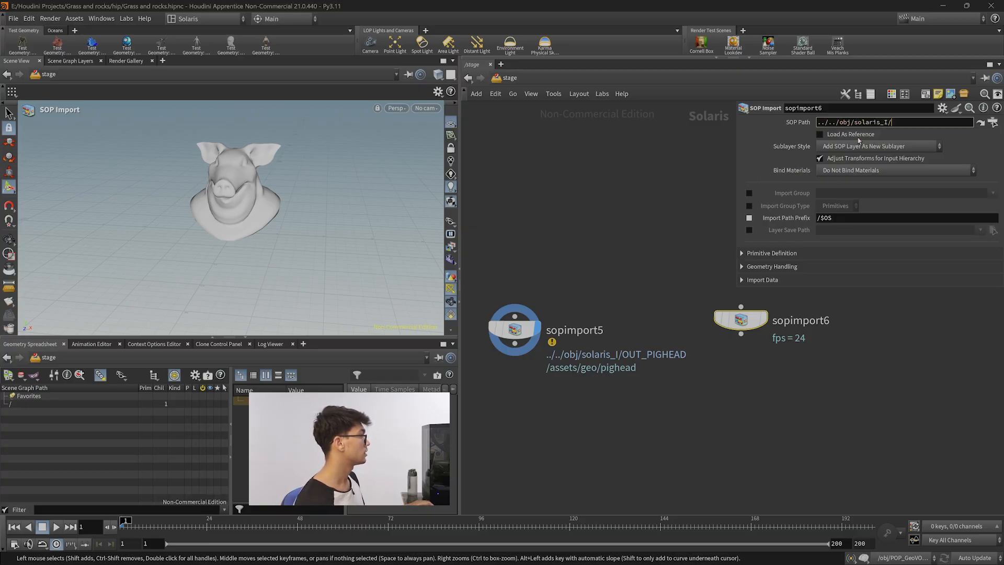
double_click(943, 148)
drag(834, 390, 713, 316)
click(764, 319)
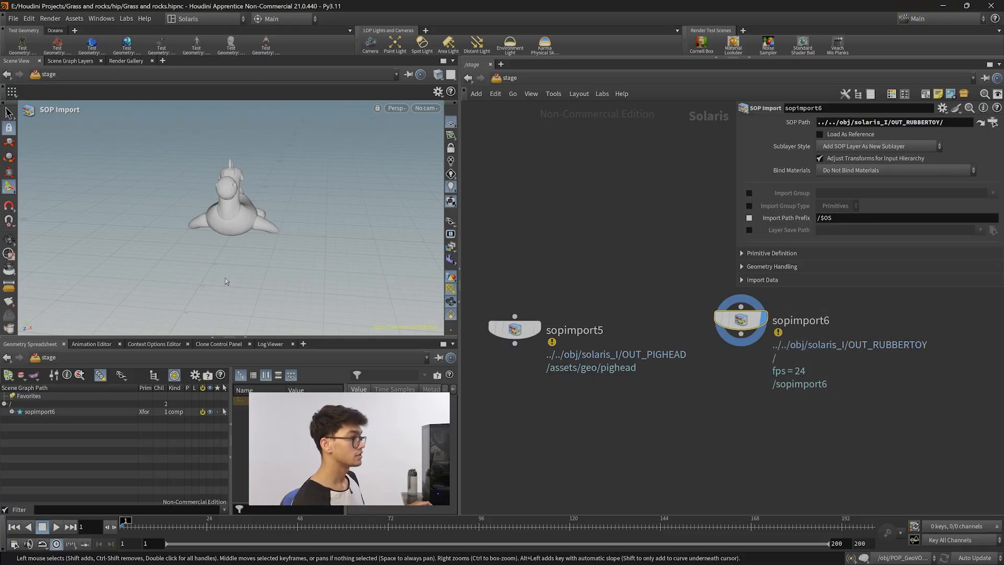
Set sopimport6's Import Path Prefix to assets/geo/rubbertoy, copying the prefix from sopimport5, and expand the scene graph tree.
click(12, 412)
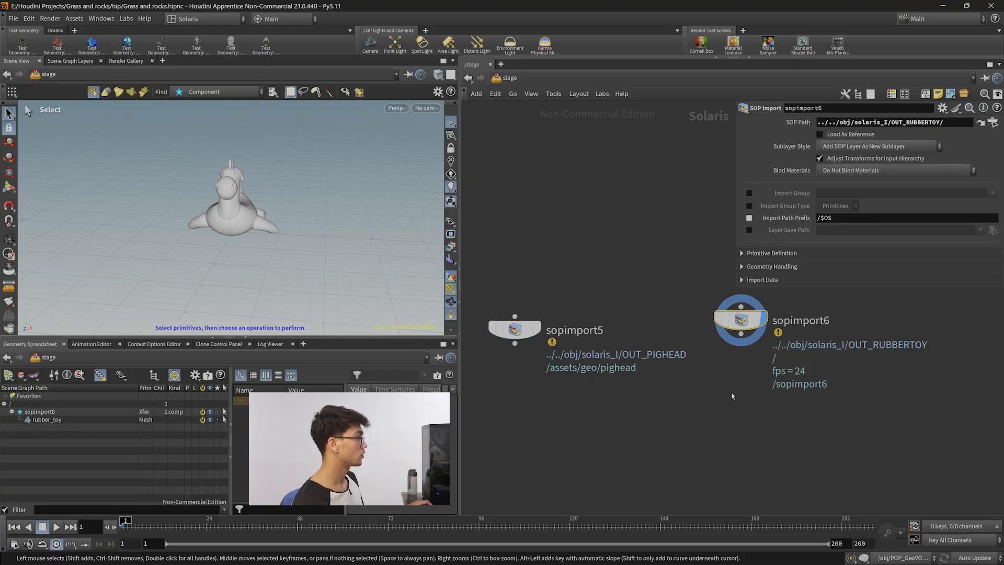
click(837, 216)
key(BackSpace)
key(BackSpace)
key(BackSpace)
key(BackSpace)
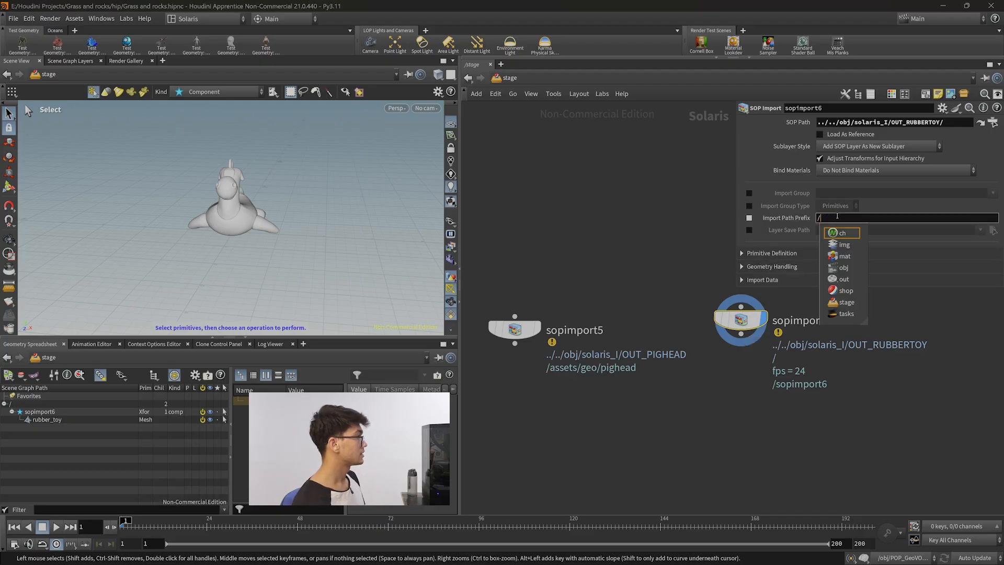
drag(627, 446, 489, 290)
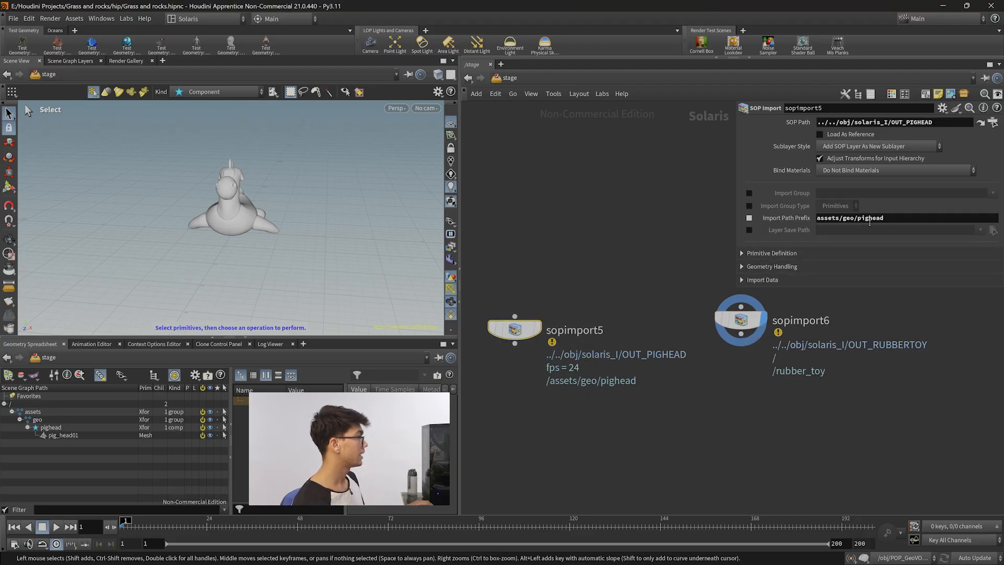
drag(890, 224, 812, 221)
key(ctrl+c)
click(741, 320)
click(873, 217)
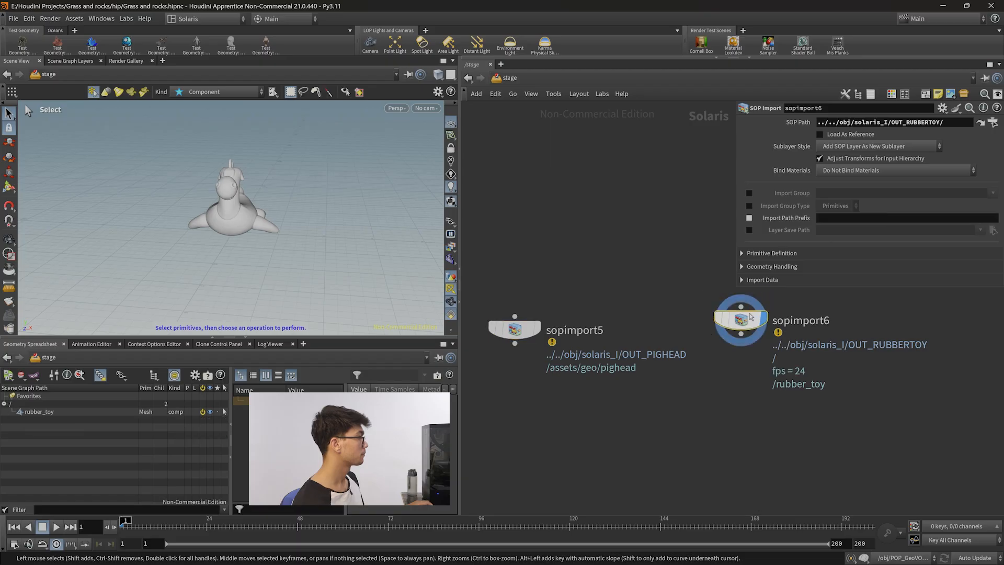
key(ctrl+v)
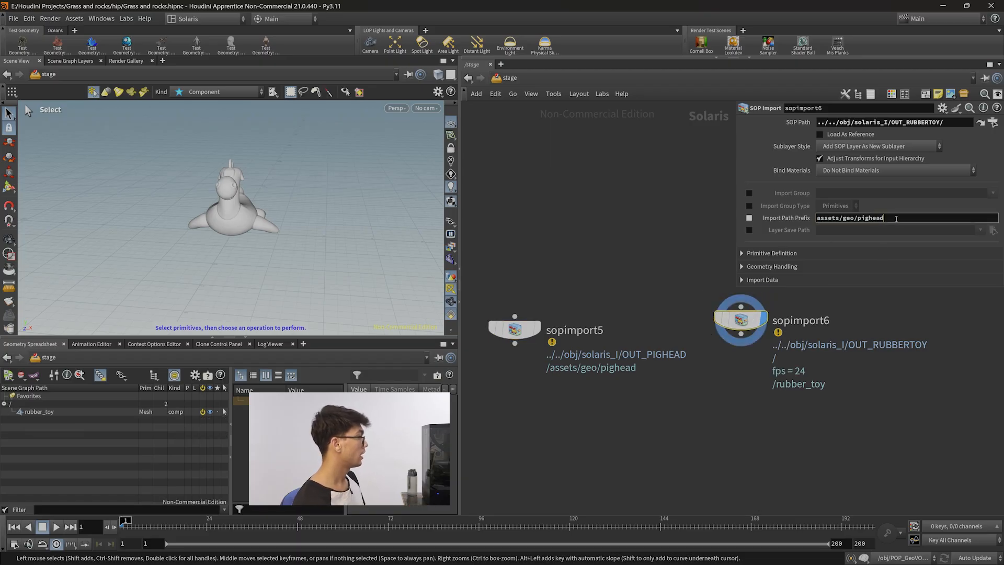
text(rubbertoy)
key(Return)
click(28, 428)
drag(892, 219, 864, 219)
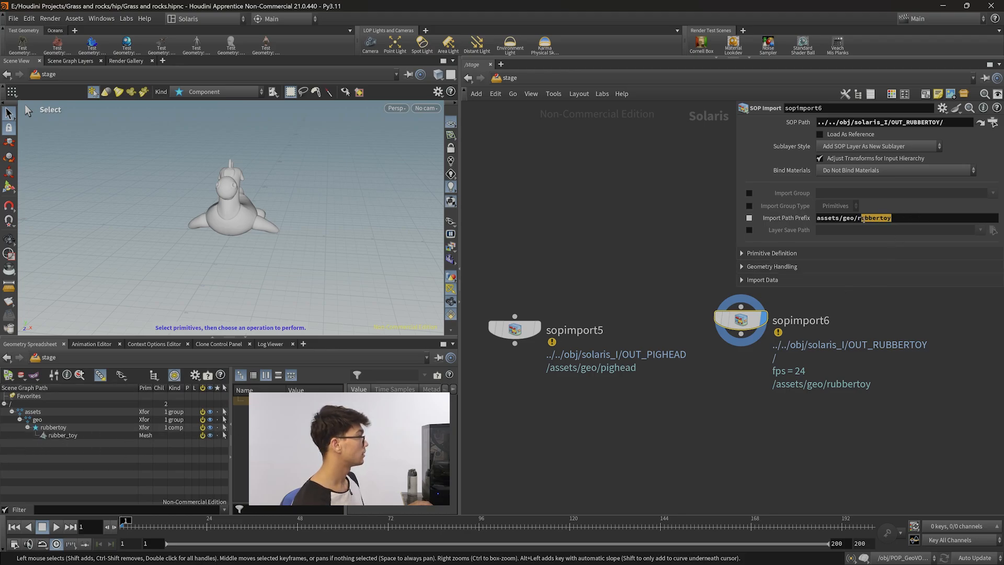
Trim the Import Path Prefix of both SOP Import nodes back to assets/geo.
key(BackSpace)
click(514, 329)
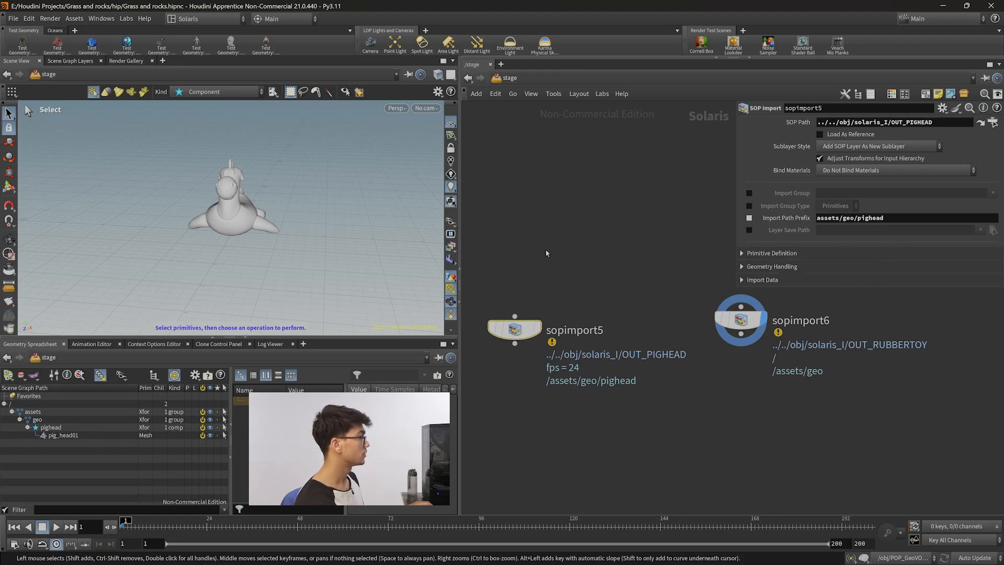
drag(902, 222, 860, 220)
key(BackSpace)
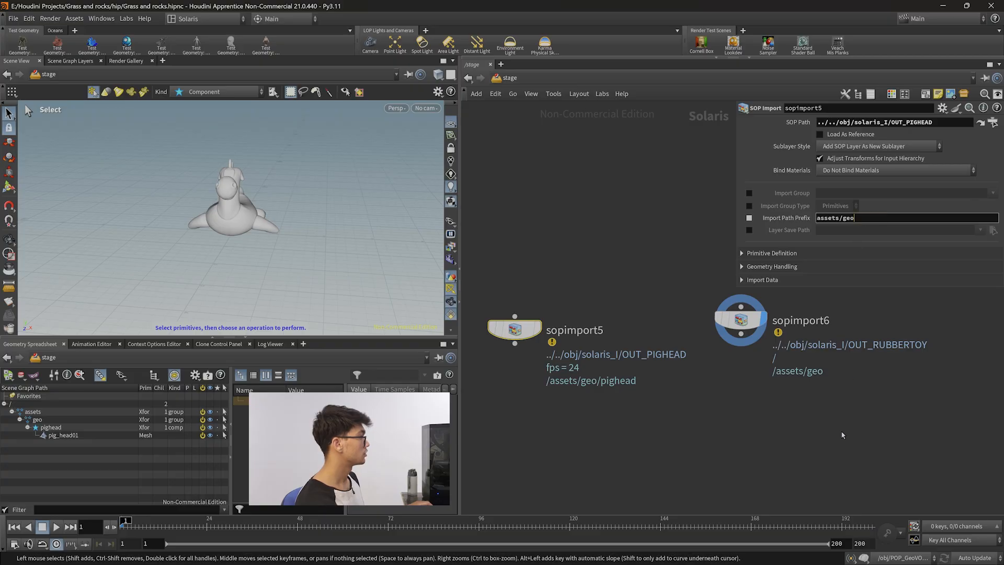
Add a Merge node below the SOP Imports and connect both sopimport5 and sopimport6 into it.
key(Tab)
text(merg)
key(Return)
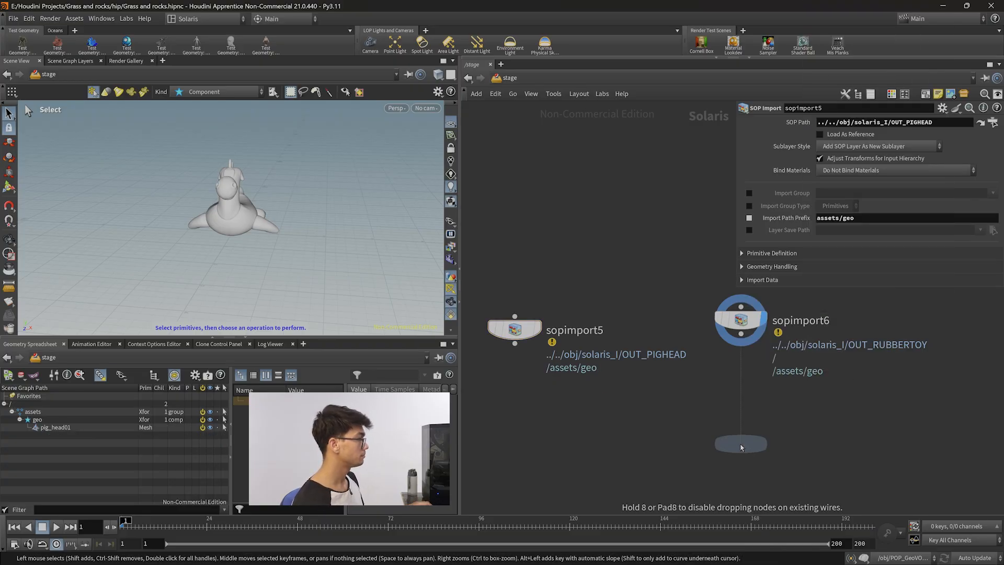
click(665, 449)
click(515, 344)
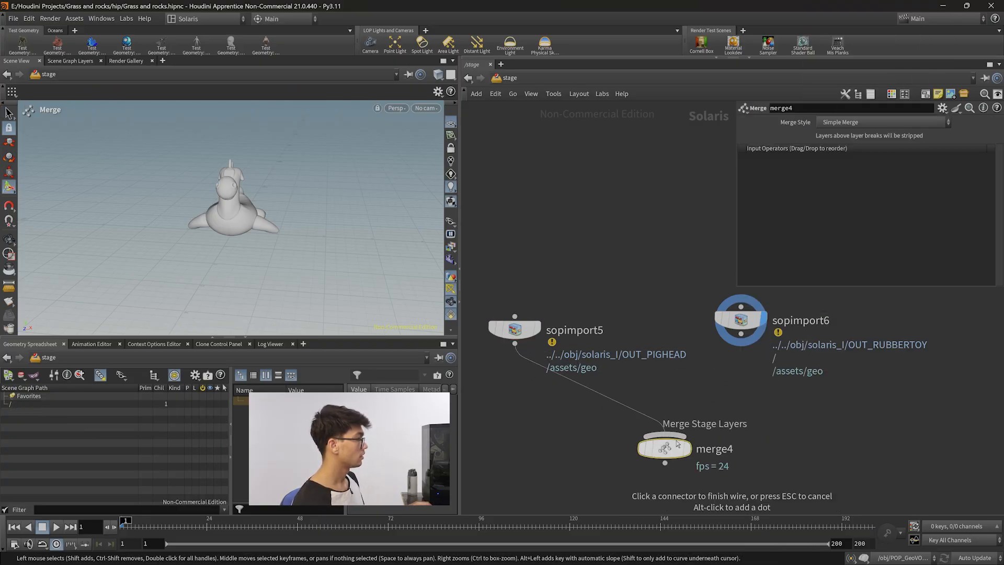
click(665, 435)
click(745, 342)
click(665, 436)
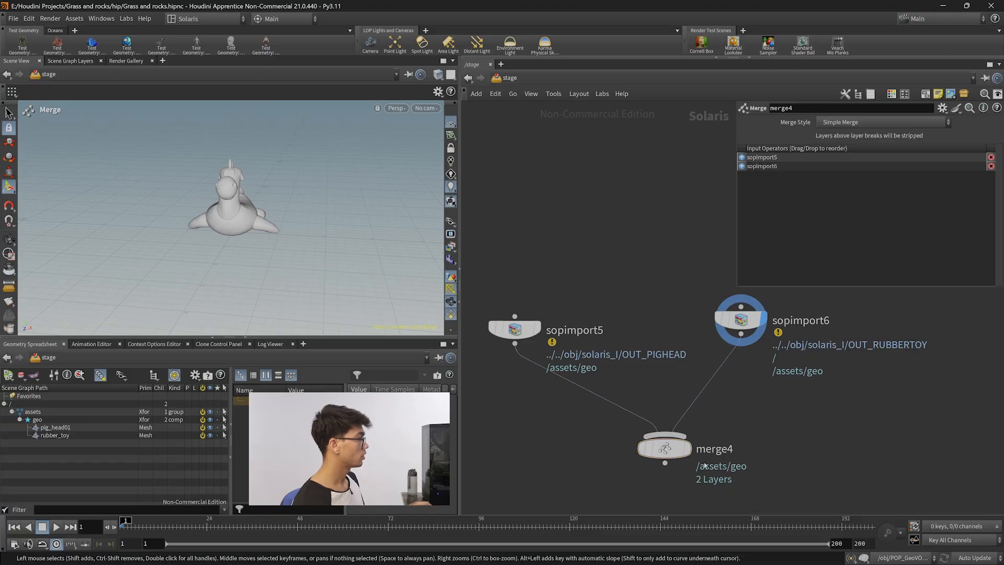
Auto-arrange the stage nodes and reposition the SOP Import nodes around the merge.
key(l)
drag(677, 434, 637, 486)
drag(732, 324, 571, 395)
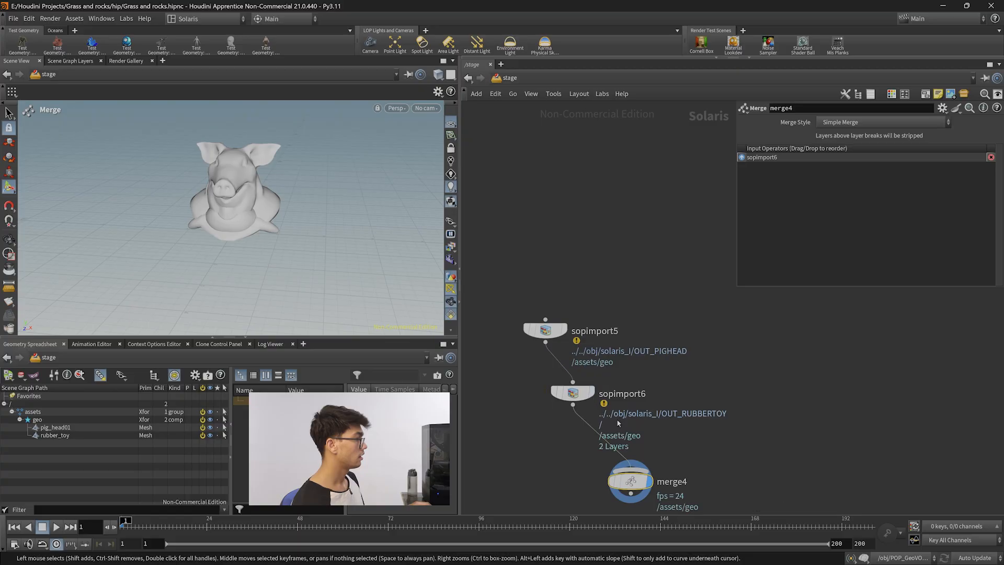
click(569, 403)
drag(519, 267, 553, 394)
click(655, 263)
click(644, 389)
shift+click(553, 339)
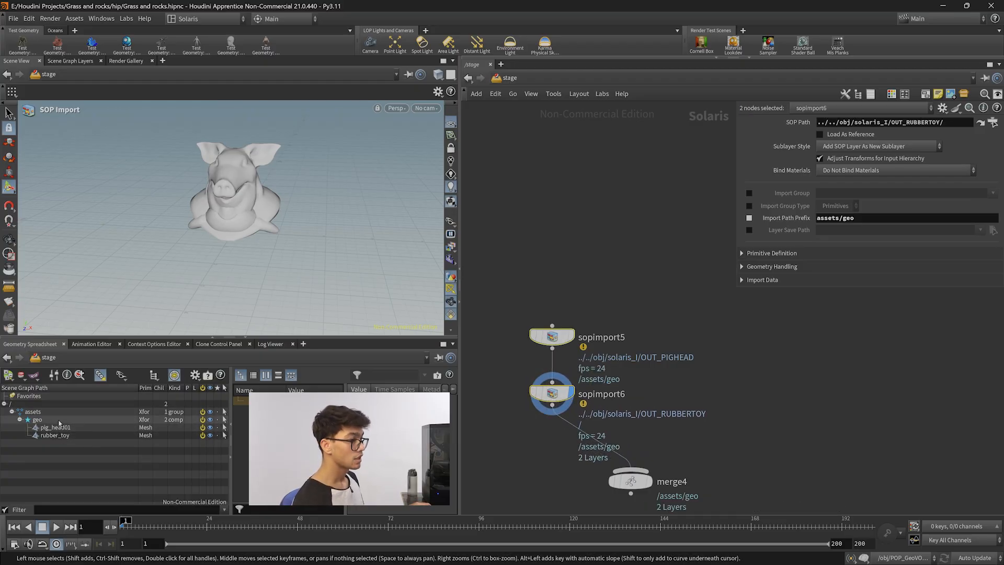
Cut the chained wires and reconnect sopimport5 and sopimport6 directly into the merge node.
drag(636, 480, 574, 473)
drag(559, 396, 647, 394)
click(610, 366)
drag(643, 336, 570, 342)
drag(642, 391, 724, 374)
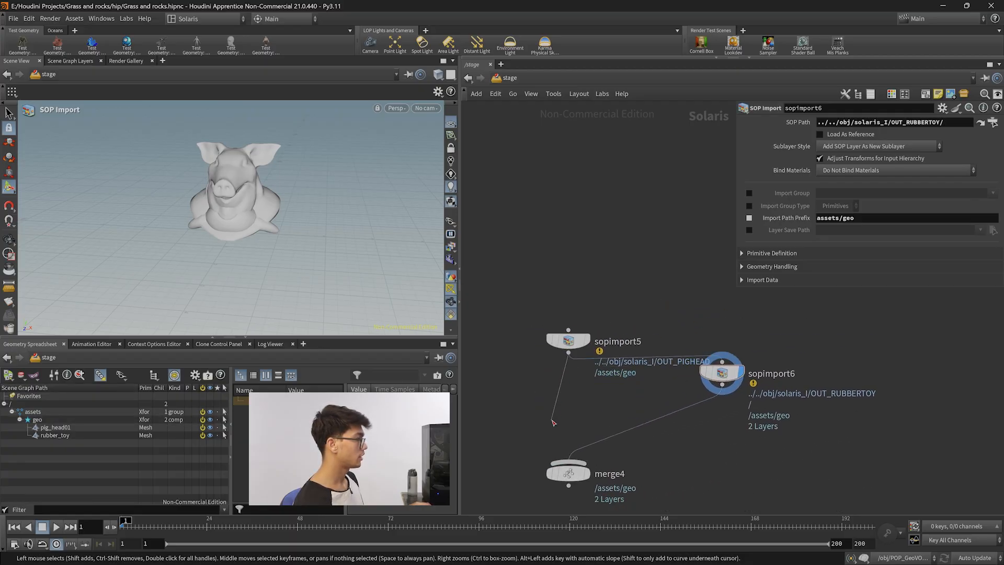
click(569, 461)
key(y)
drag(632, 398, 611, 439)
key(y)
mouse_move(660, 348)
mouse_down()
mouse_move(663, 367)
mouse_move(739, 370)
mouse_up()
drag(580, 347, 574, 352)
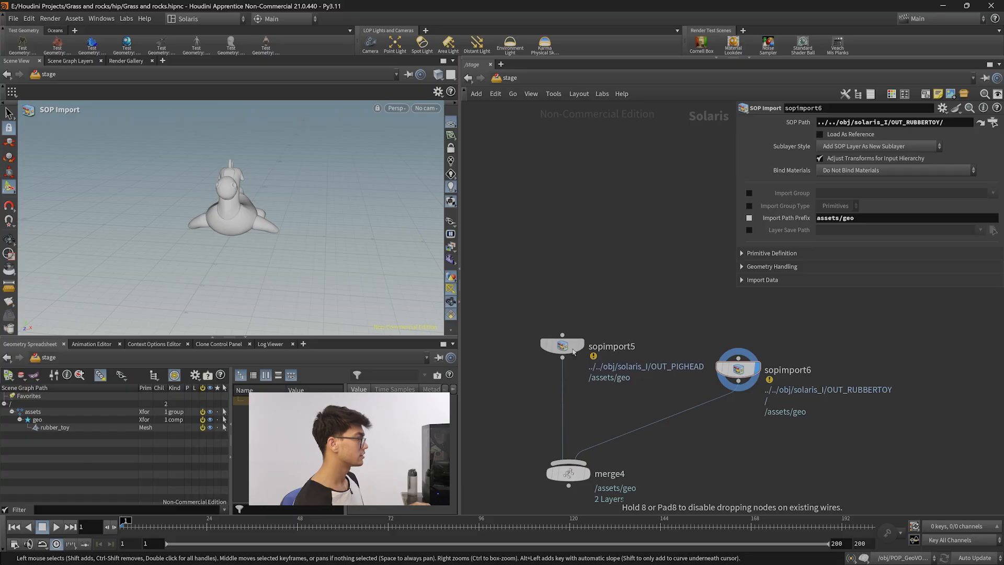
Reposition the SOP Import nodes beside the merge and display the merge node.
drag(738, 370, 718, 375)
middle_drag(685, 450, 691, 379)
drag(727, 326, 723, 349)
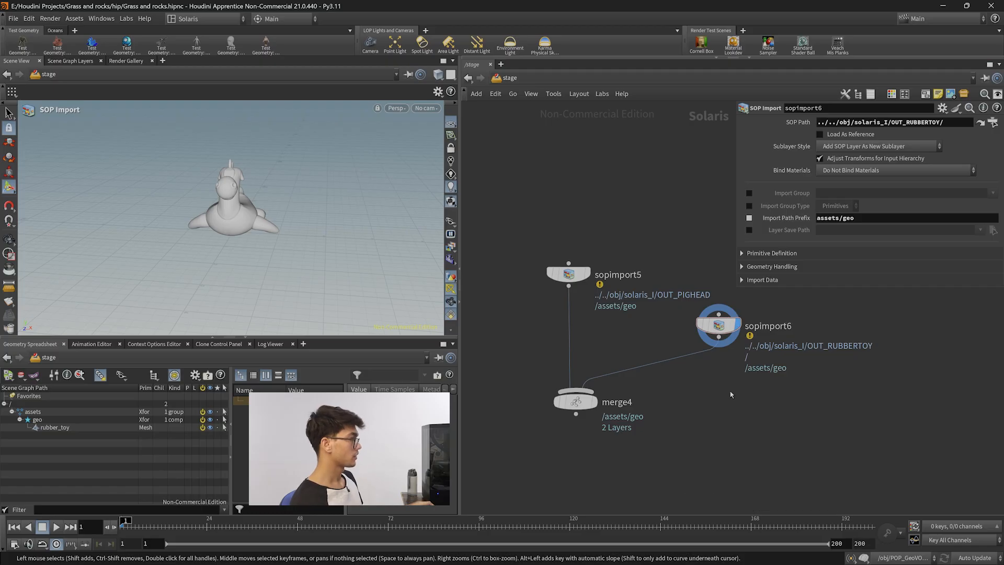
middle_drag(717, 380, 694, 388)
mouse_move(725, 325)
drag(703, 336, 709, 341)
click(573, 414)
Orbit the viewport and inspect the merged result and each SOP Import node's parameters.
alt+right_drag(306, 225, 220, 241)
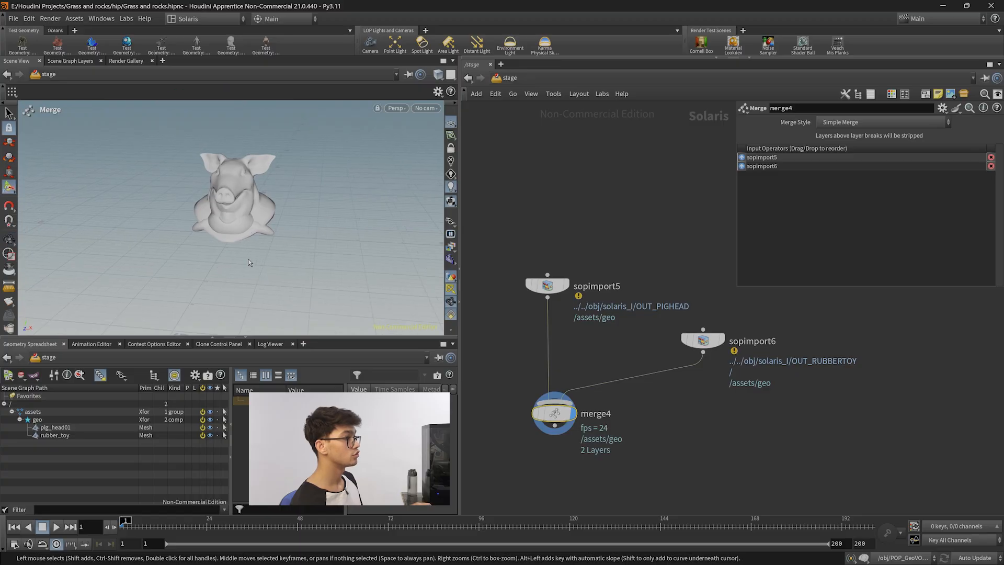
click(6, 242)
mouse_move(251, 215)
mouse_down()
mouse_move(178, 212)
mouse_move(259, 215)
mouse_up()
middle_drag(730, 413, 749, 412)
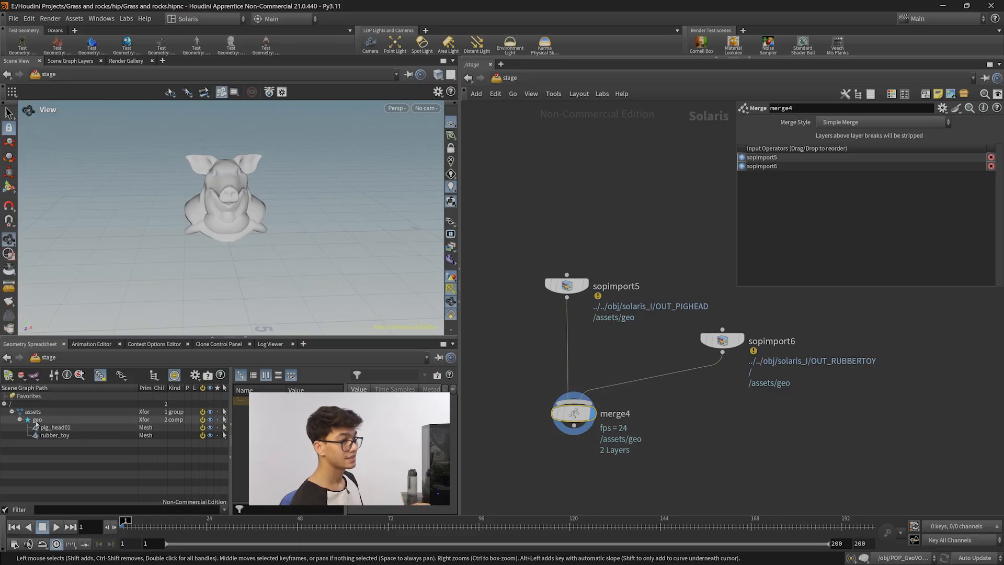
mouse_move(723, 341)
drag(722, 340, 716, 360)
drag(730, 405, 702, 360)
drag(600, 347, 574, 292)
drag(761, 337, 731, 361)
drag(944, 122, 817, 123)
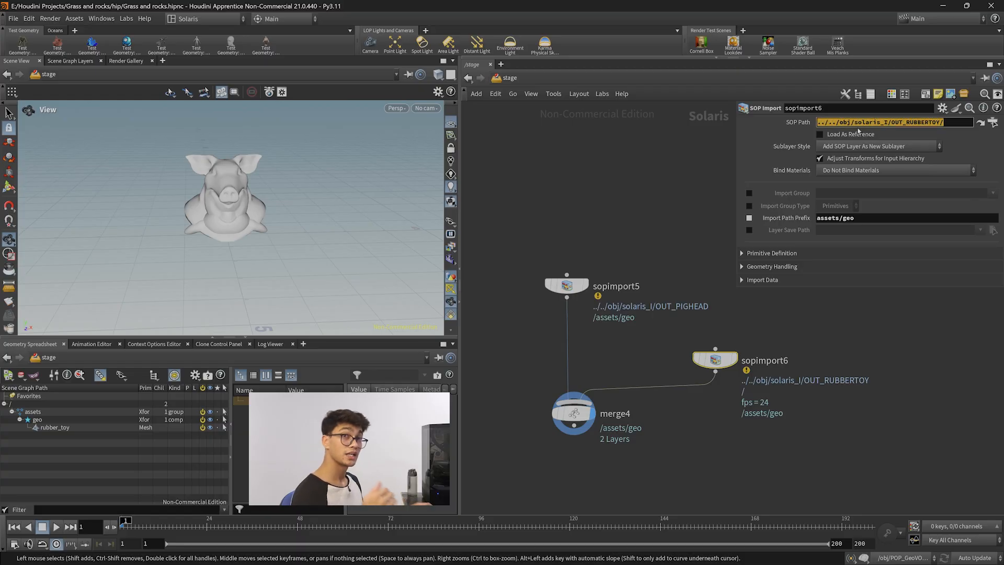
drag(636, 345, 526, 225)
drag(625, 470, 570, 424)
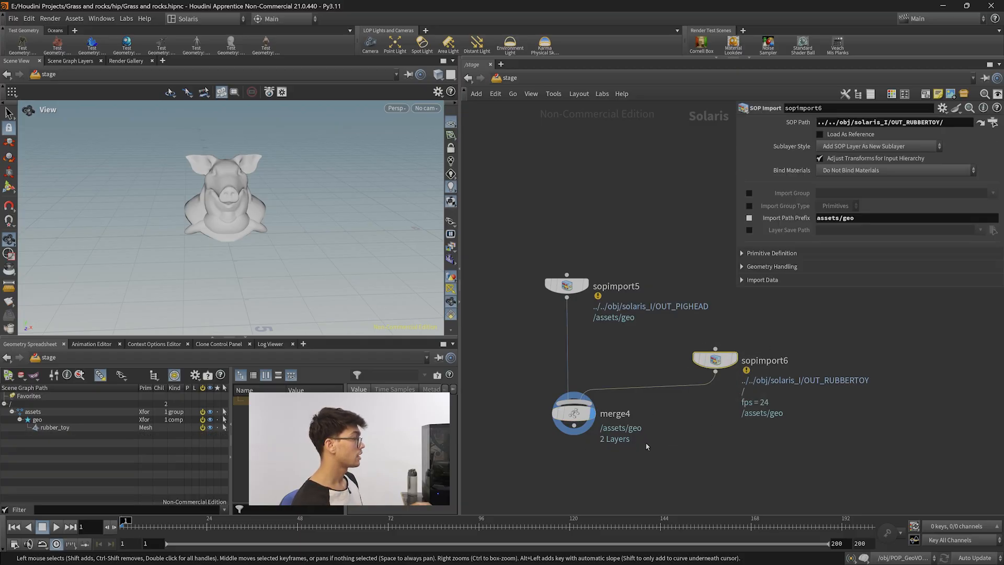
click(716, 360)
click(572, 286)
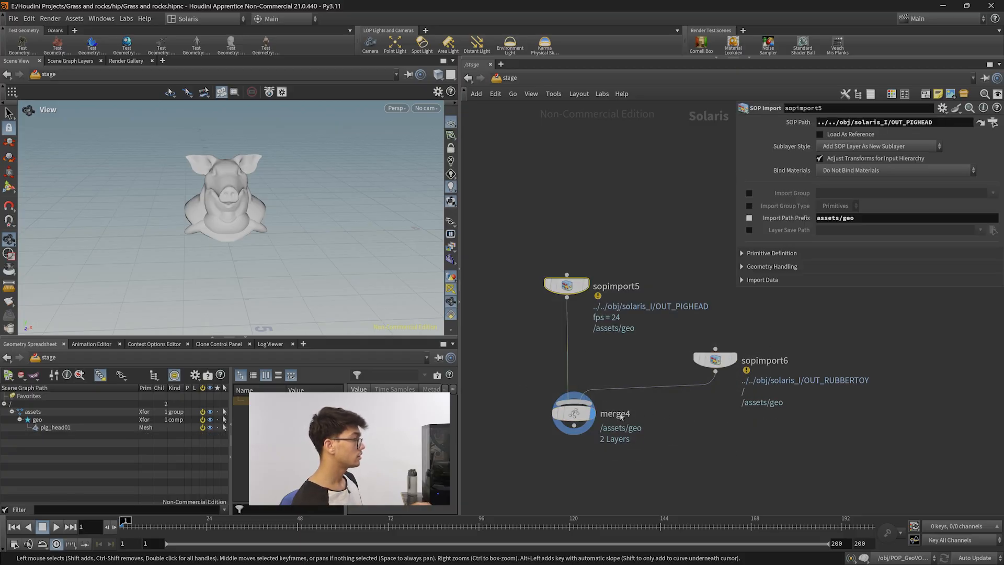
drag(661, 457, 518, 375)
drag(640, 468, 623, 459)
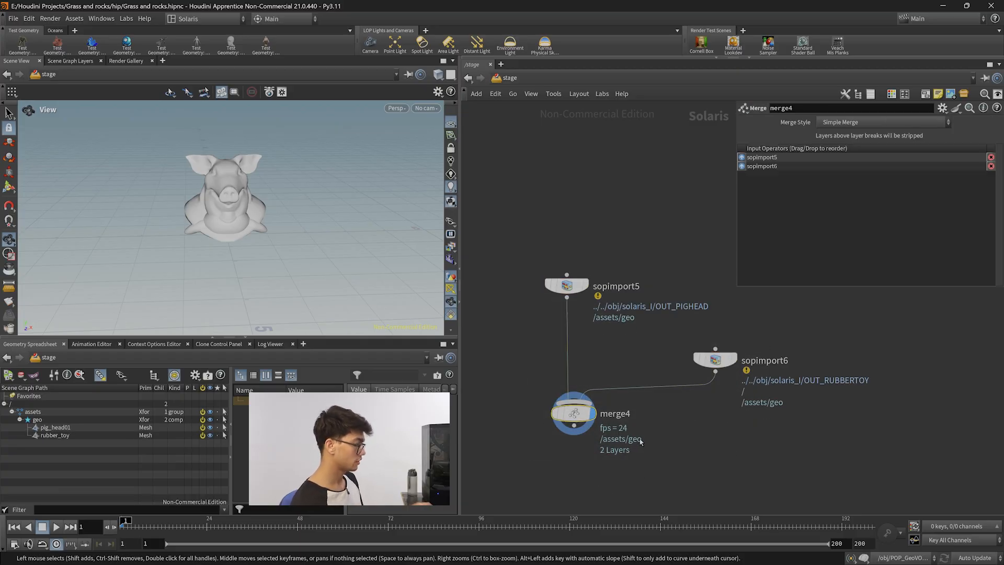
Go inside solaris_I to compare the name attributes on the name1 and name2 nodes, then return to the stage.
key(n)
click(612, 441)
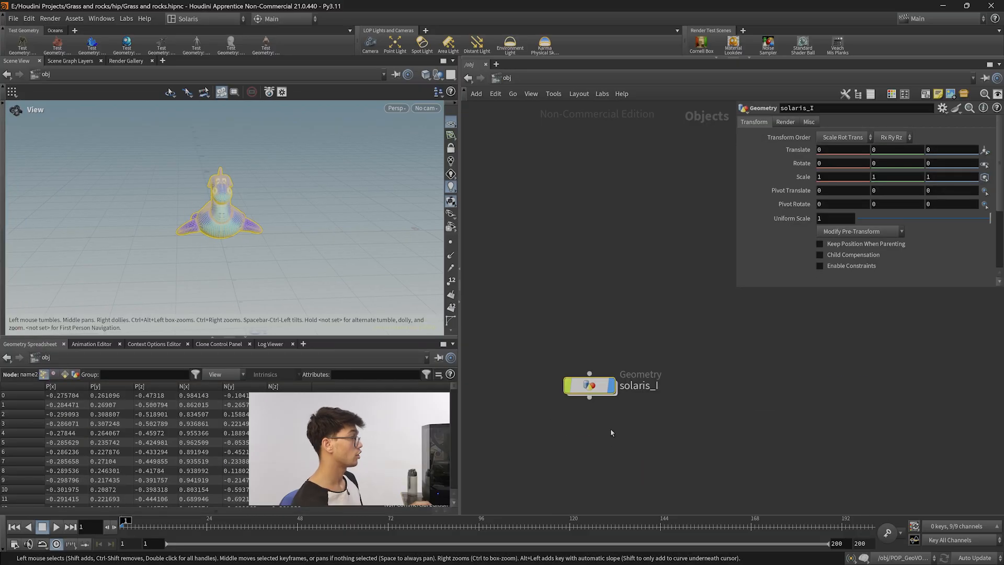
double_click(589, 385)
middle_drag(530, 380, 582, 389)
click(531, 362)
click(750, 362)
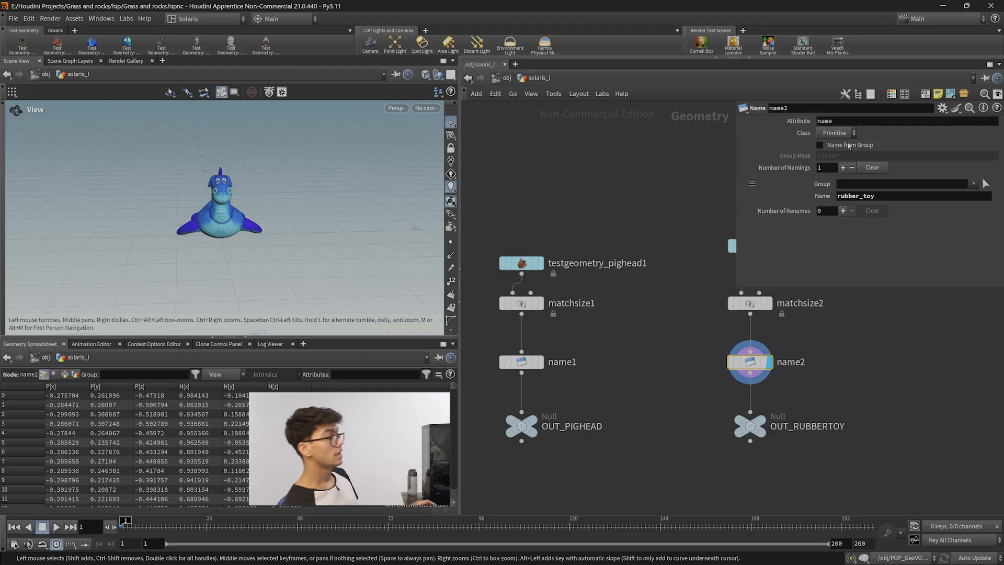
click(531, 361)
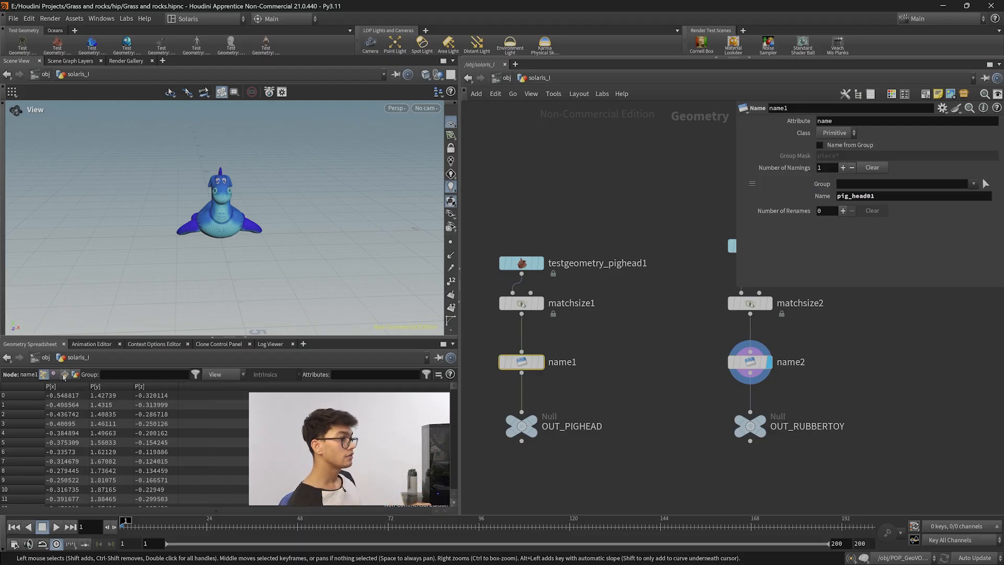
click(750, 362)
click(528, 362)
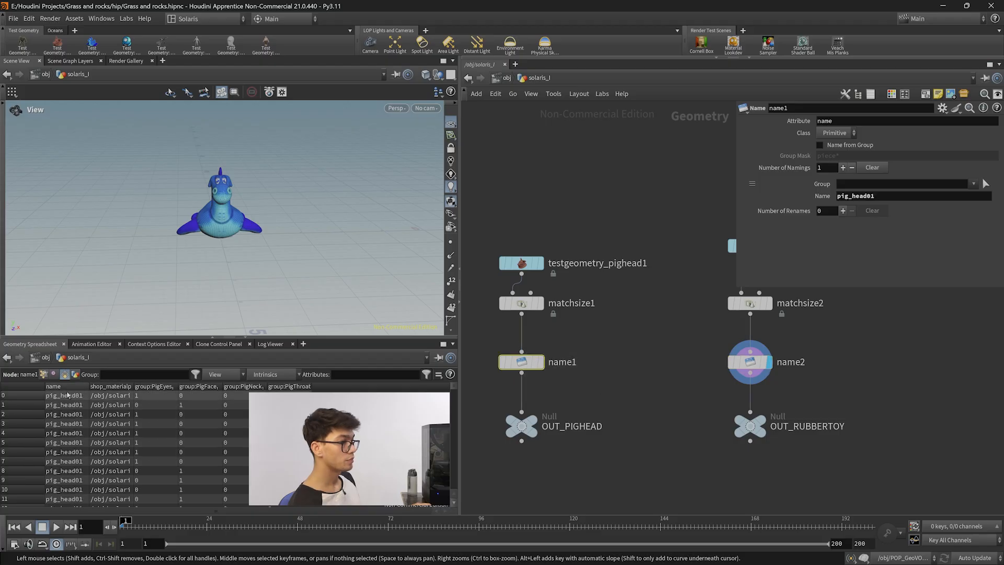
drag(90, 386, 149, 386)
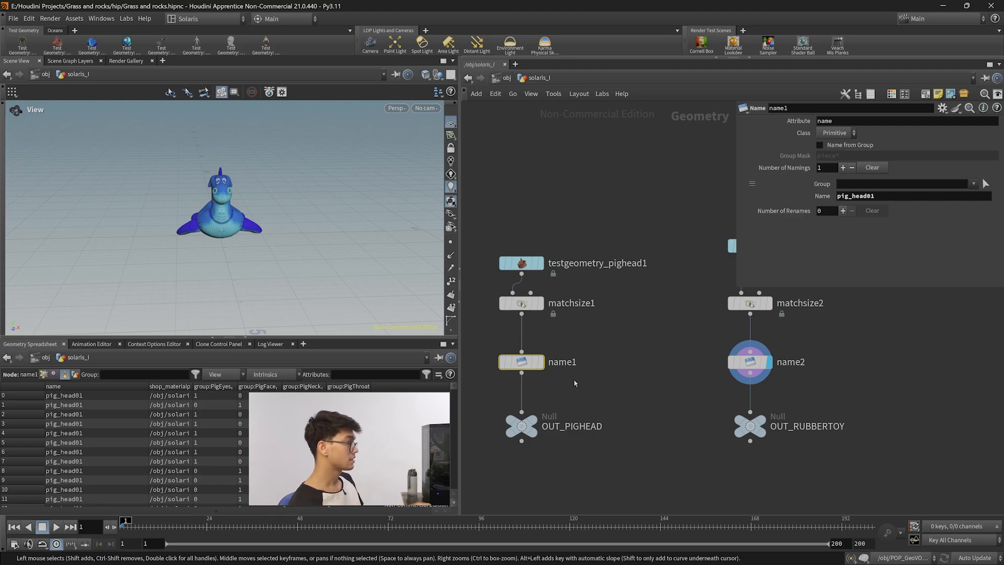
drag(682, 333, 818, 372)
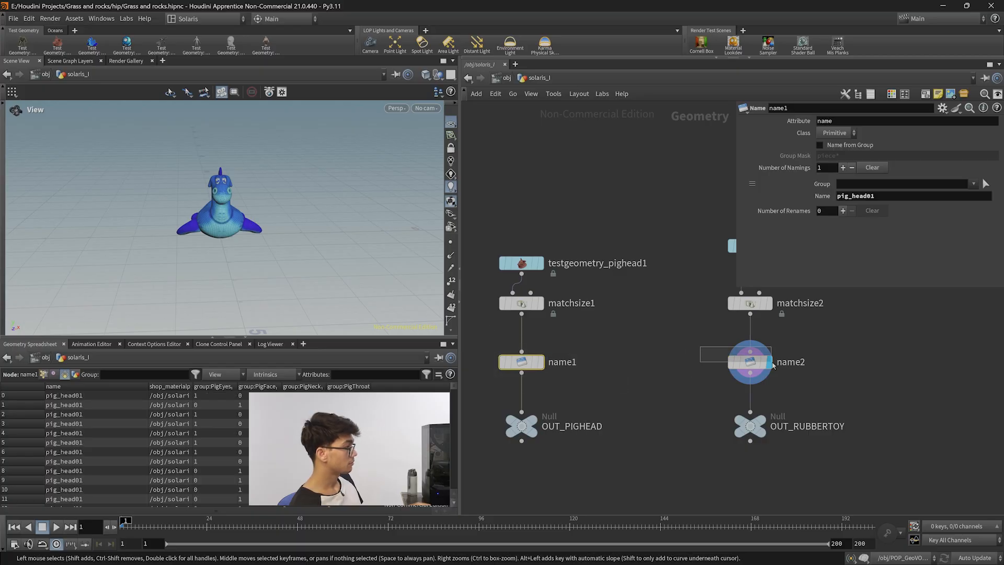
click(522, 362)
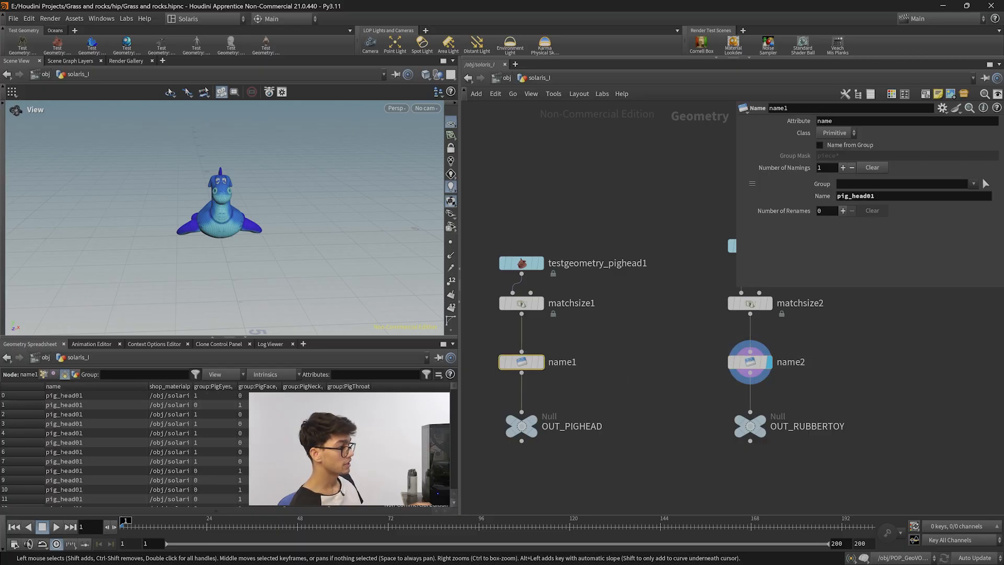
key(n)
click(674, 416)
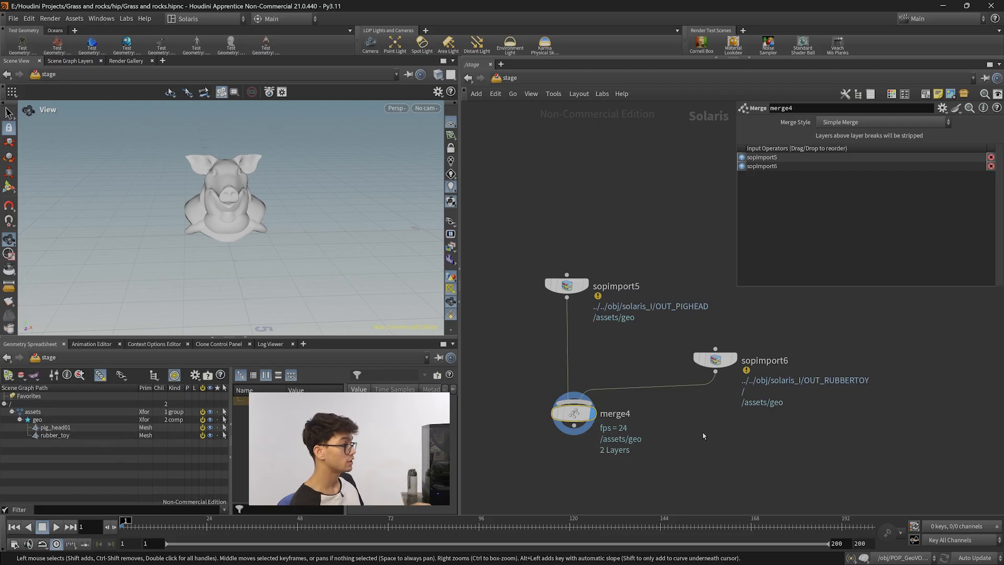
Set sopimport5's Import Path Prefix to assets/geo/rubbertoy.
drag(790, 430, 678, 325)
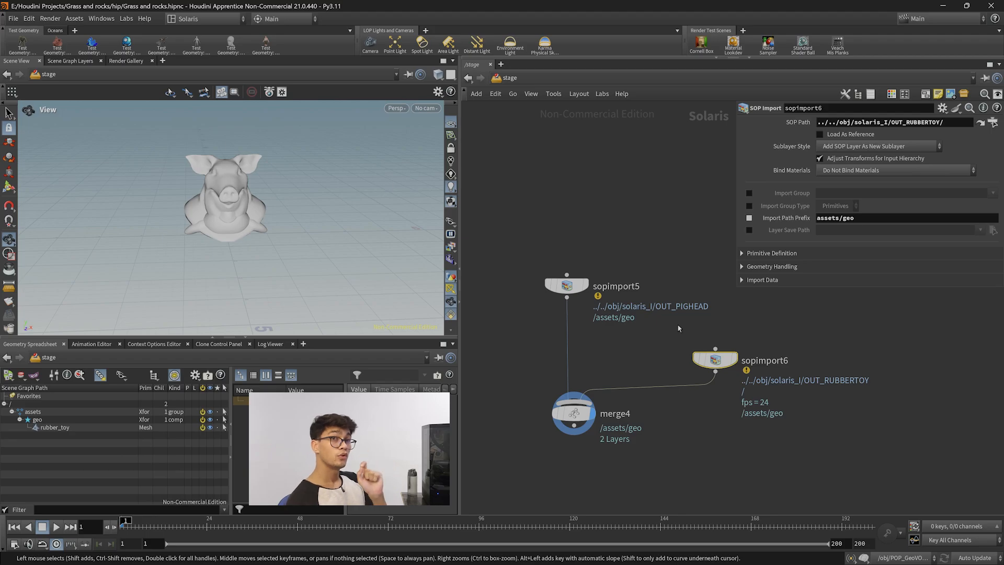
middle_drag(629, 338, 628, 322)
drag(716, 344, 721, 344)
mouse_move(574, 274)
mouse_down()
mouse_move(566, 264)
mouse_move(577, 275)
mouse_up()
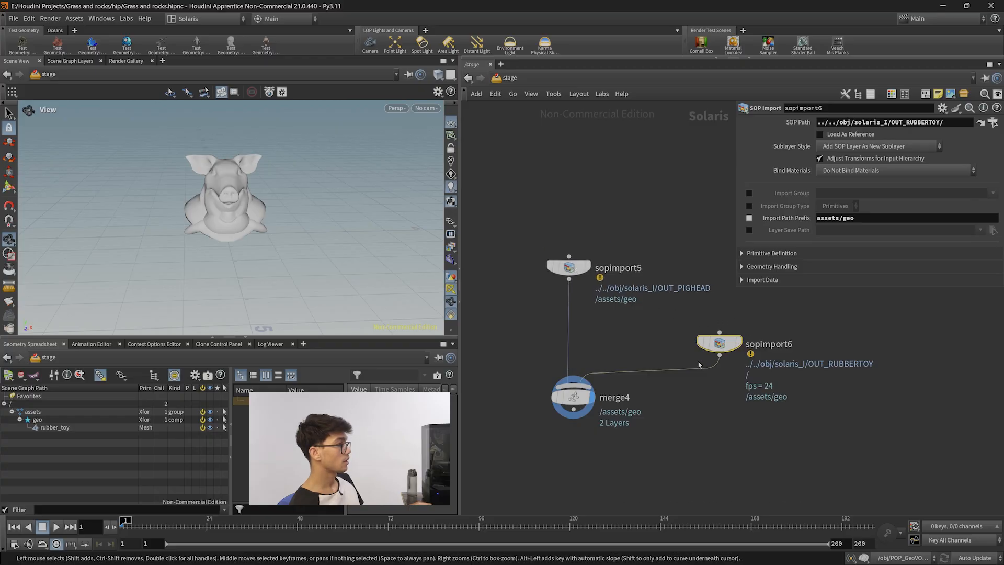
click(578, 266)
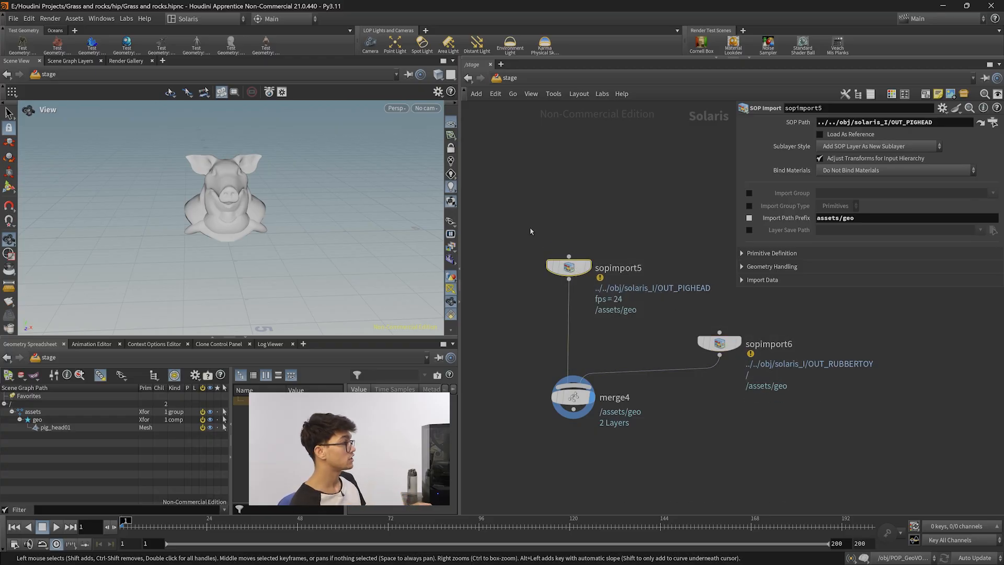
click(719, 344)
click(570, 266)
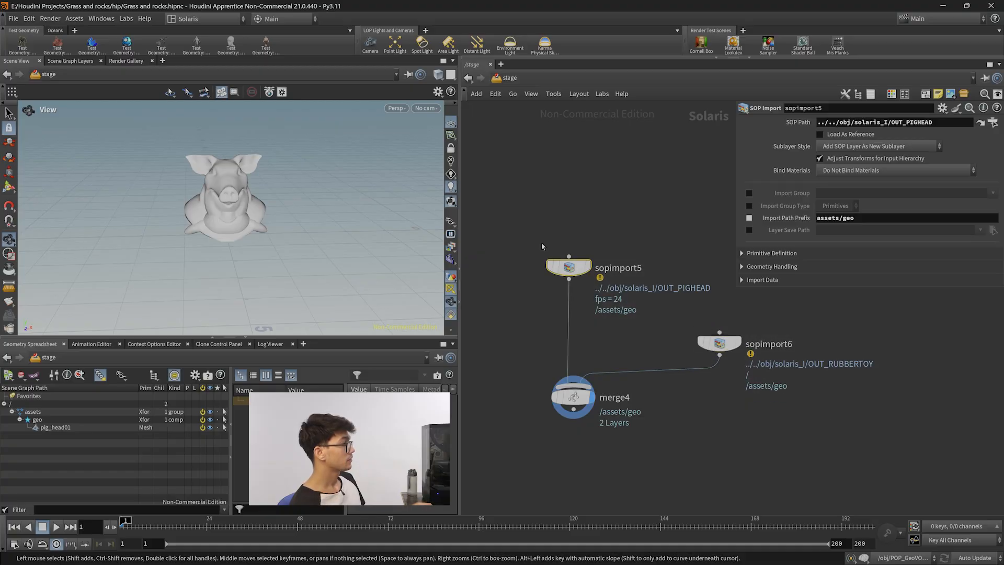
click(905, 217)
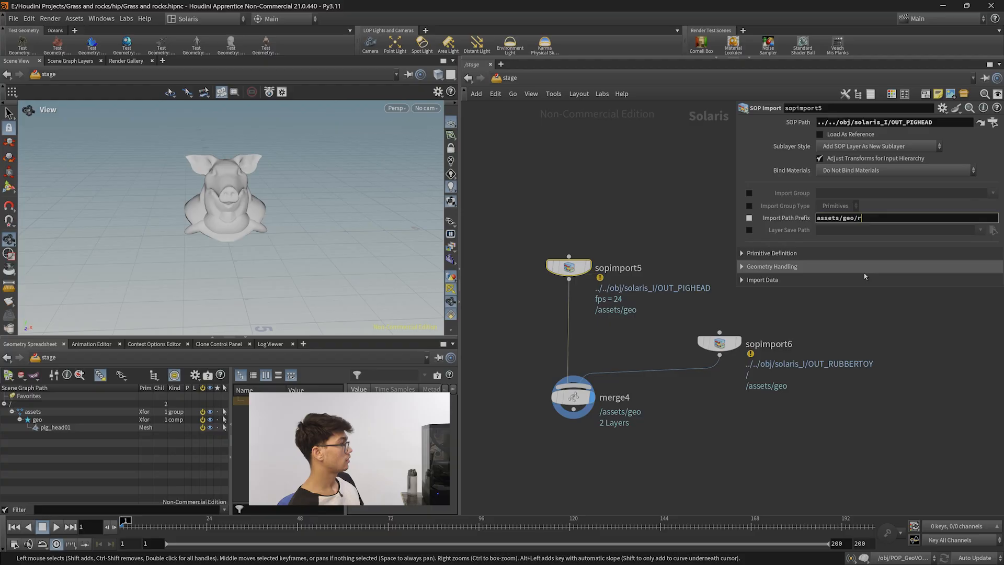
text(/rubbertoy)
key(Return)
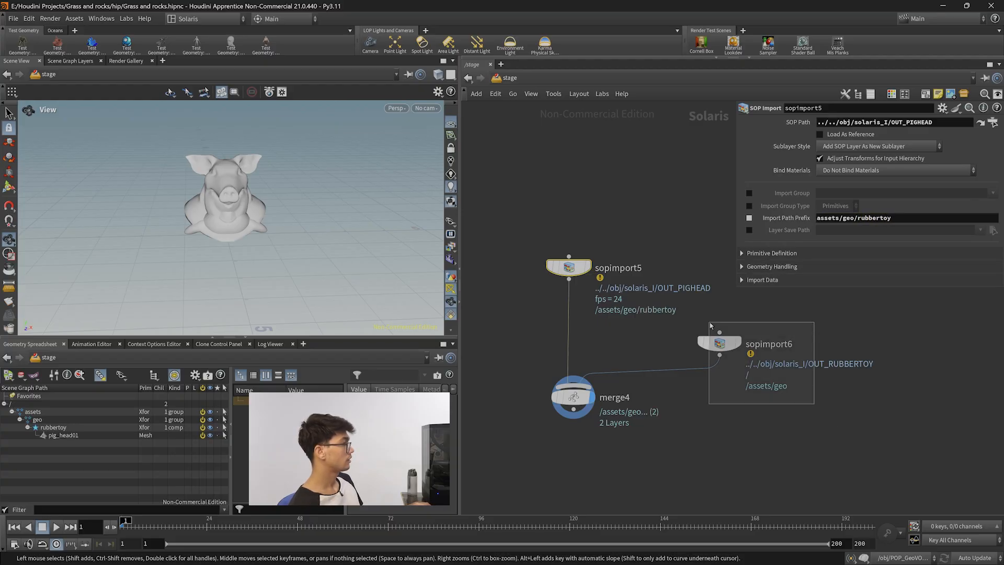
Set sopimport6's Import Path Prefix to assets/geo/rubbertoy as well.
click(720, 343)
click(880, 217)
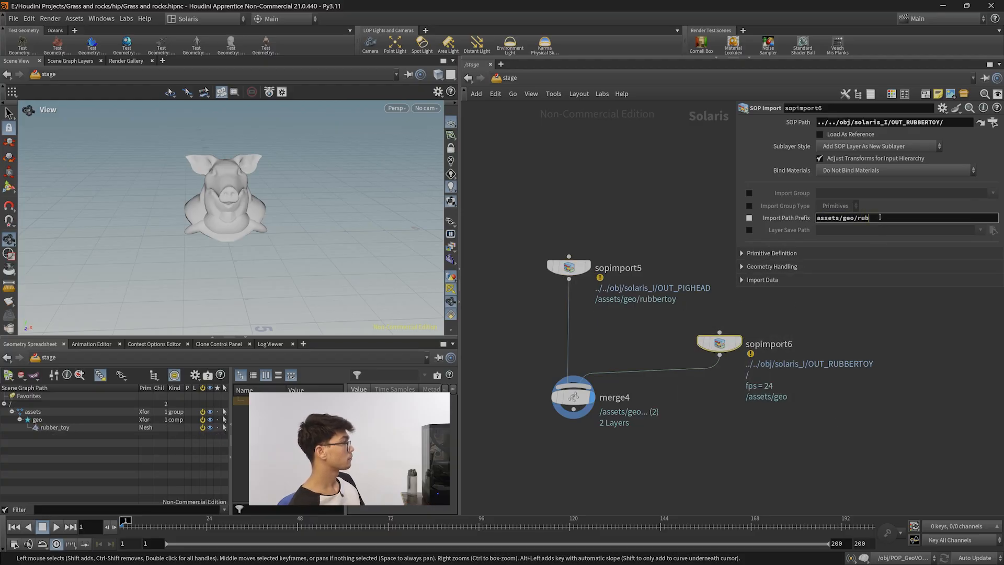
key(Return)
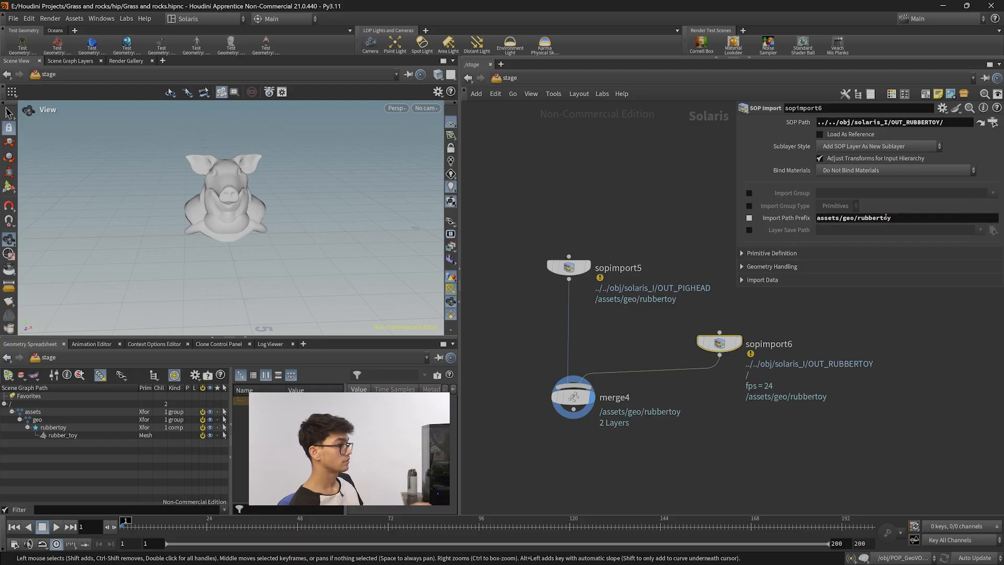
Go inside solaris_I from sopimport6 and bypass the name1 and name2 nodes.
click(574, 397)
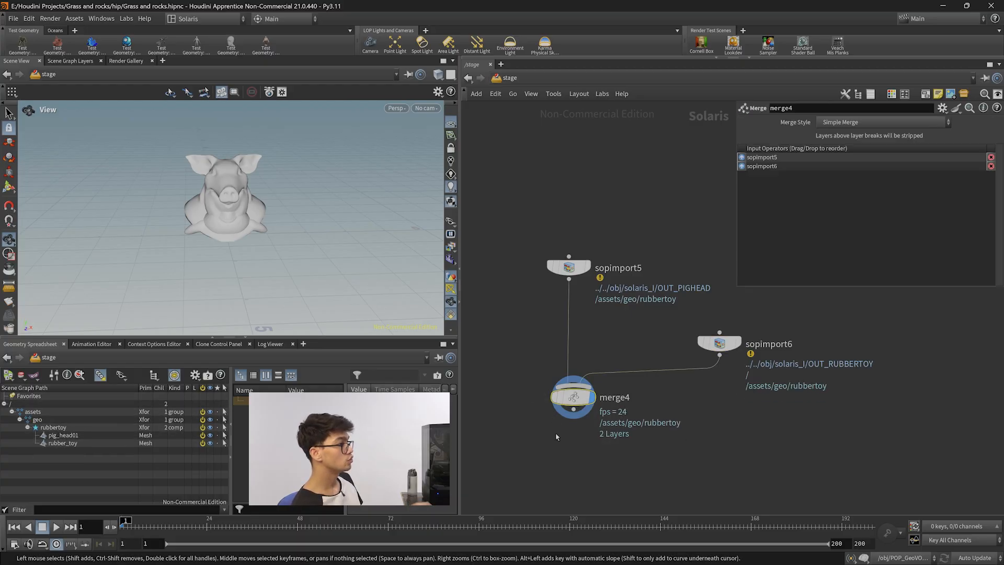
click(720, 343)
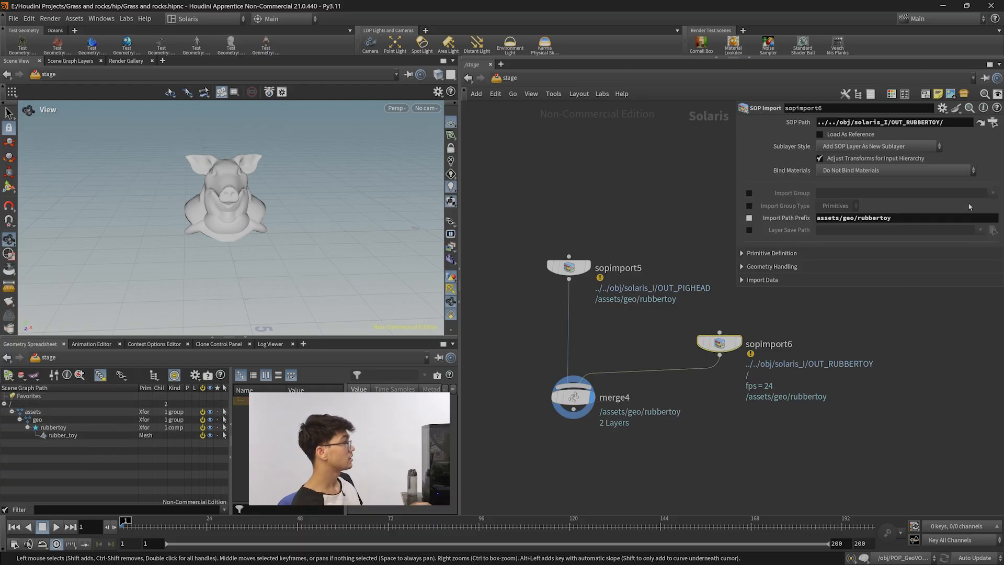
key(n)
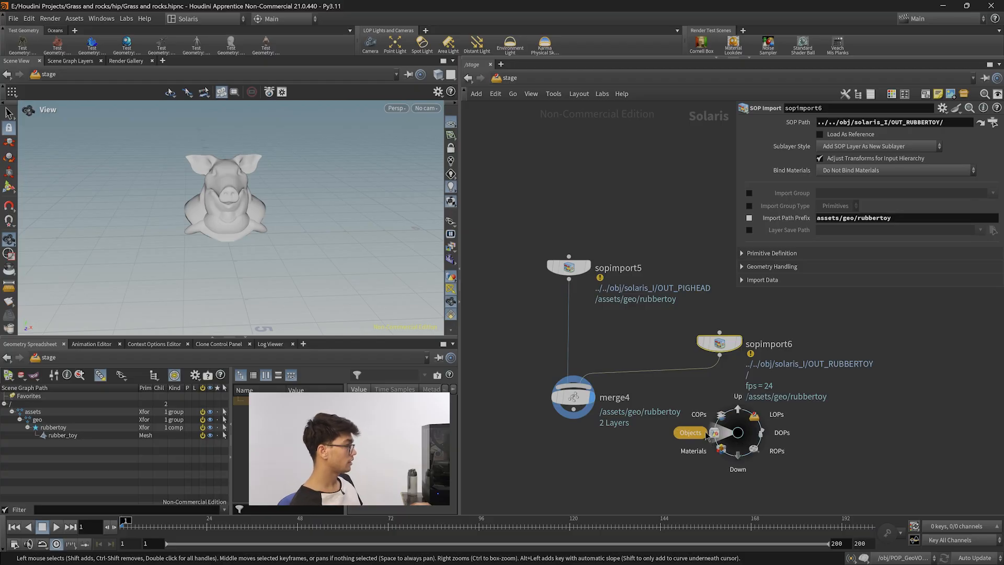
click(705, 434)
double_click(594, 386)
drag(663, 399, 498, 337)
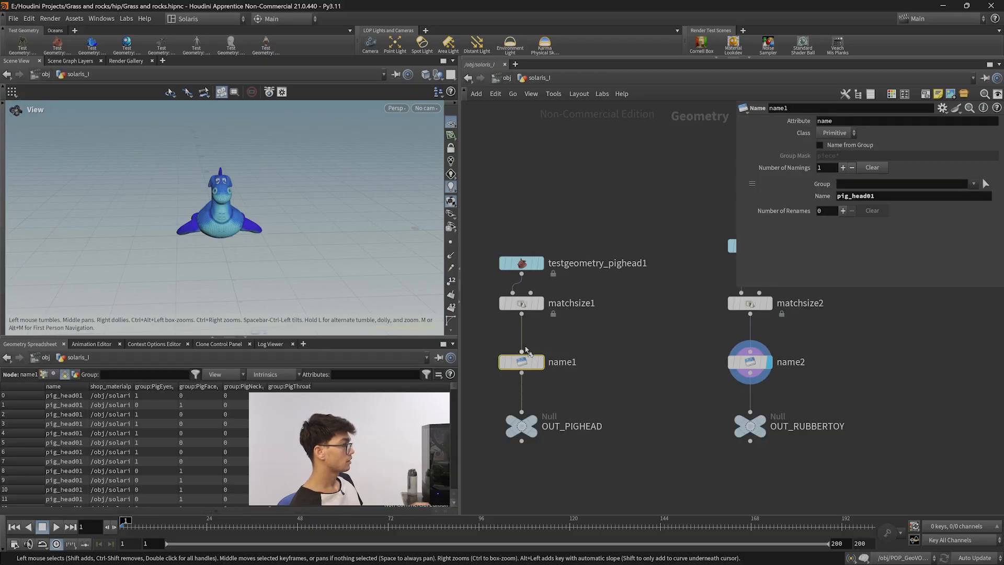
key(b)
key(b)
drag(627, 304, 691, 359)
click(810, 383)
key(ctrl+z)
click(759, 308)
key(b)
Switch between the stage and solaris_I to compare the imported primitive paths.
key(n)
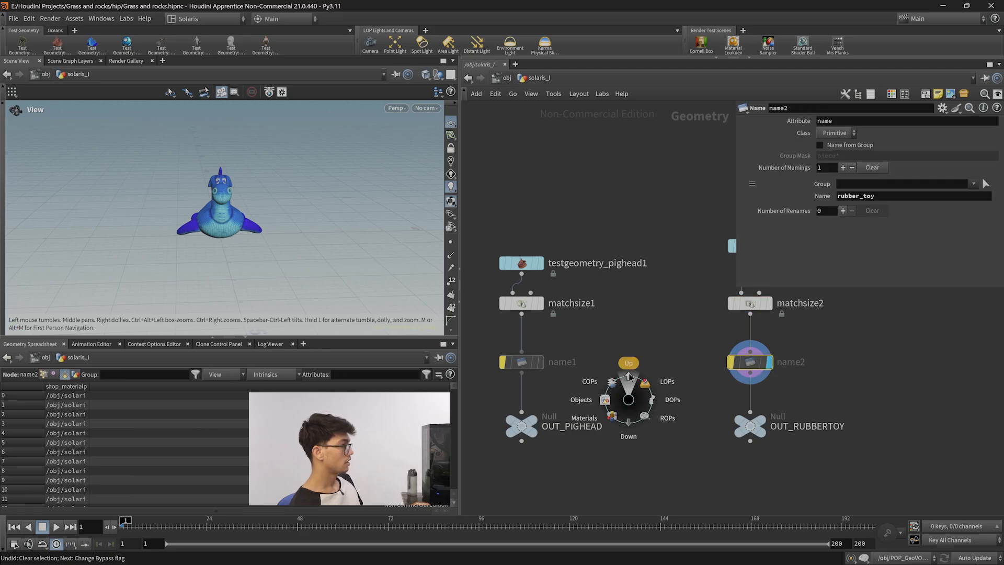
click(636, 364)
key(n)
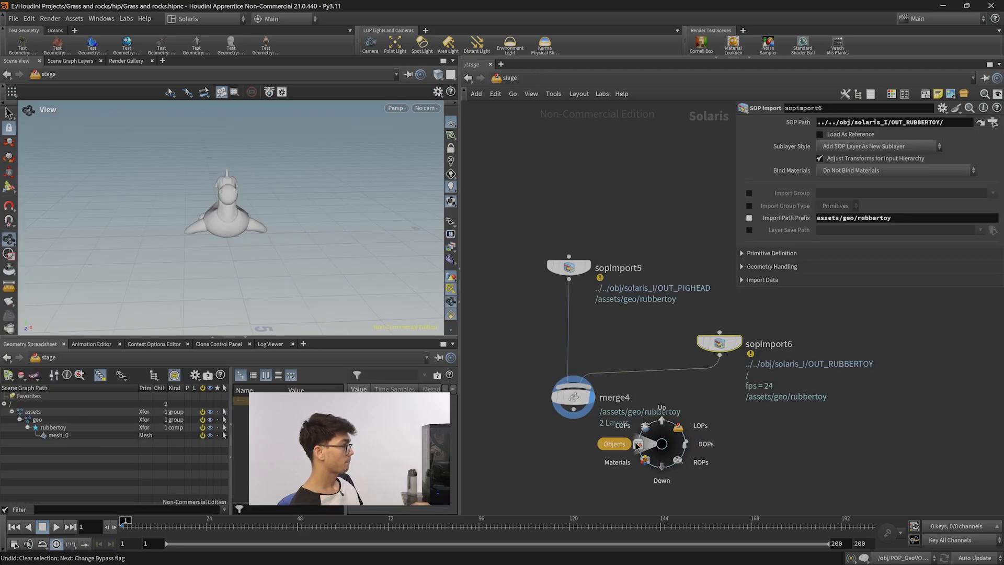
click(610, 442)
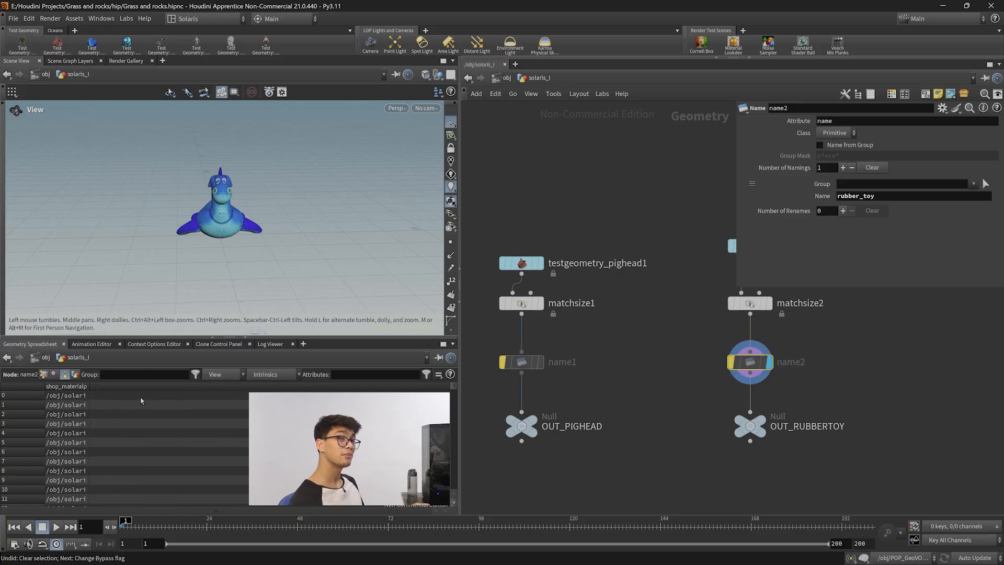
key(n)
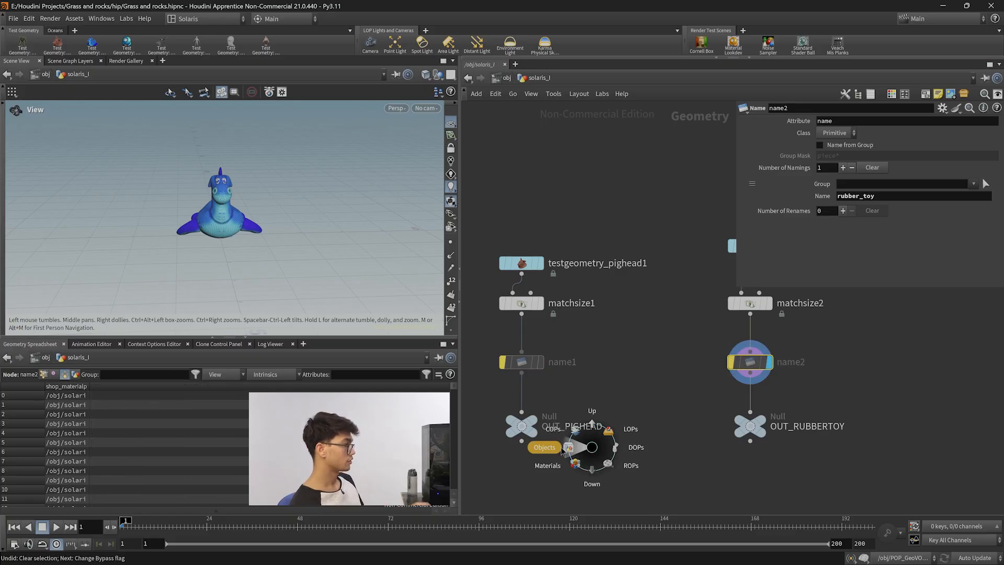
click(628, 430)
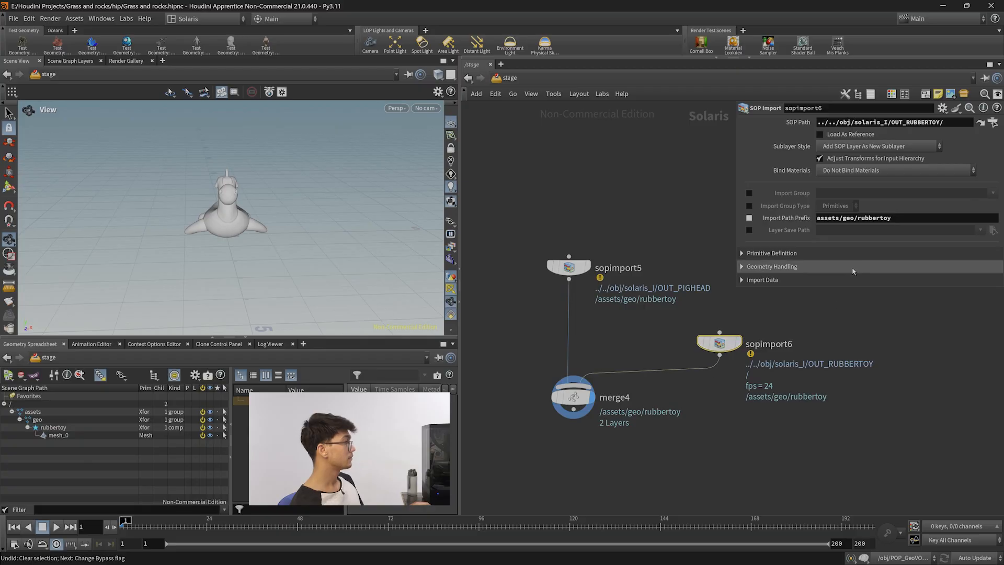
Copy sopimport6's Import Path Prefix text into sopimport5's Import Path Prefix field.
drag(895, 220, 817, 219)
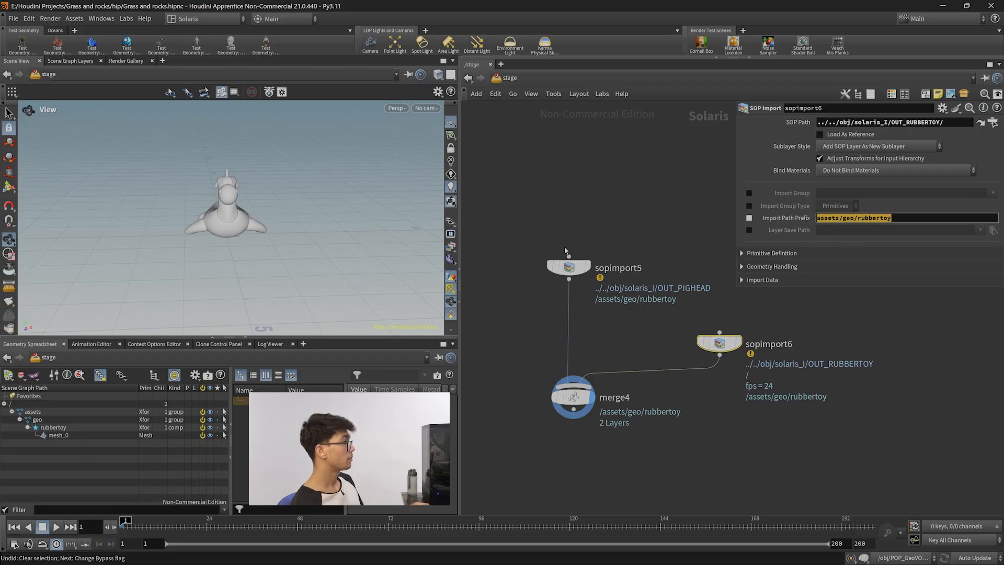
click(568, 266)
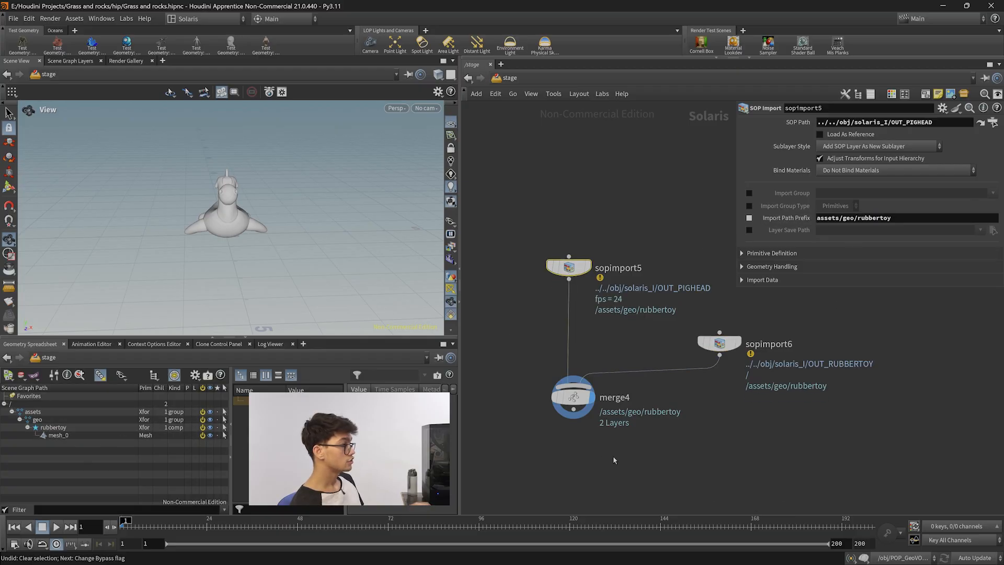
click(573, 397)
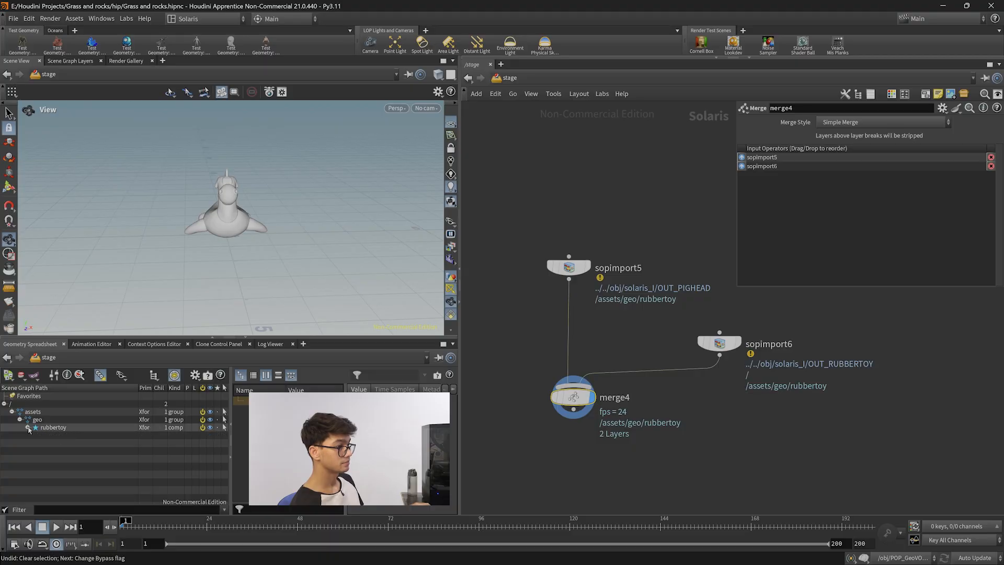
drag(177, 245, 248, 249)
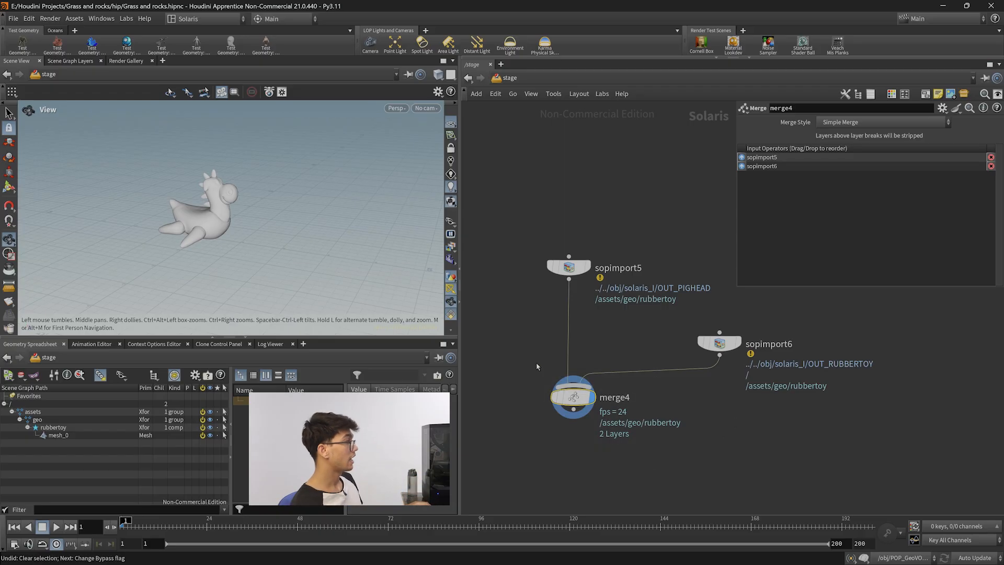
click(706, 343)
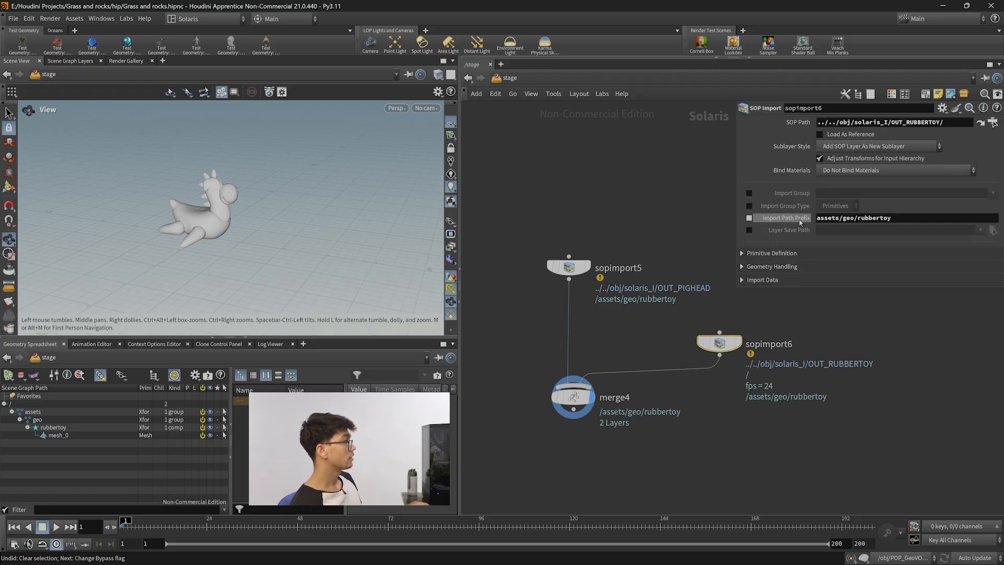
drag(899, 218, 816, 217)
key(ctrl+c)
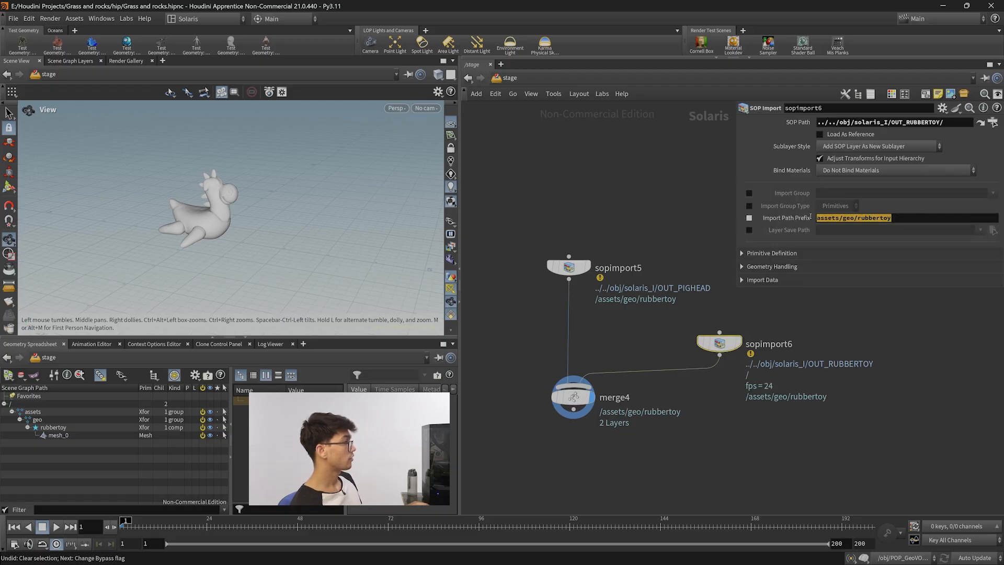
click(569, 267)
drag(900, 222, 816, 220)
key(ctrl+v)
click(918, 323)
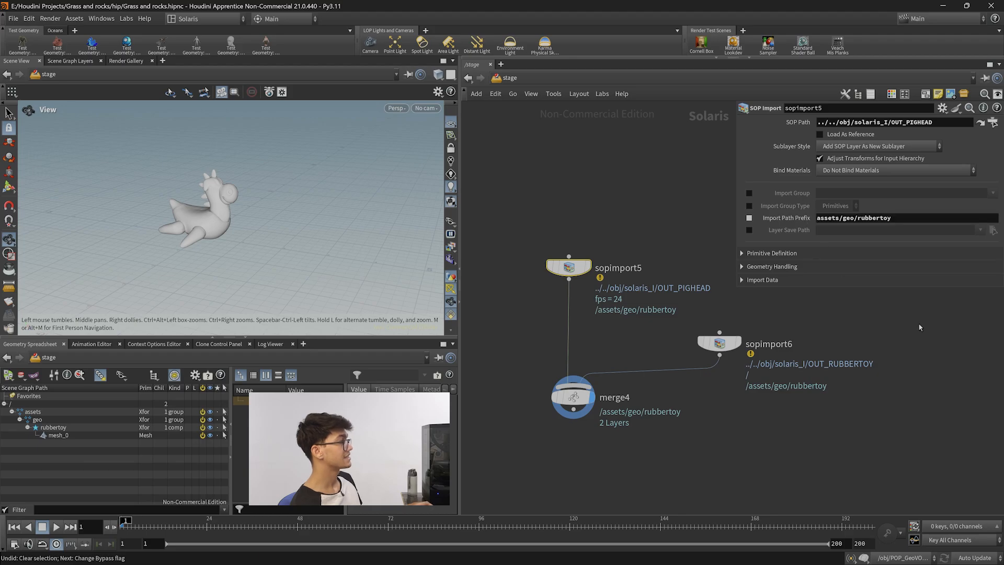
Compare the Import Path Prefix text on sopimport6 and sopimport5, then reselect merge4.
click(720, 343)
drag(893, 219, 866, 220)
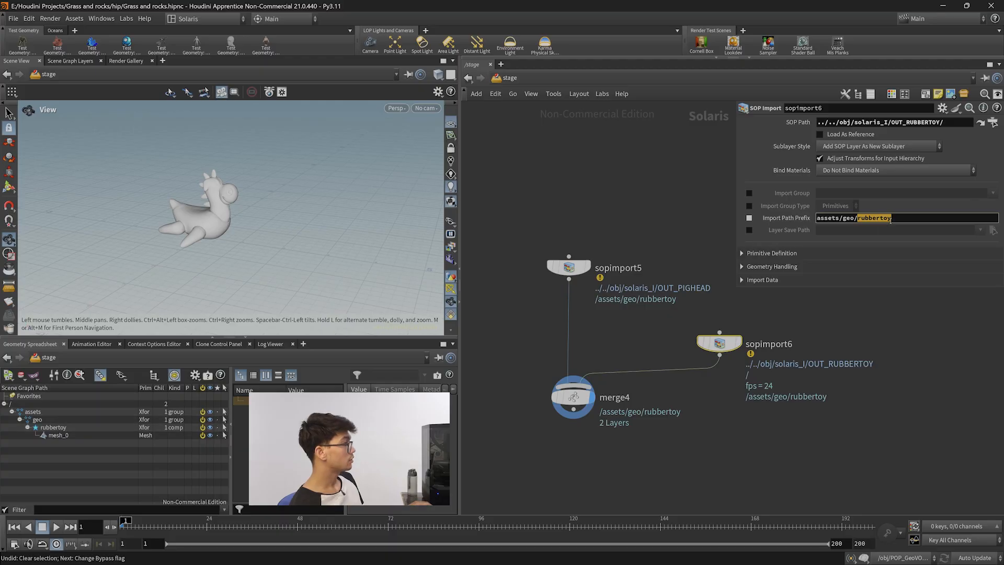
drag(689, 330, 874, 410)
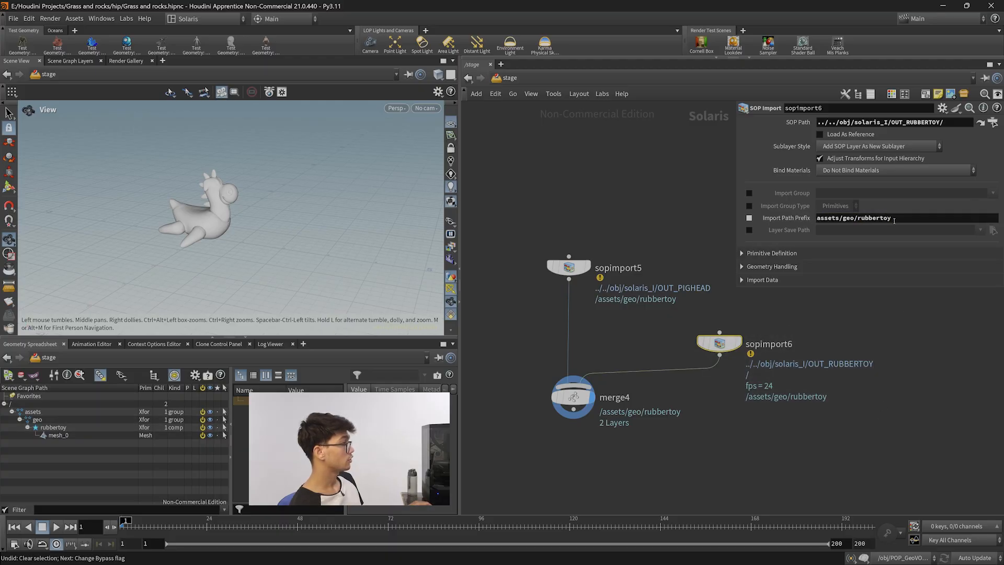
drag(520, 237, 617, 306)
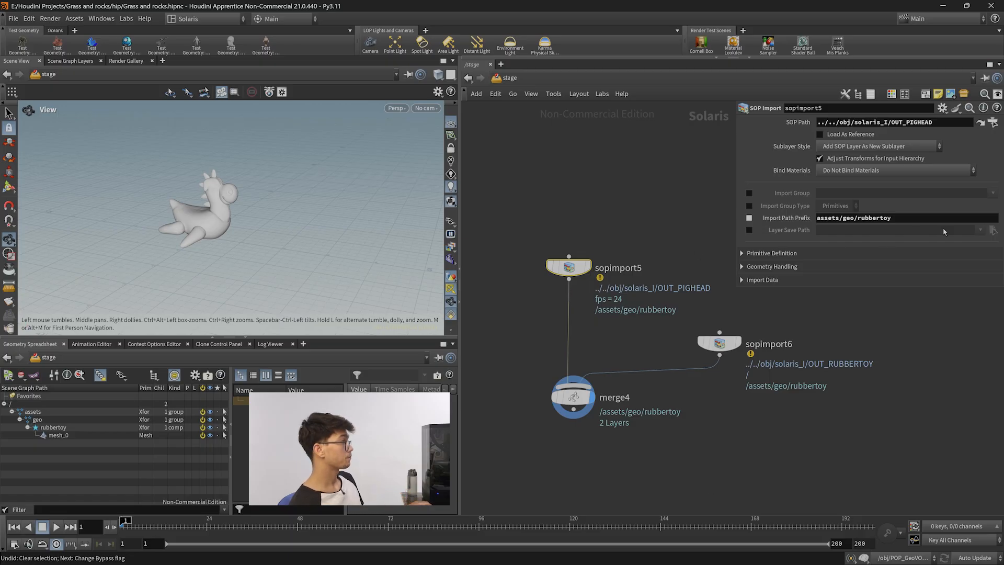
double_click(870, 218)
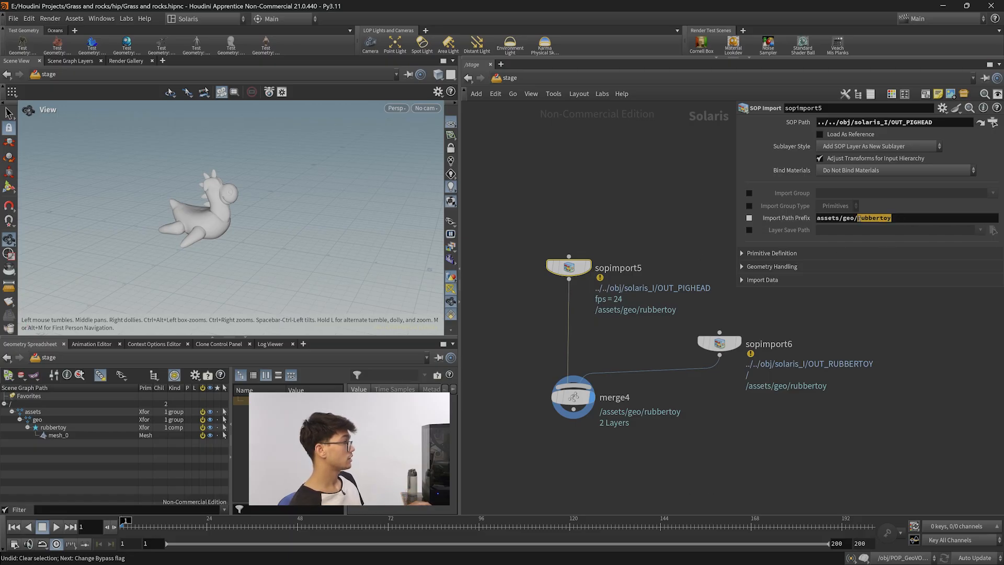
click(608, 366)
click(574, 397)
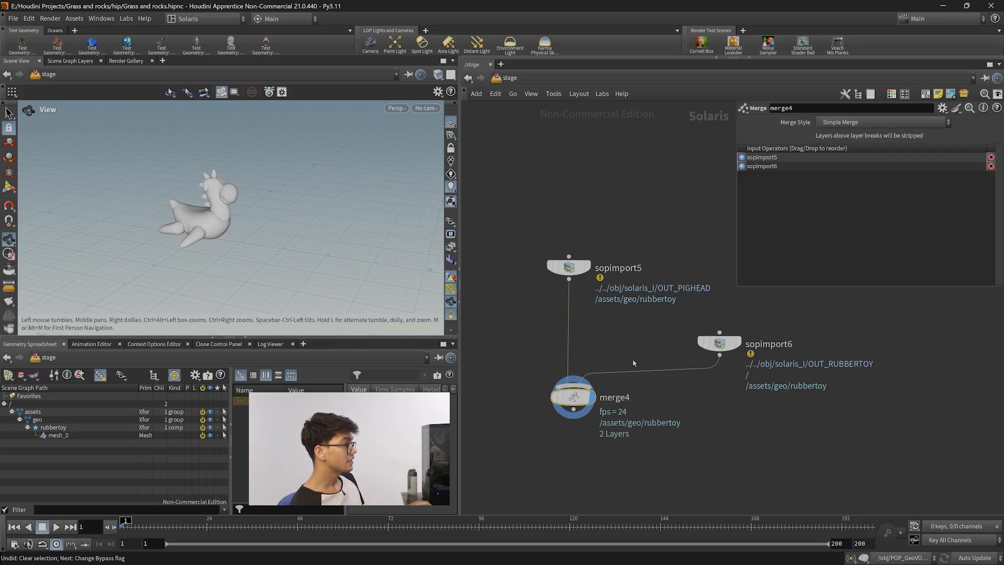
Rearrange the nodes and chain sopimport6 beneath sopimport5 ahead of merge4.
drag(691, 327, 930, 409)
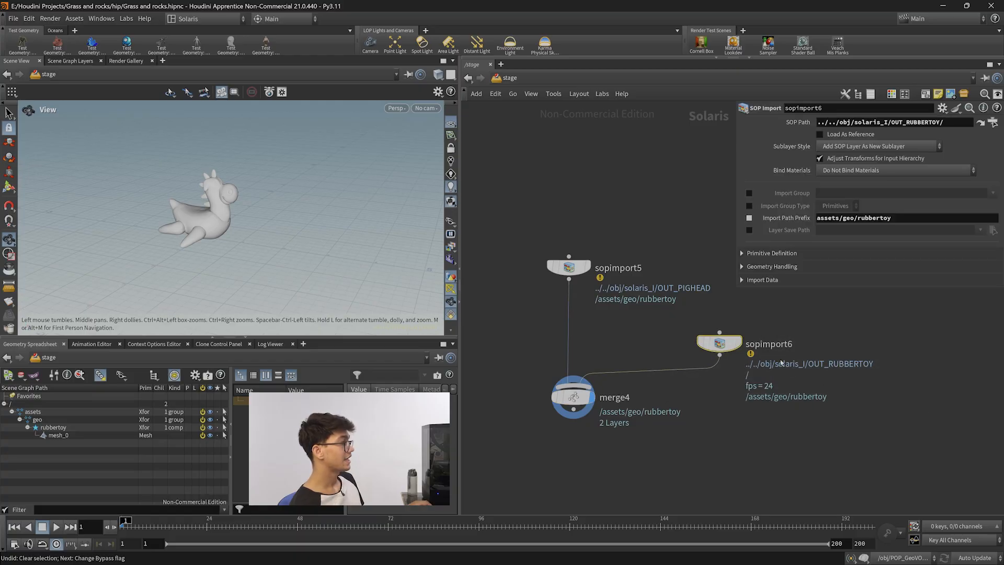
mouse_move(723, 346)
mouse_down()
mouse_move(717, 339)
mouse_move(736, 351)
mouse_up()
mouse_move(573, 273)
mouse_down()
mouse_move(585, 280)
mouse_move(571, 274)
mouse_up()
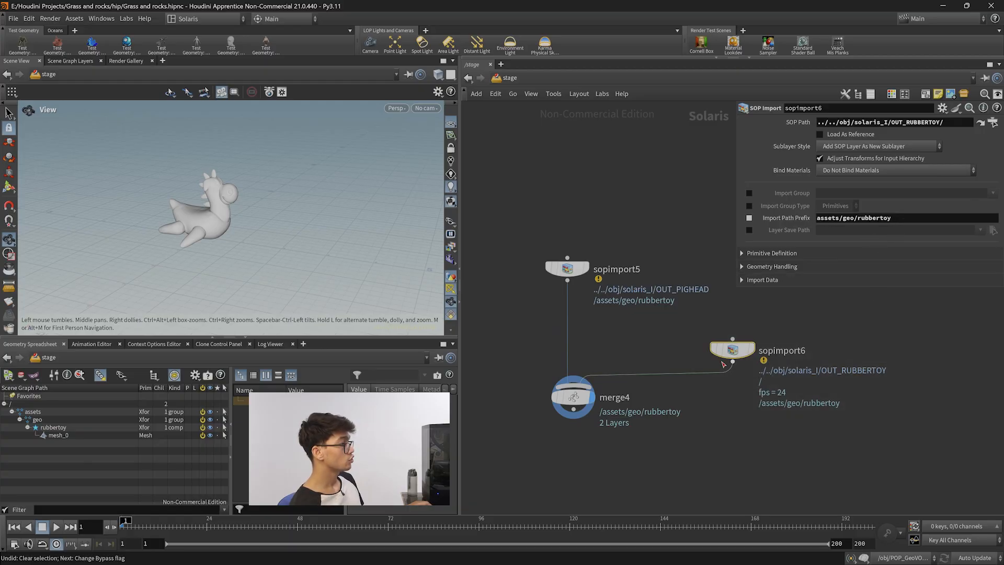
mouse_move(740, 352)
mouse_down()
mouse_move(596, 349)
mouse_move(576, 332)
mouse_up()
drag(574, 398, 568, 406)
drag(645, 457, 545, 382)
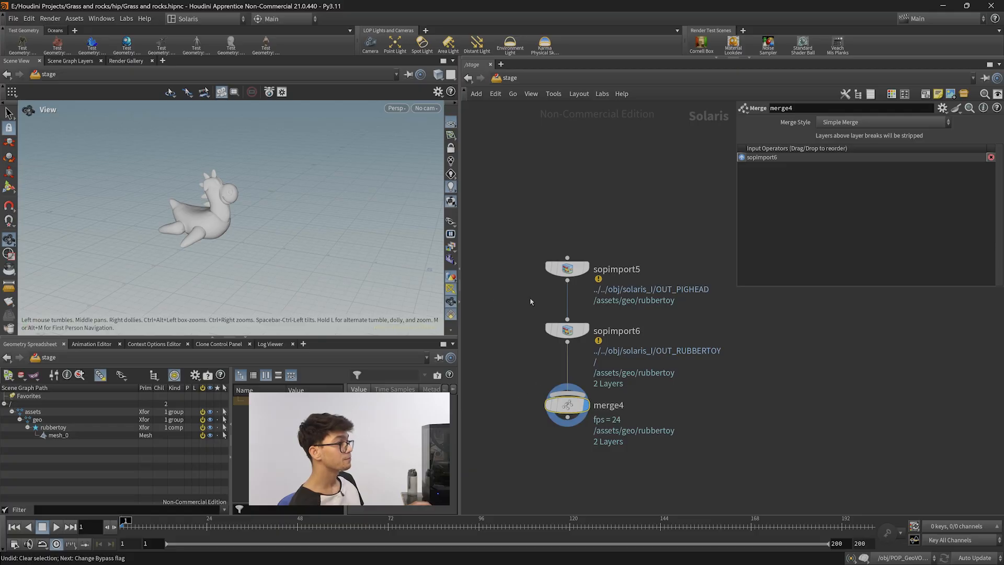
drag(544, 278, 567, 387)
key(y)
Reconnect sopimport5 and sopimport6 as separate inputs of merge4, in that order.
drag(640, 290, 620, 314)
drag(680, 338, 538, 328)
drag(567, 276, 632, 286)
drag(537, 329, 675, 331)
drag(628, 285, 590, 285)
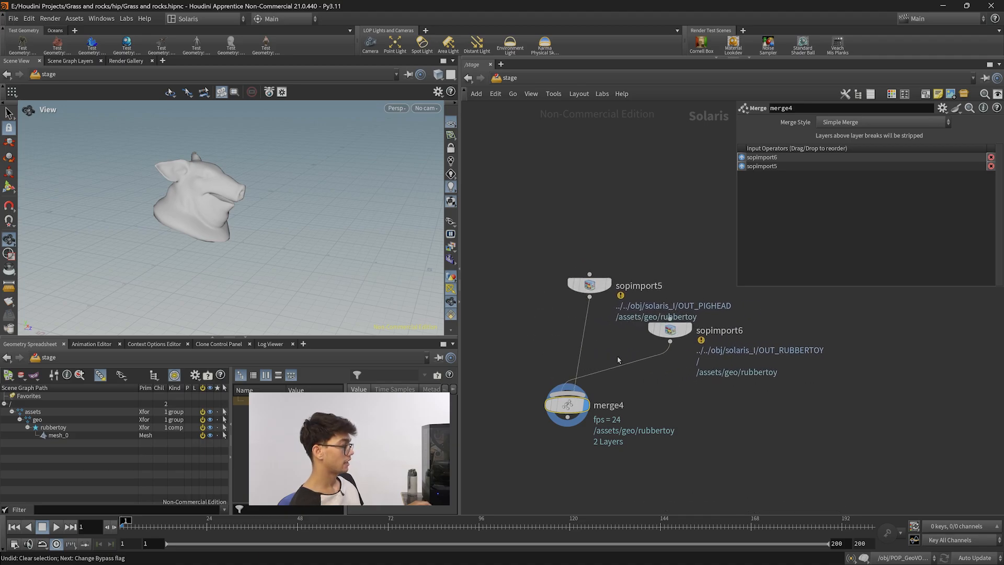
drag(646, 384, 570, 335)
drag(590, 297, 568, 394)
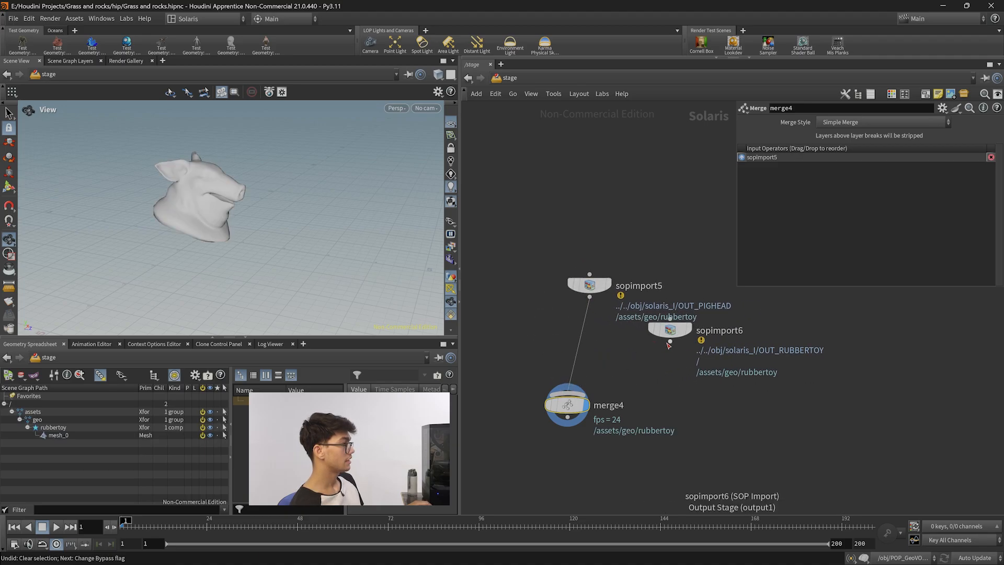
drag(670, 342, 571, 394)
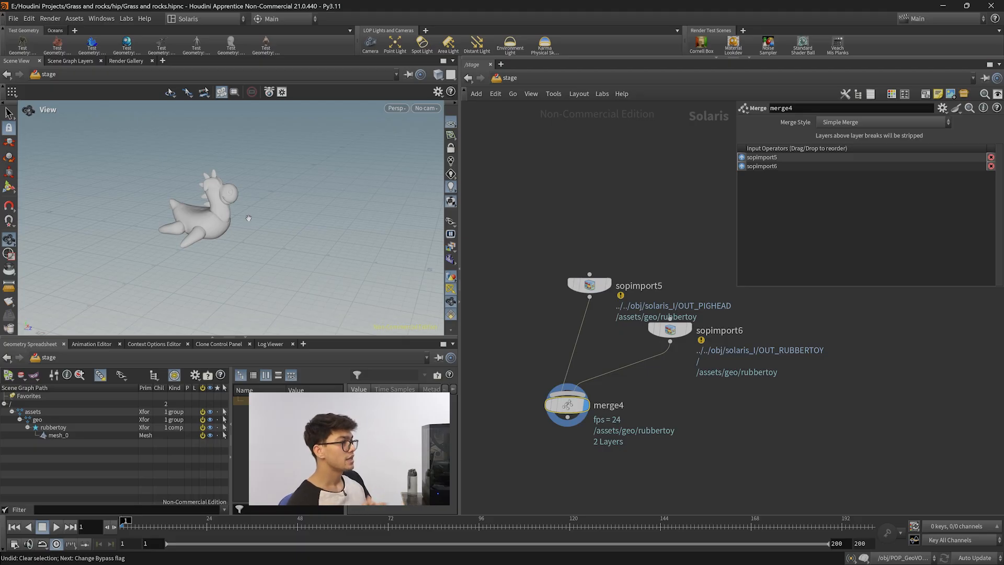
Reposition the sopimport5 and sopimport6 nodes above merge4 for a tidier layout.
drag(590, 285, 550, 277)
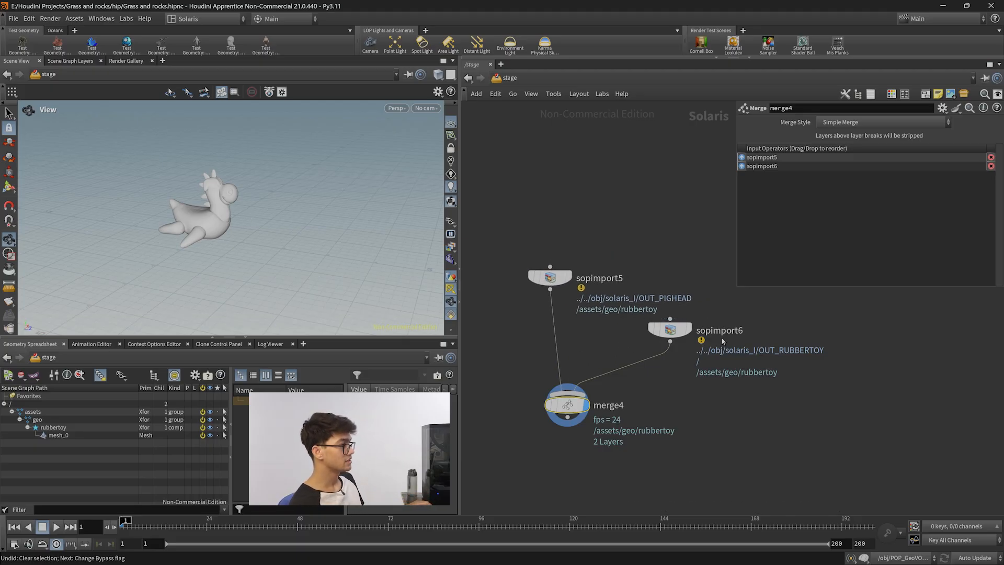
drag(675, 331, 697, 342)
drag(541, 279, 559, 299)
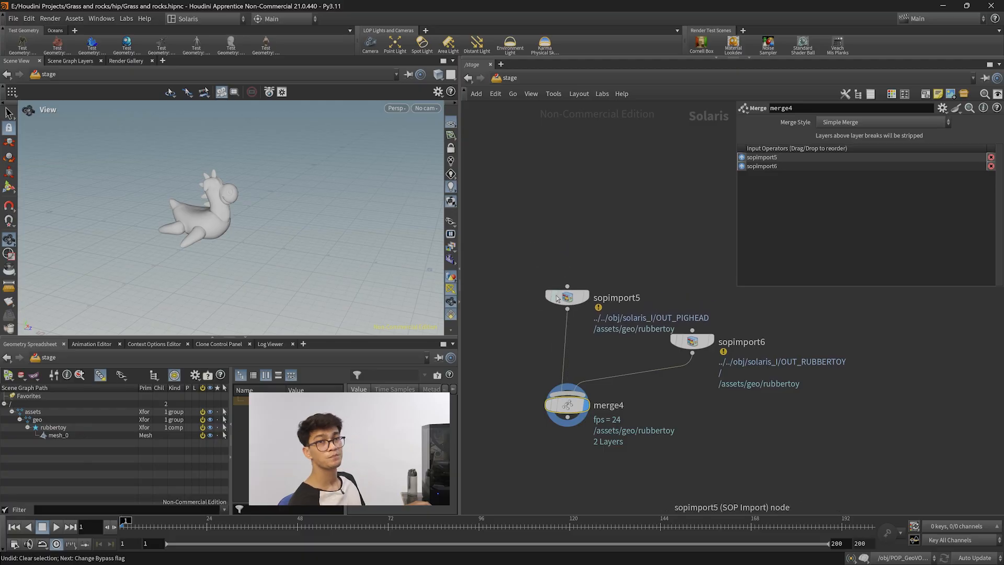
mouse_move(567, 298)
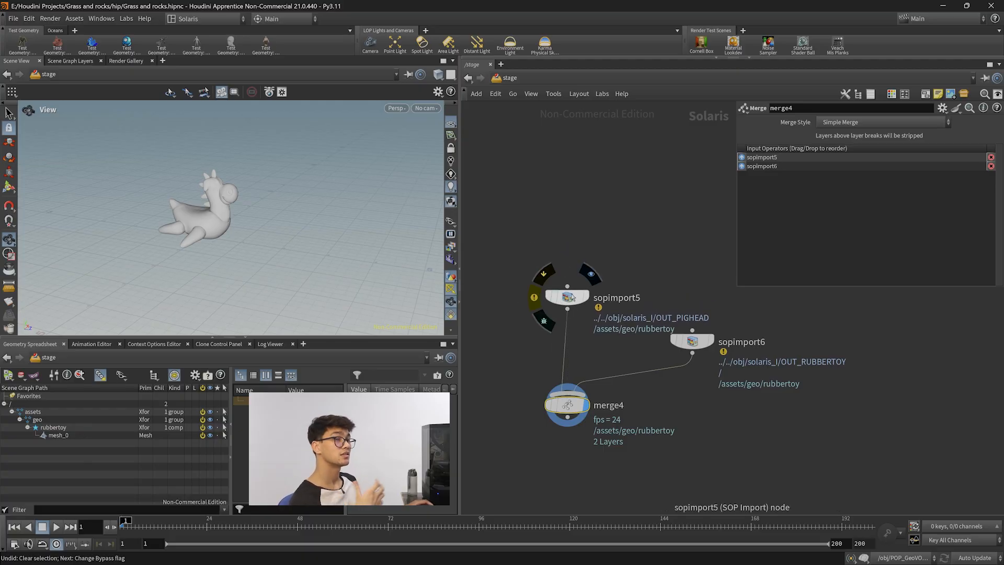
drag(571, 297, 565, 304)
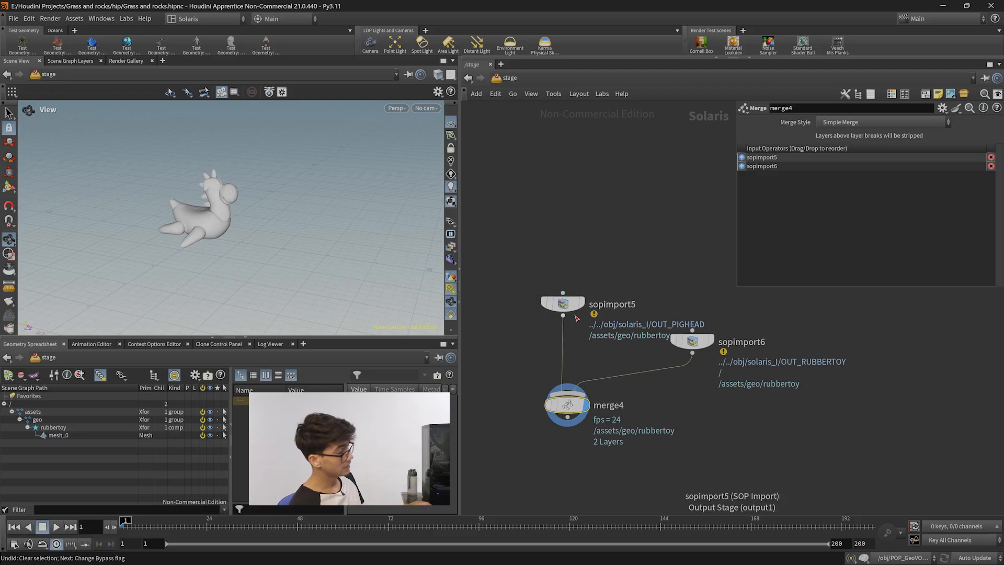
drag(563, 304, 567, 289)
drag(705, 350, 732, 349)
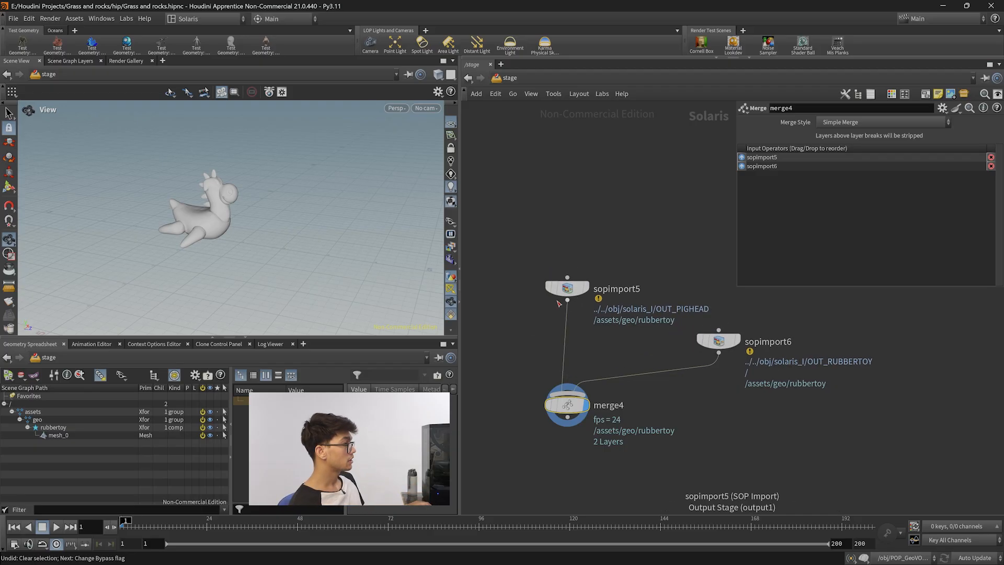
drag(570, 289, 562, 287)
Go inside solaris_I and remove the bypass from the name nodes, selecting name1.
key(n)
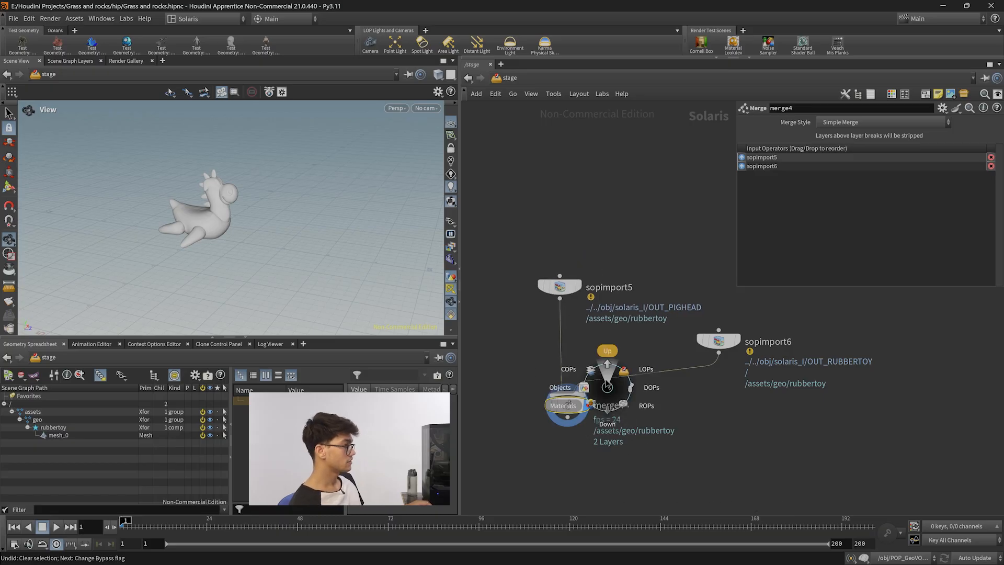
click(562, 389)
double_click(601, 381)
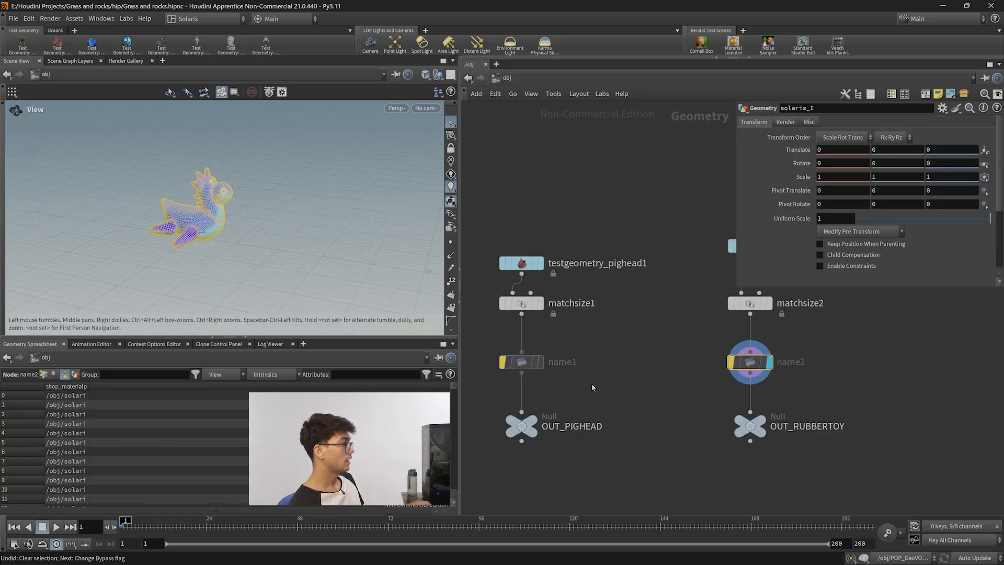
drag(647, 329, 787, 383)
key(b)
middle_drag(627, 431, 649, 433)
click(527, 361)
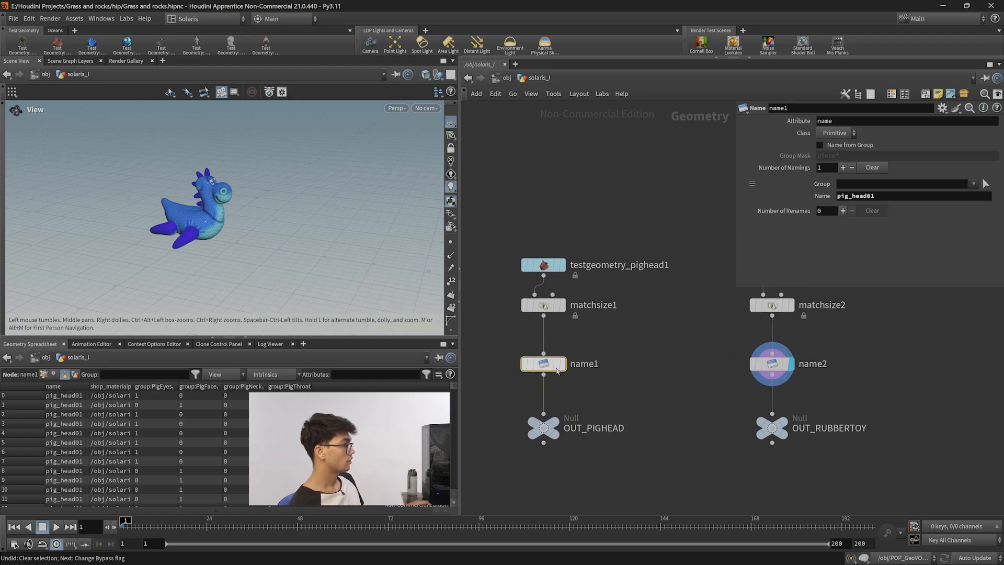
Return to the stage network and set the viewport's display colour scheme to Dark.
middle_drag(617, 390, 628, 384)
key(n)
click(675, 382)
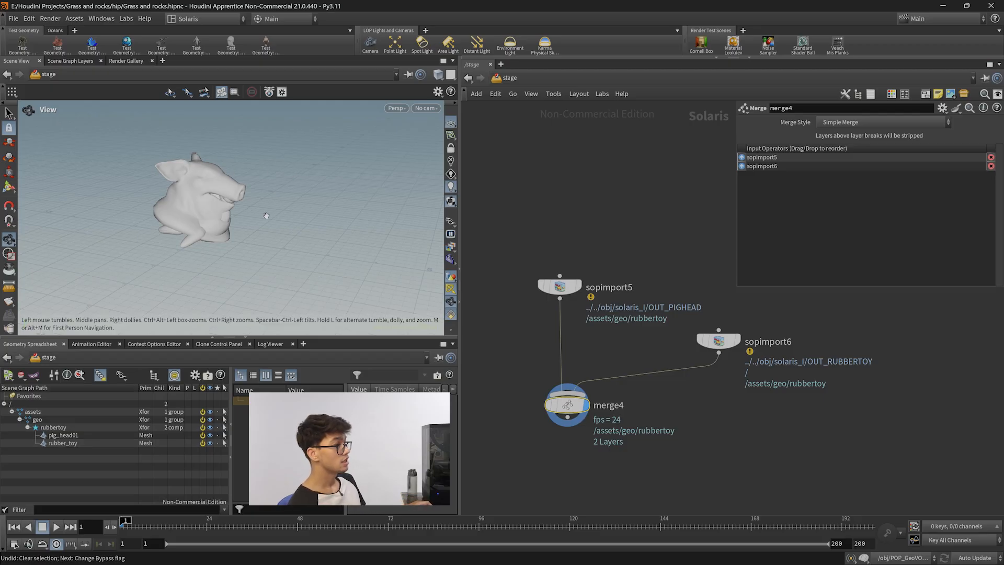
key(d)
click(288, 135)
click(129, 151)
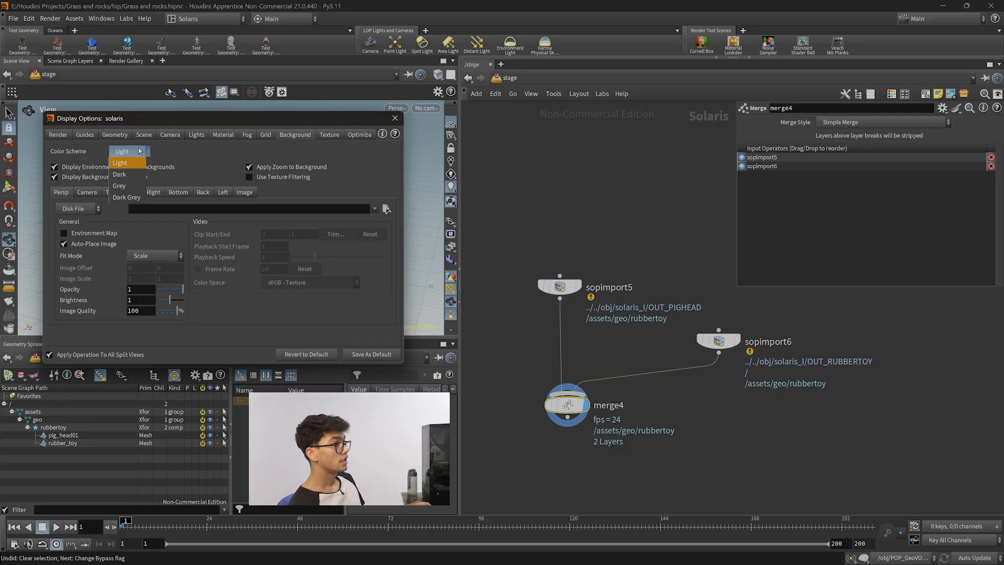
click(138, 181)
click(394, 118)
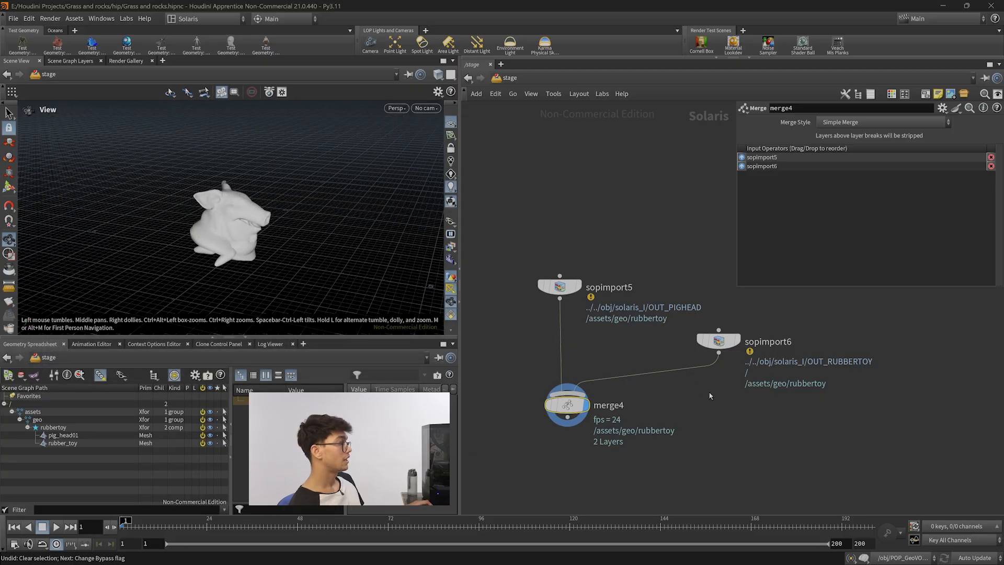
Go back inside solaris_I and add a sticky note reading 'name attribute'.
scroll(721, 409, down, 2)
key(n)
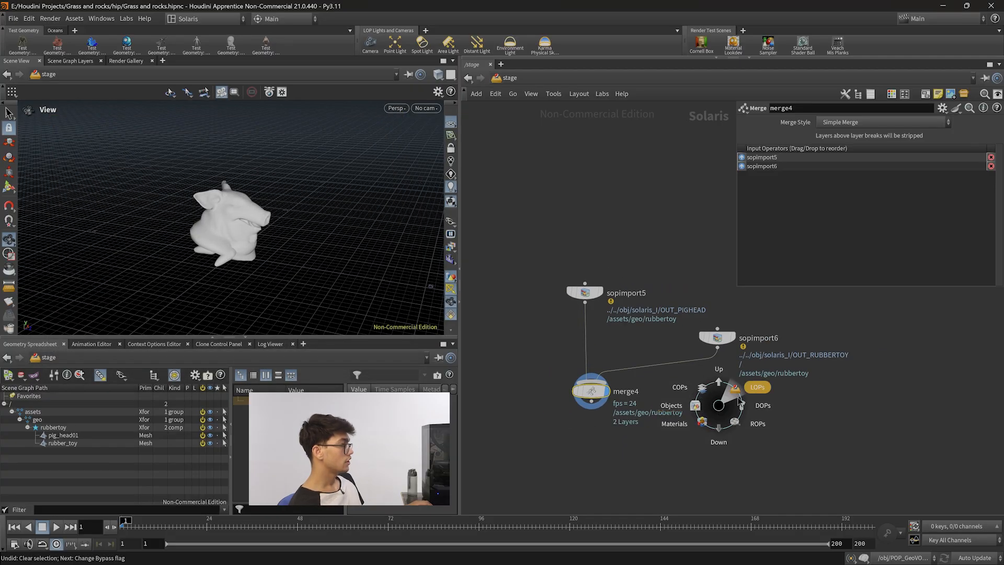
click(683, 404)
key(i)
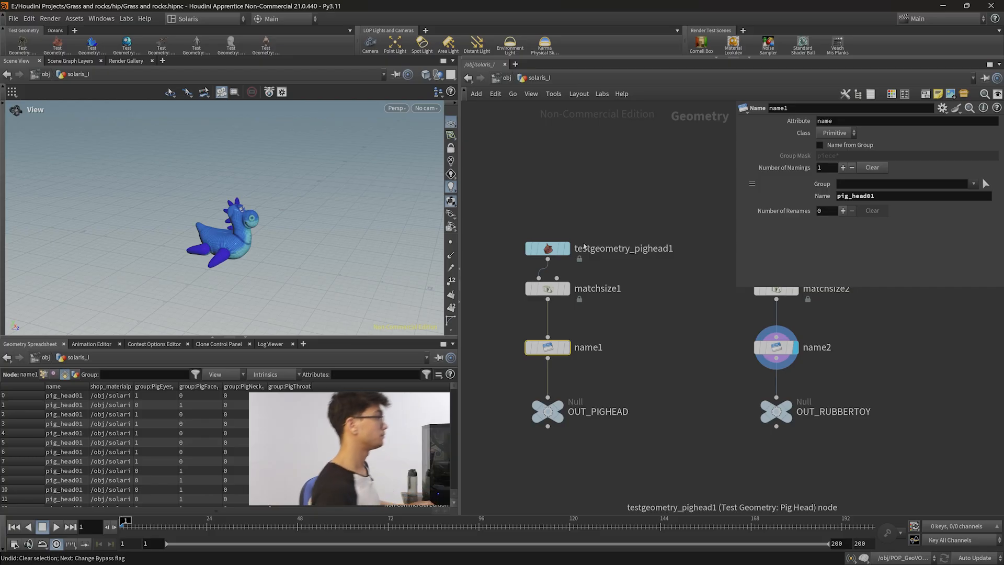
click(939, 94)
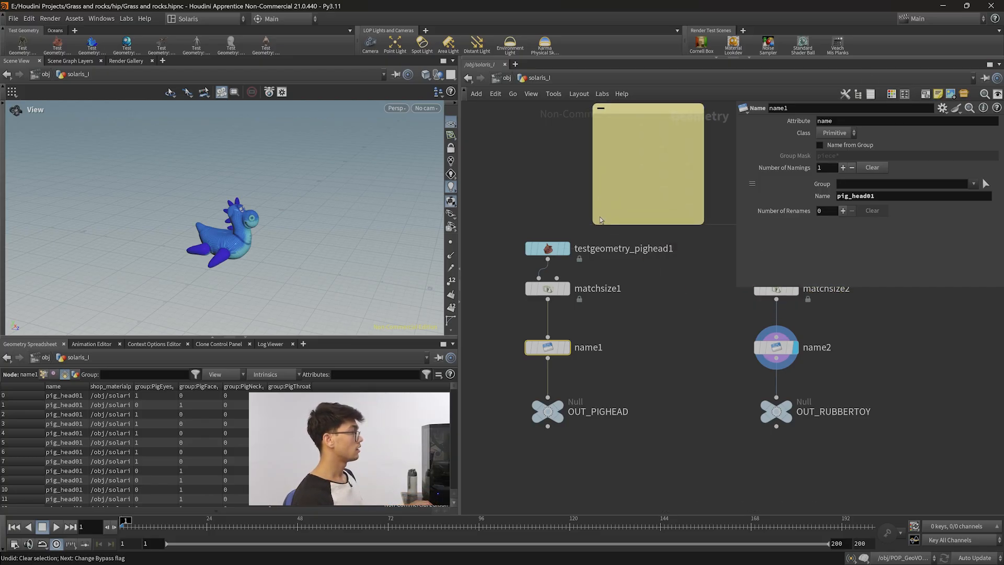
click(624, 171)
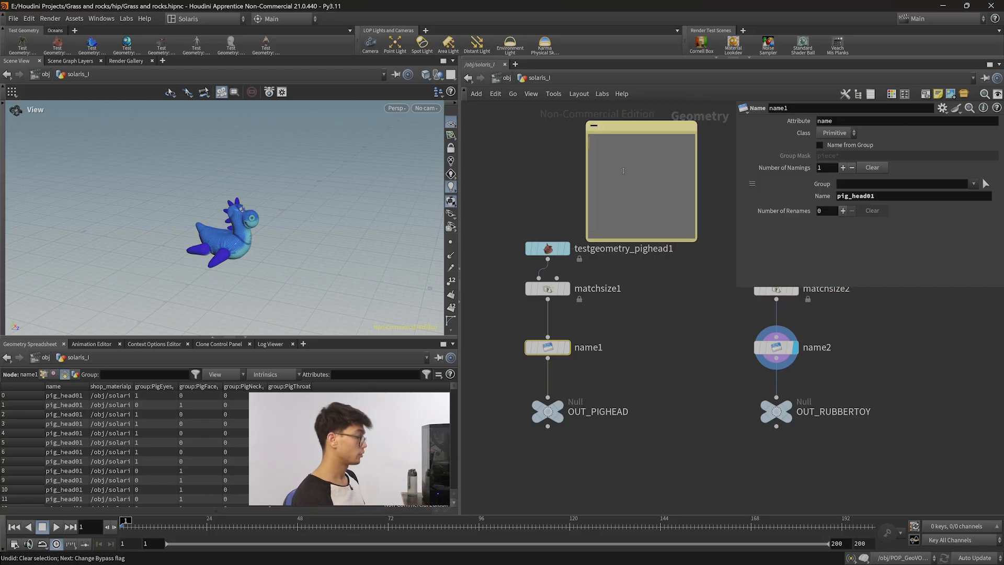
text(name attribute)
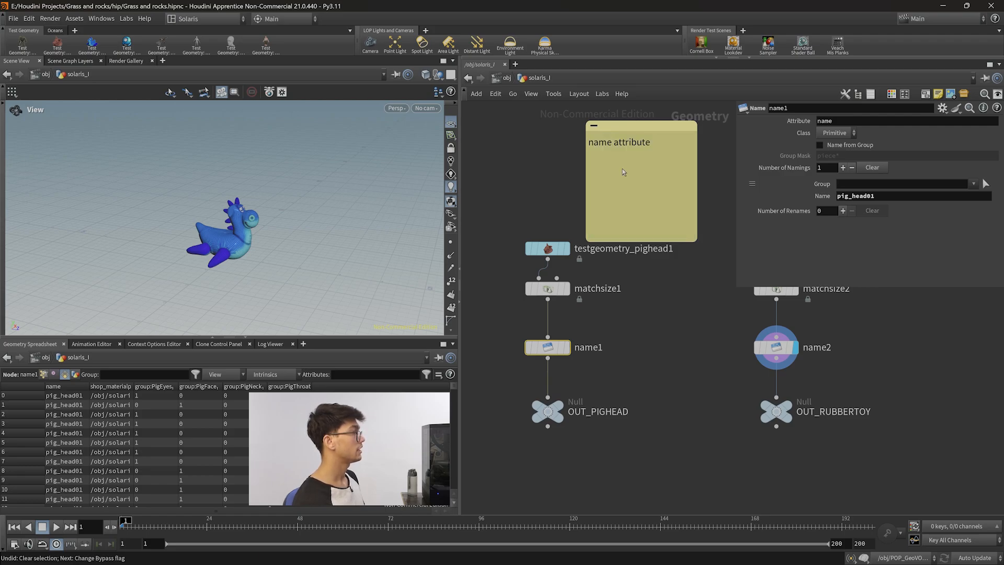
key(Return)
Continue the note with 'path attribute' and 'these two works only if they are on the prmitive class.'.
text(Papath attribute)
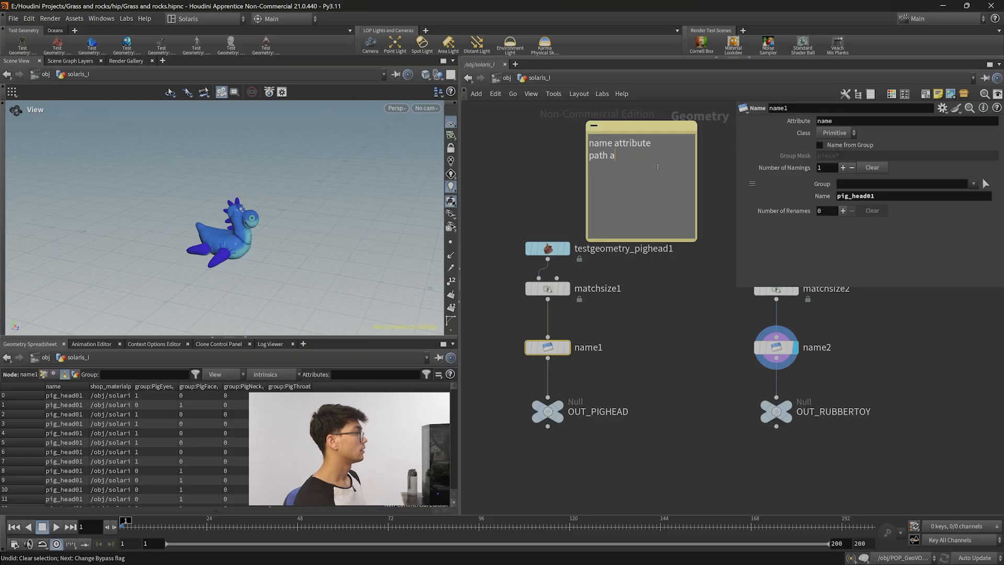
text(bute)
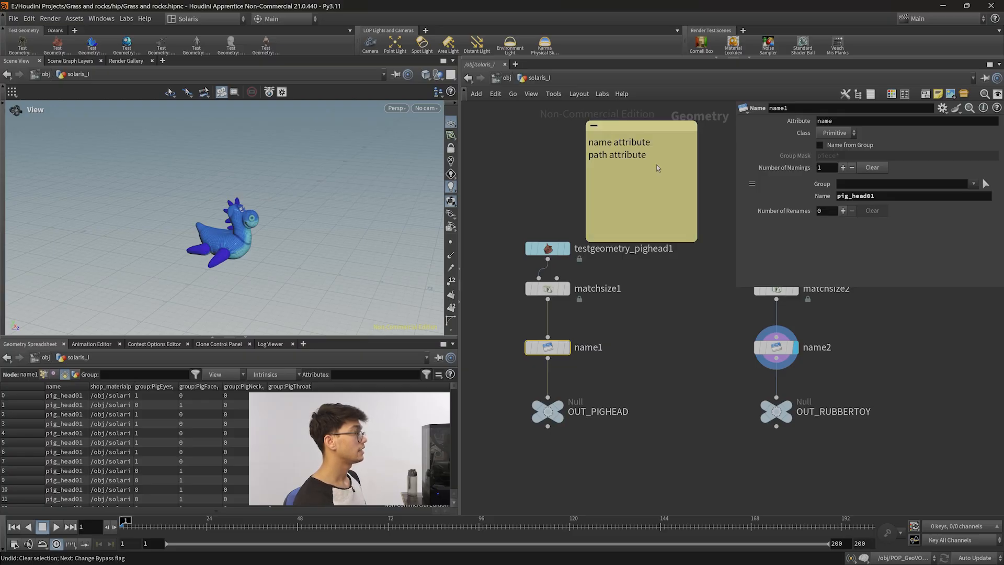
text(these two w)
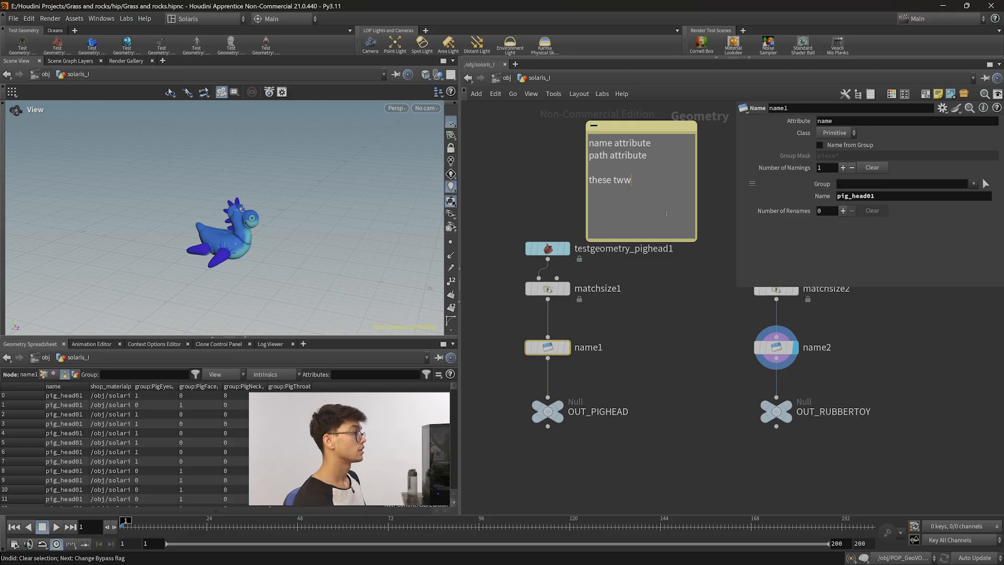
text(orks only if they are on the prmitibe)
key(BackSpace)
key(BackSpace)
text(ve alss.)
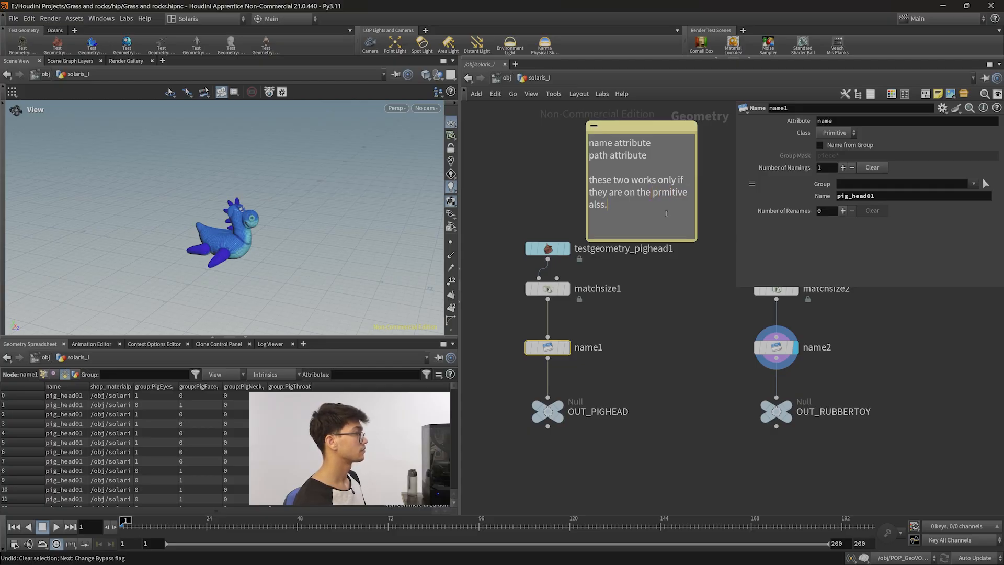
key(BackSpace)
key(BackSpace)
key(BackSpace)
key(BackSpace)
key(BackSpace)
text(class.)
Reposition the sticky note above the pig head branch and shorten its height.
click(662, 244)
drag(655, 225, 650, 220)
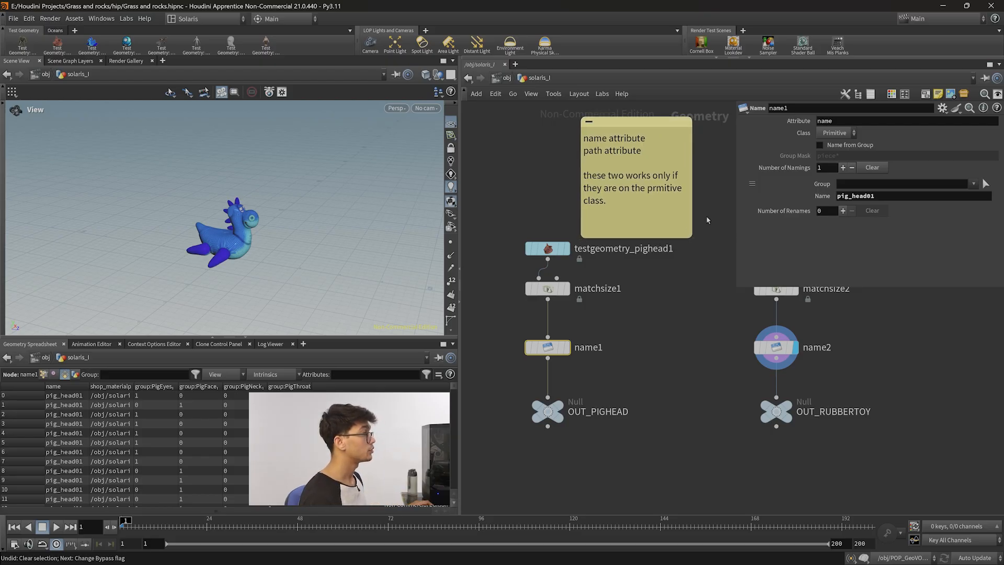
middle_drag(669, 373, 659, 394)
drag(617, 152, 605, 140)
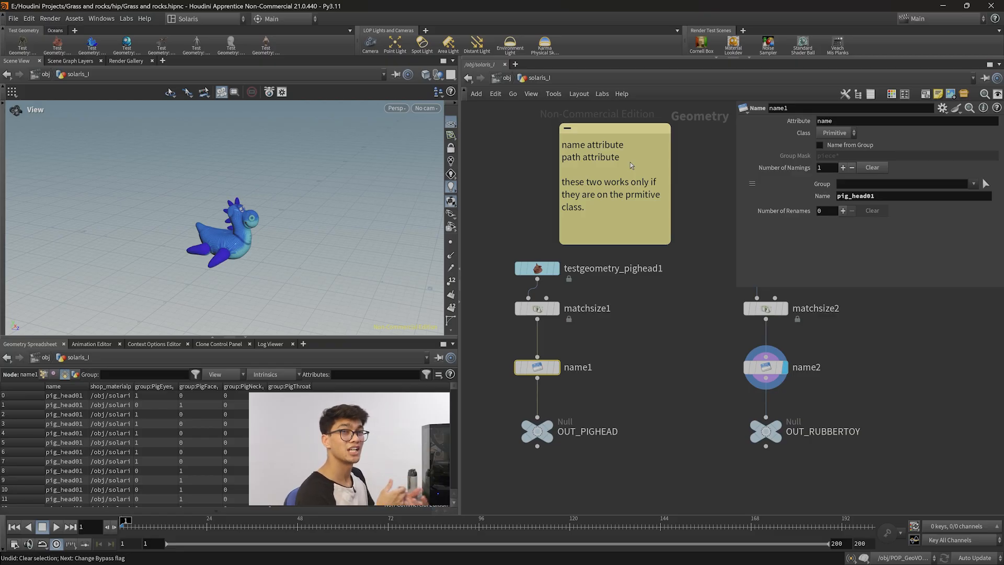
click(940, 340)
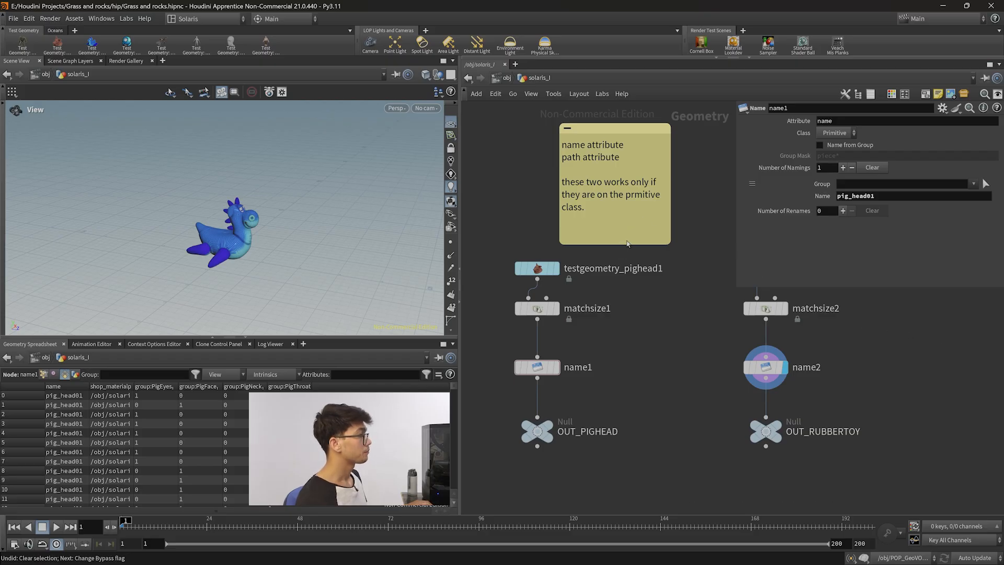
drag(627, 245, 626, 226)
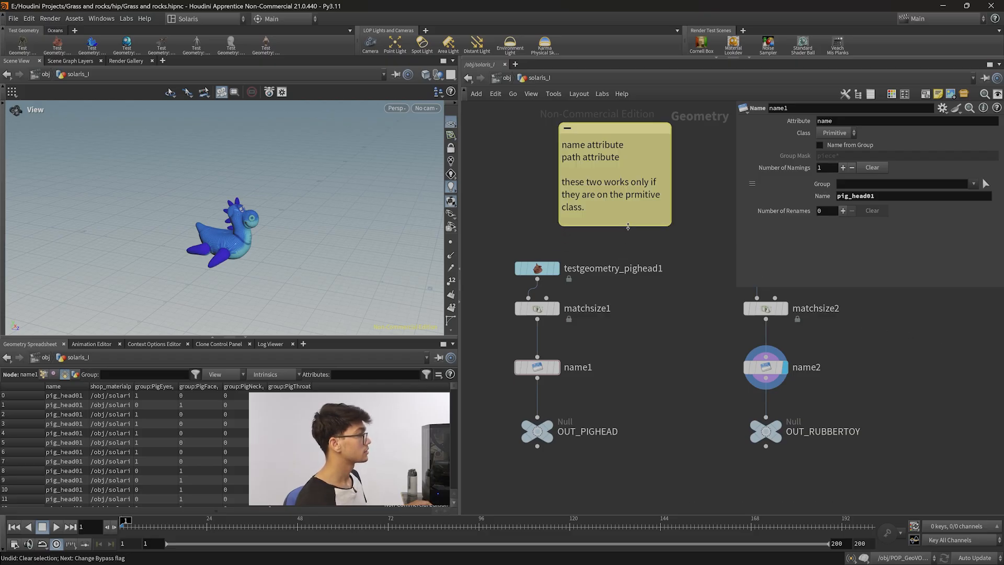
click(701, 168)
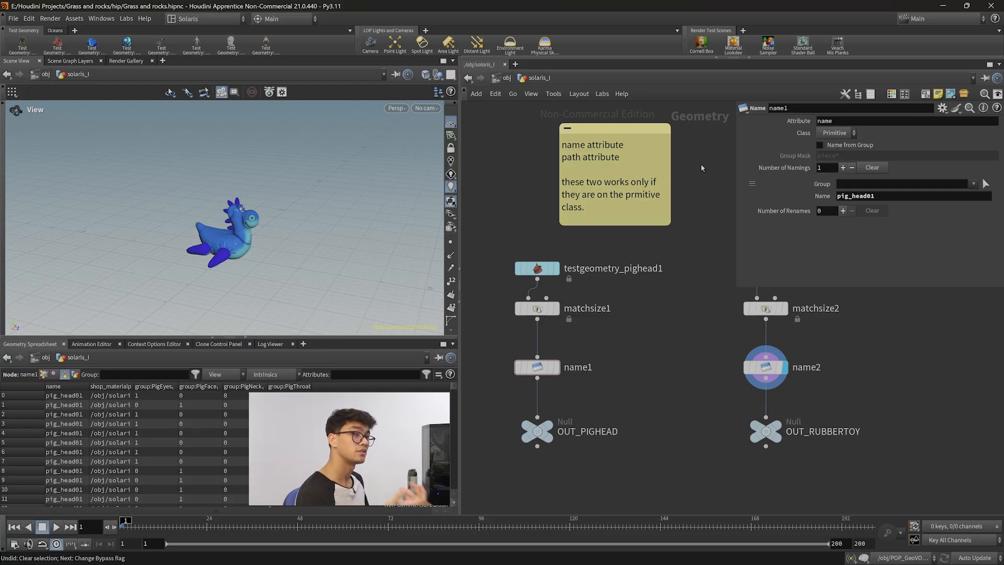
scroll(227, 247, up, 5)
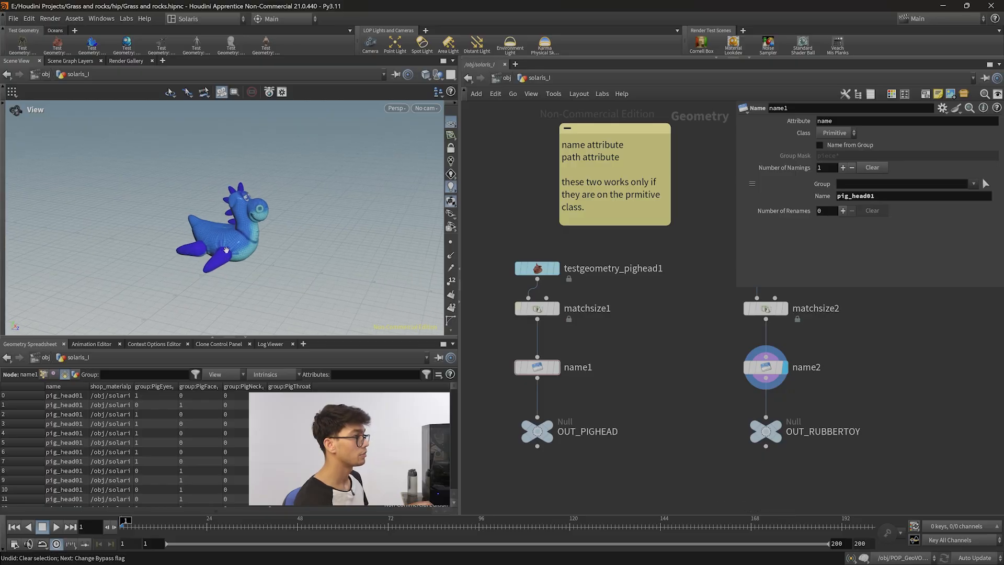
scroll(226, 248, up, 3)
scroll(222, 262, down, 4)
scroll(207, 273, up, 3)
scroll(224, 293, down, 3)
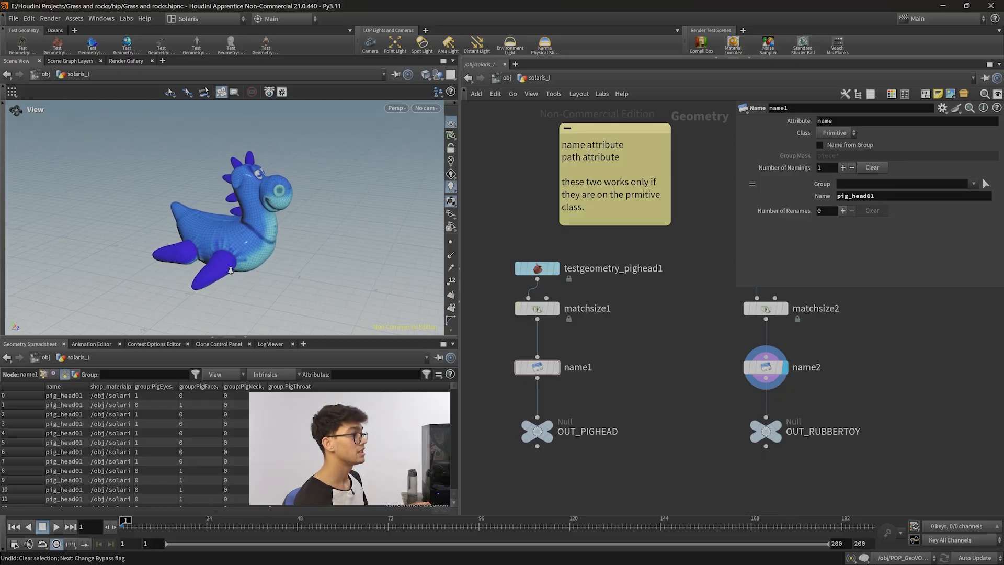
Set the name2 node's attribute to path.
middle_drag(659, 360, 658, 364)
mouse_move(628, 206)
mouse_down()
mouse_move(636, 215)
mouse_move(628, 213)
mouse_up()
middle_drag(703, 377, 627, 401)
middle_drag(834, 400, 752, 368)
drag(716, 477, 591, 231)
click(642, 366)
double_click(825, 121)
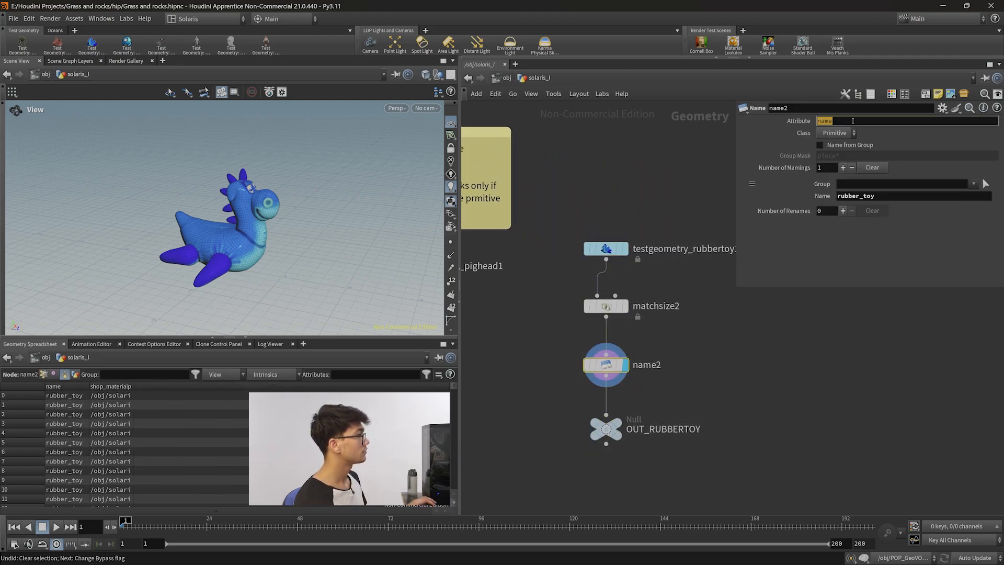
text(path)
key(Return)
Duplicate the sticky note and place the copy above the rubber toy branch.
mouse_move(595, 475)
middle_down()
mouse_move(636, 480)
mouse_move(604, 470)
middle_up()
double_click(899, 197)
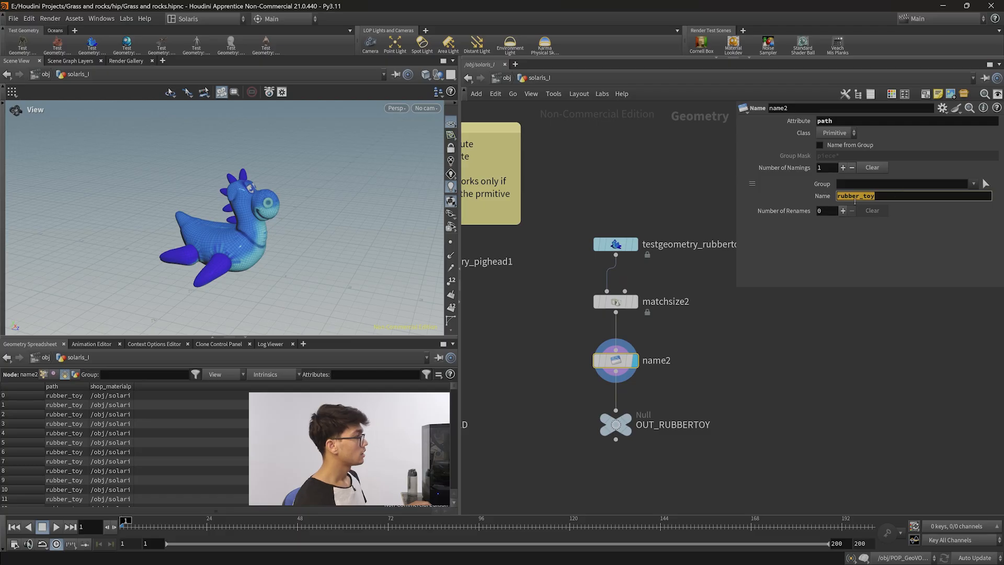
click(836, 123)
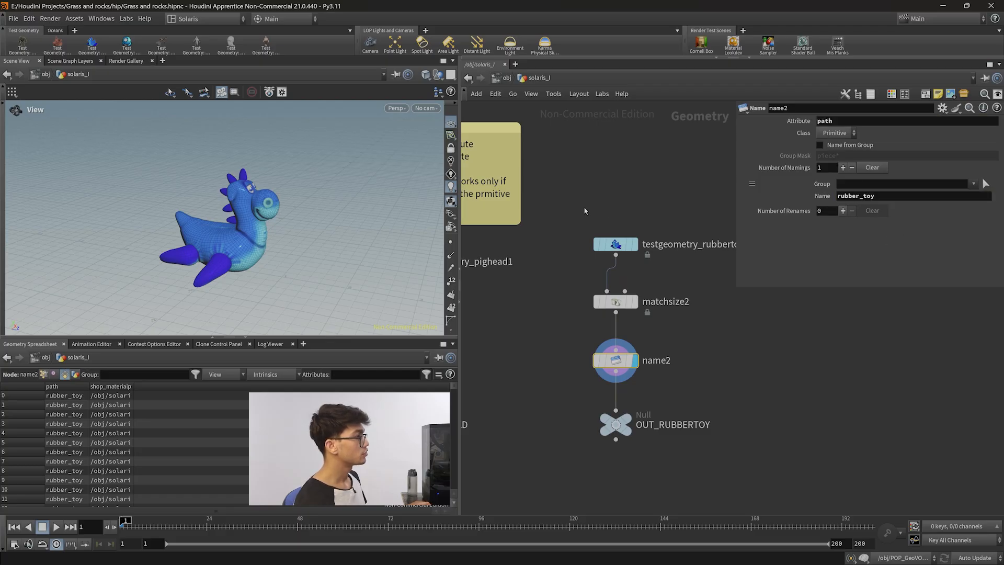
middle_drag(529, 148, 579, 224)
alt+drag(533, 206, 680, 206)
Replace the copied note's text with 'this path and name attribute expects two kind of data, first a string and second a path itself.'.
double_click(682, 219)
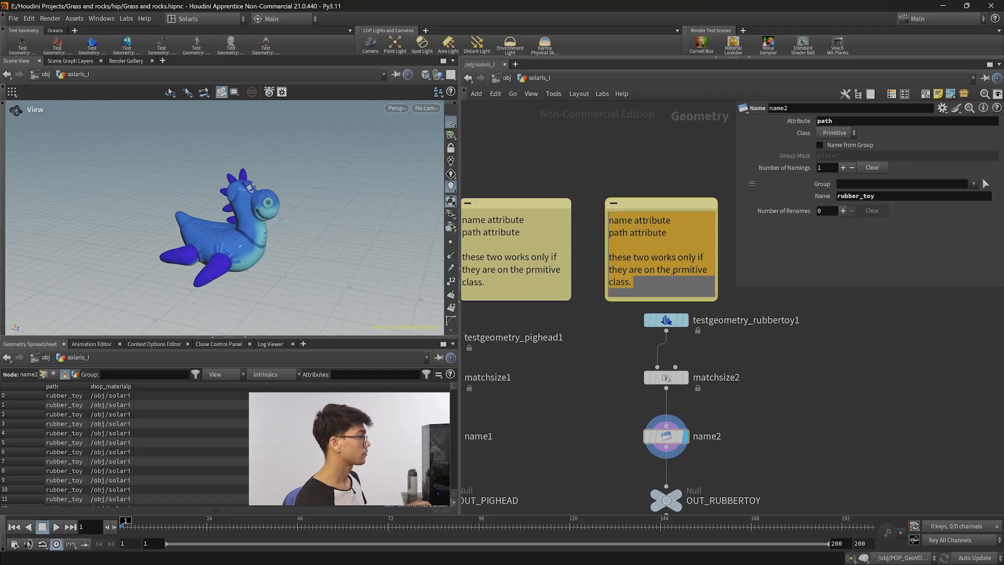
key(BackSpace)
text(this path and name attr)
text(ibute expects)
text( two kindof)
text(od a)
text( dat)
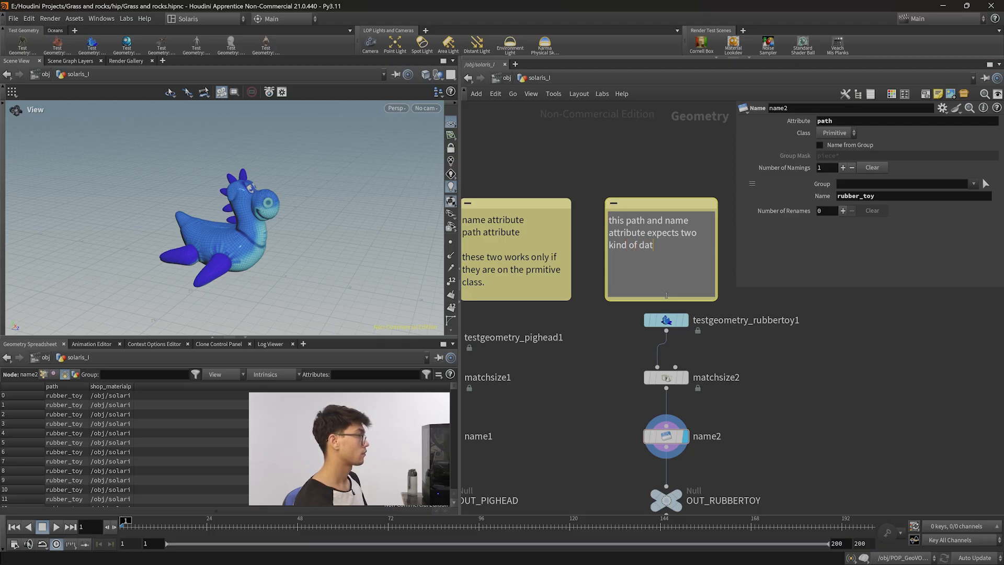
text(a, first a s)
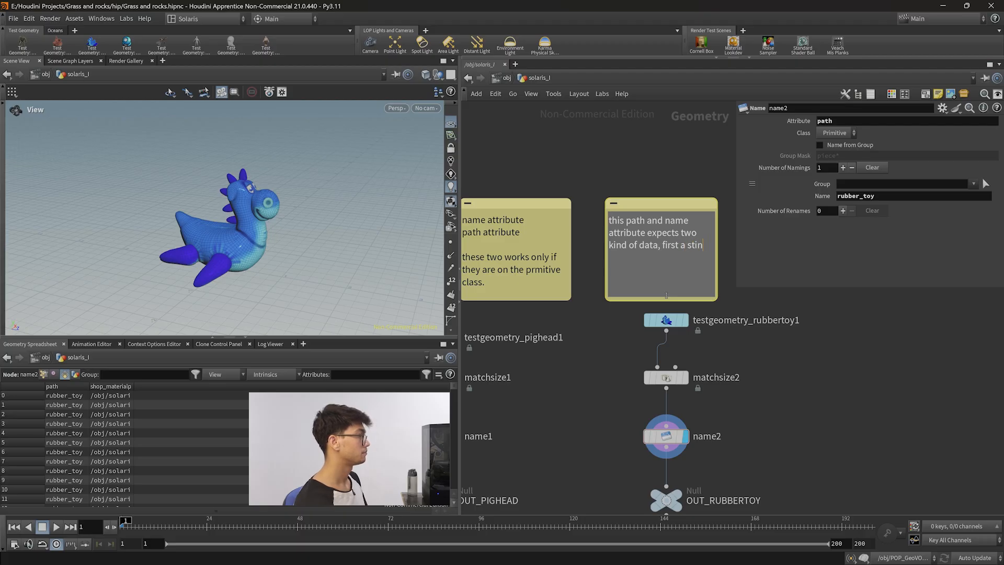
text(tring. and)
key(BackSpace)
key(BackSpace)
key(BackSpace)
key(BackSpace)
text(and second a path)
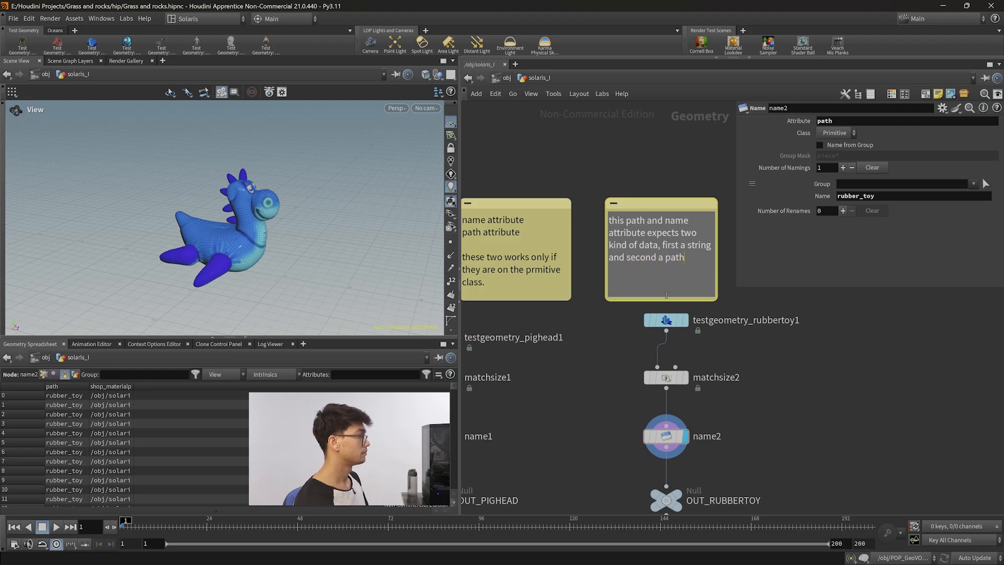
text( tiself)
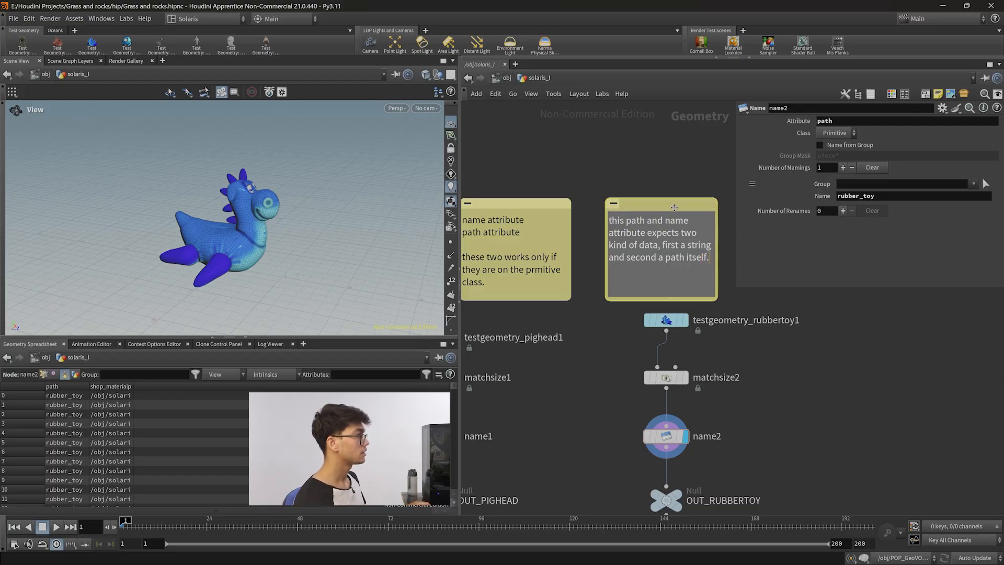
Move and widen the second note, then append 'path starts with /assets/geo/environments/'.
drag(662, 203, 633, 192)
drag(690, 258, 735, 259)
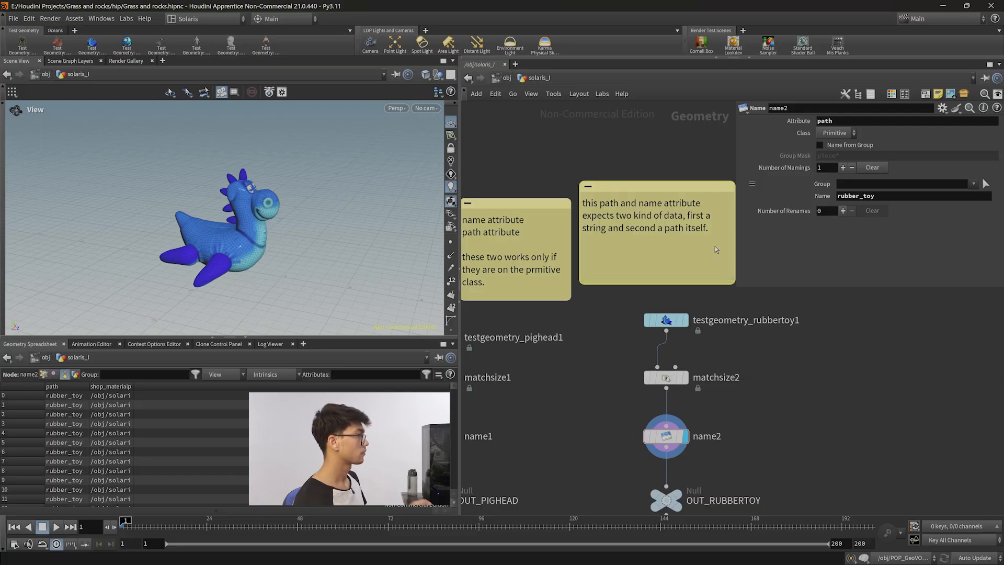
click(714, 245)
text(path starts with)
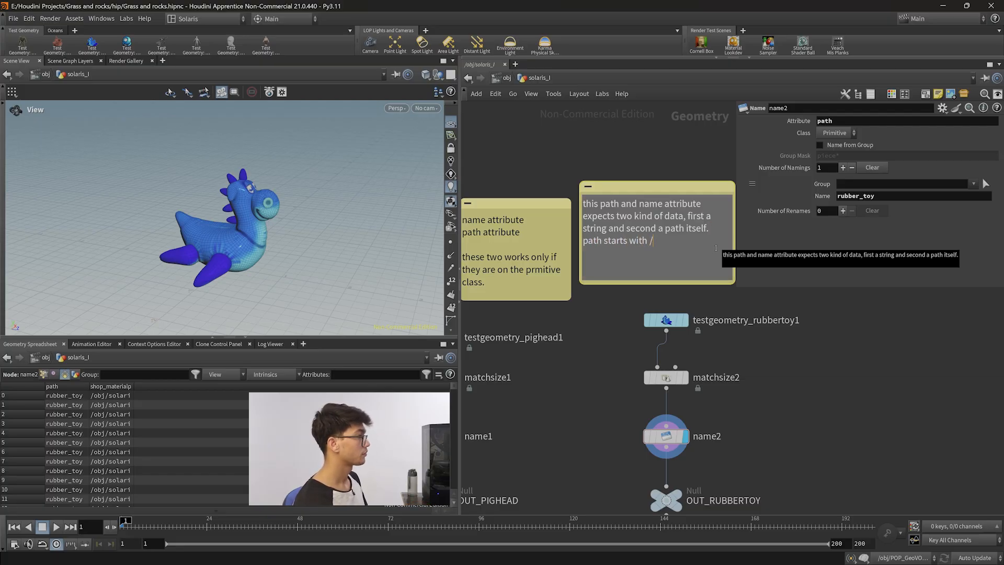
text( /assets/geo/env)
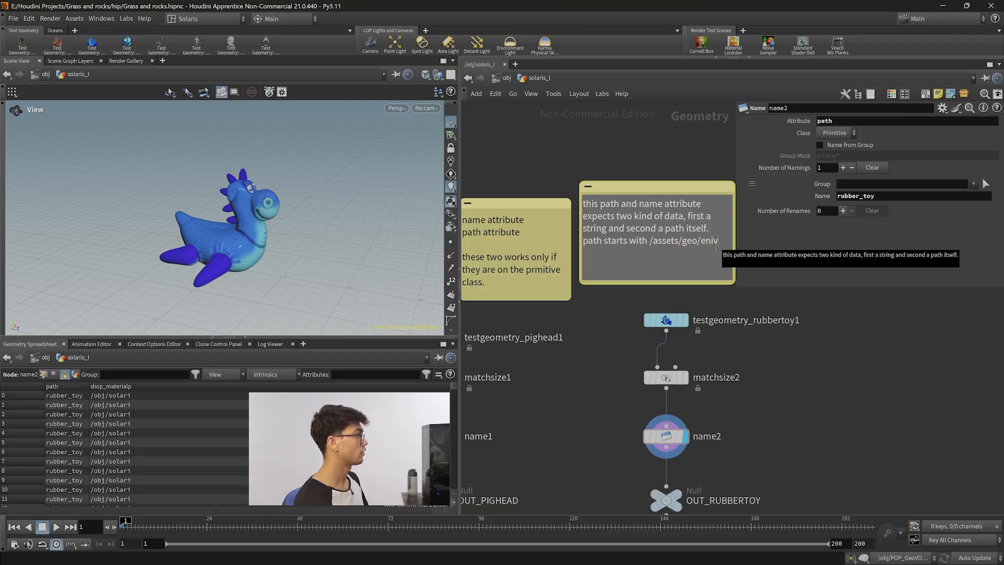
text(ironments/)
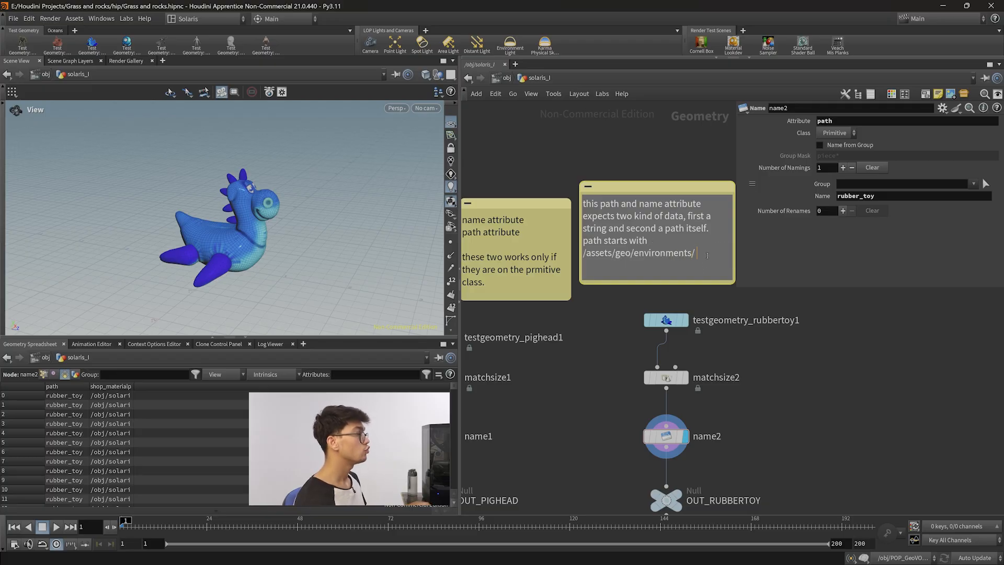
Align the second sticky note level with the first one.
drag(707, 255, 577, 254)
click(809, 300)
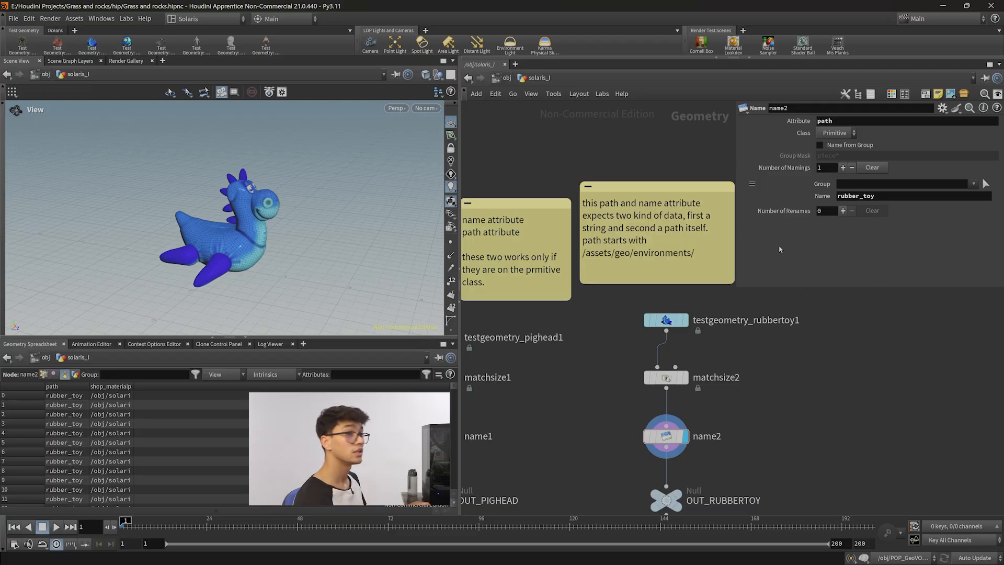
drag(709, 185, 708, 202)
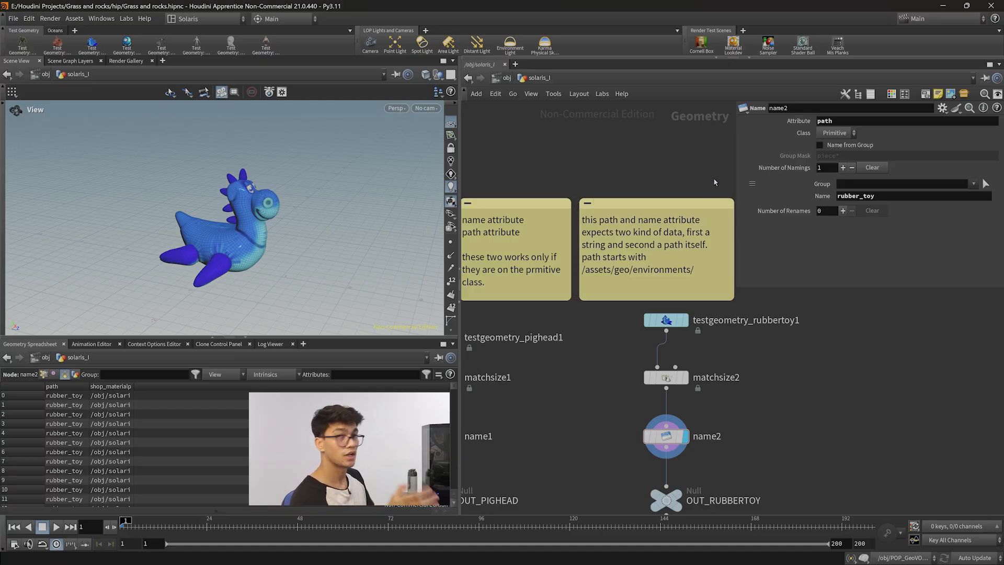
middle_drag(757, 480, 662, 418)
scroll(662, 417, down, 2)
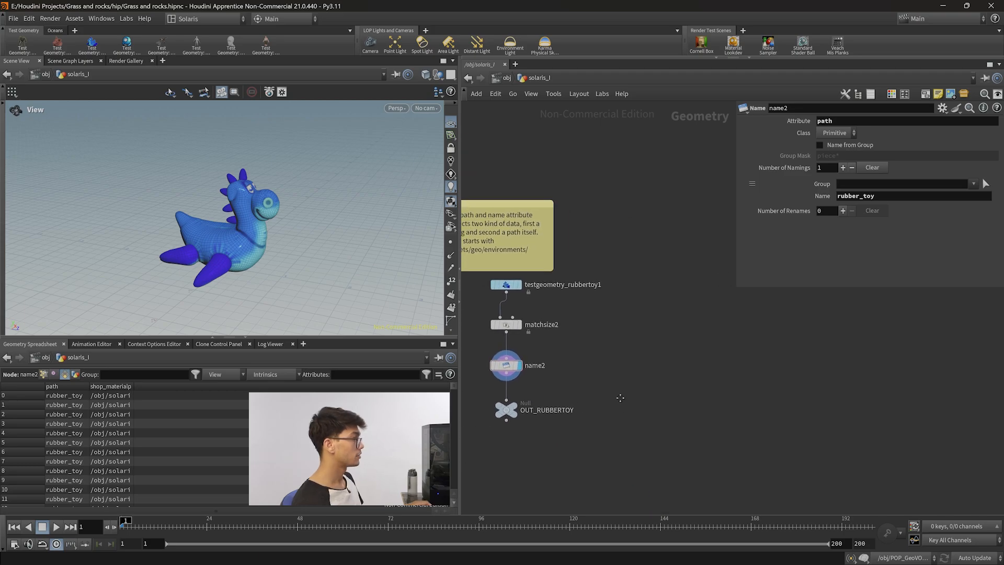
Duplicate the rubber toy test geometry and match size nodes into a new branch beside the original.
key(Tab)
drag(586, 356, 679, 312)
key(Tab)
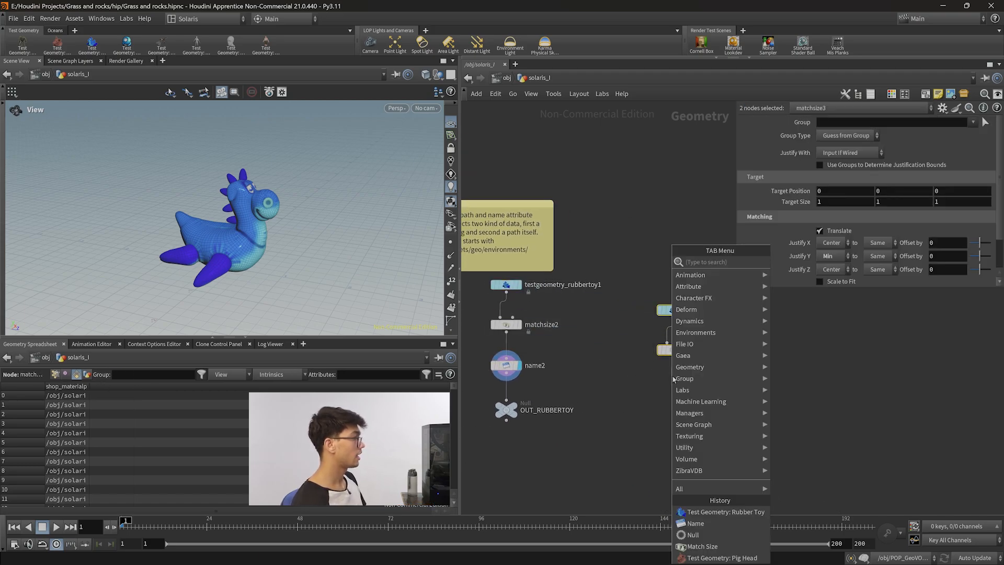
key(Escape)
click(677, 371)
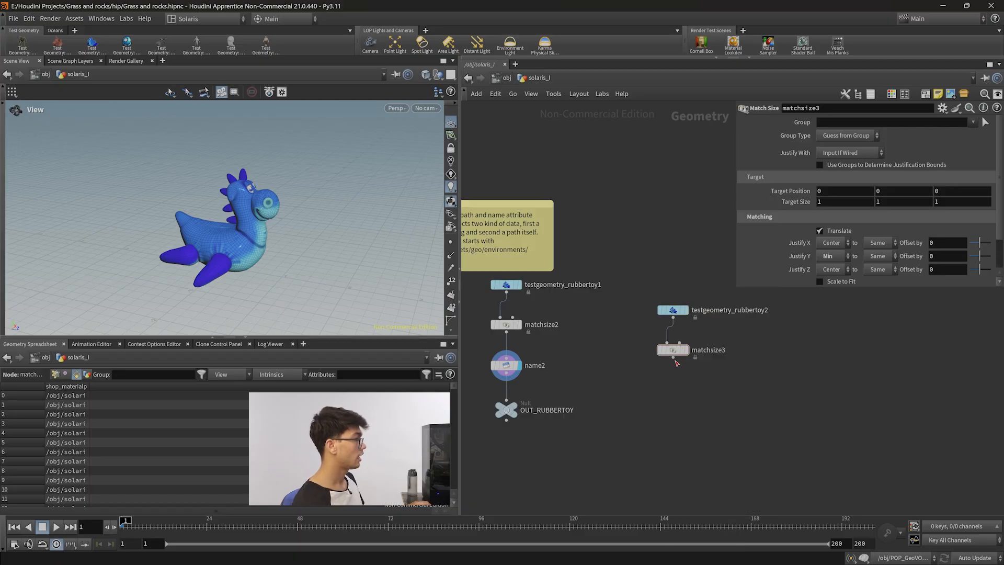
Add a Name node below the copied match size node and set its attribute to path.
key(Tab)
text(name)
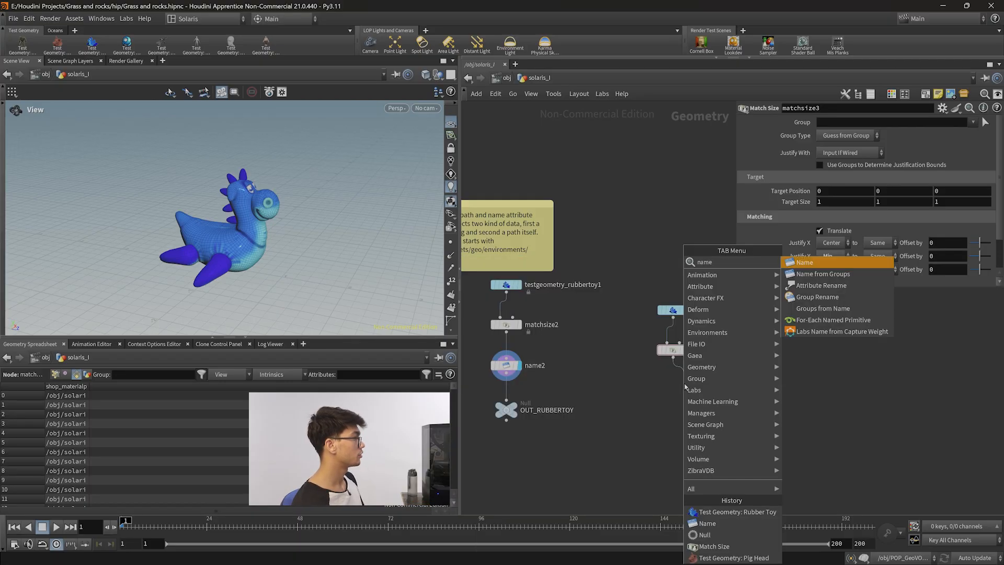
key(Return)
drag(685, 387, 674, 387)
drag(705, 420, 644, 376)
key(r)
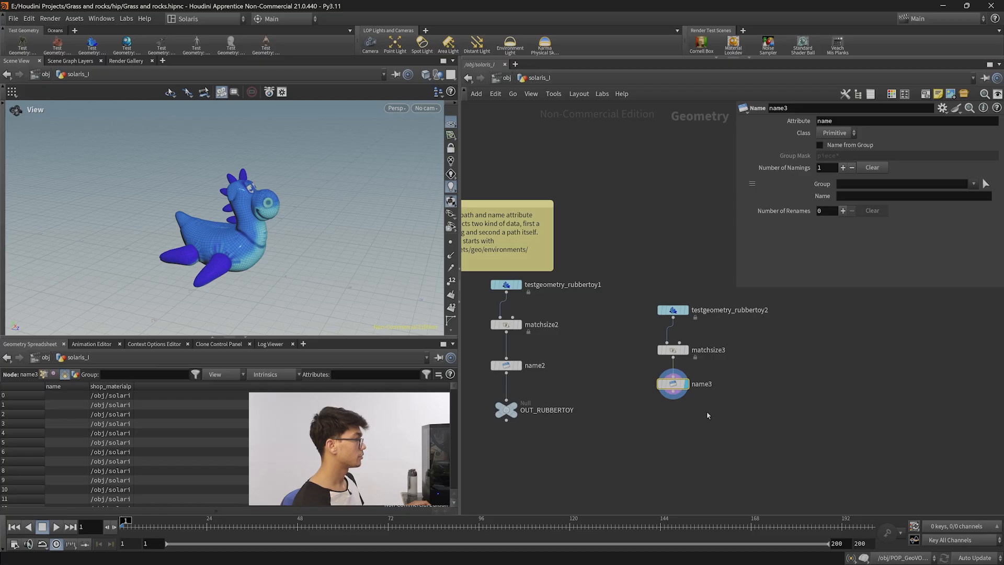
scroll(706, 413, up, 3)
click(844, 120)
text(path)
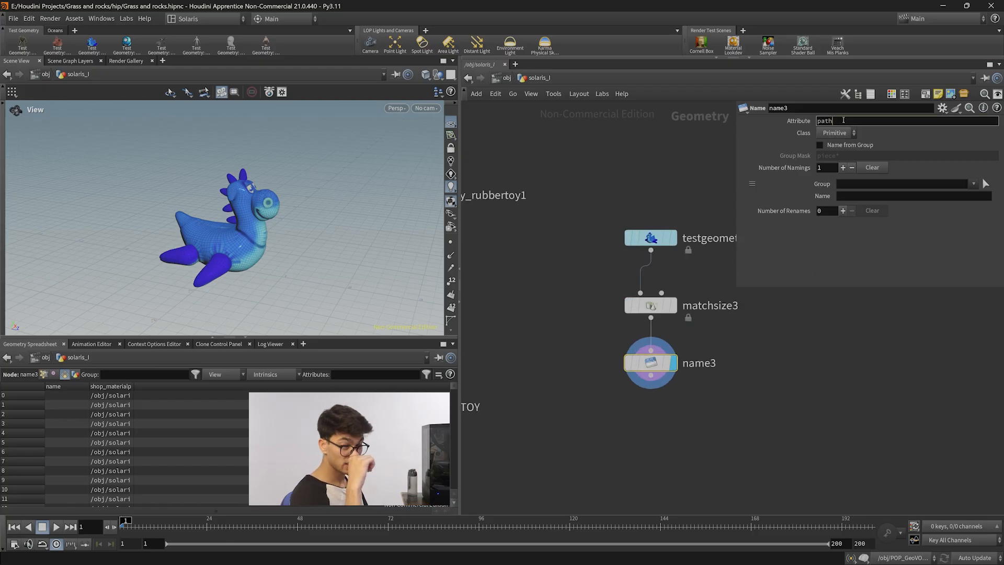
Duplicate the test geometry, match size and Name branch into a third branch to the side.
click(764, 394)
middle_drag(765, 394, 731, 403)
scroll(717, 427, down, 1)
drag(717, 428, 590, 256)
scroll(745, 342, down, 2)
middle_drag(771, 372, 702, 376)
alt+drag(599, 304, 725, 304)
middle_drag(717, 383, 676, 390)
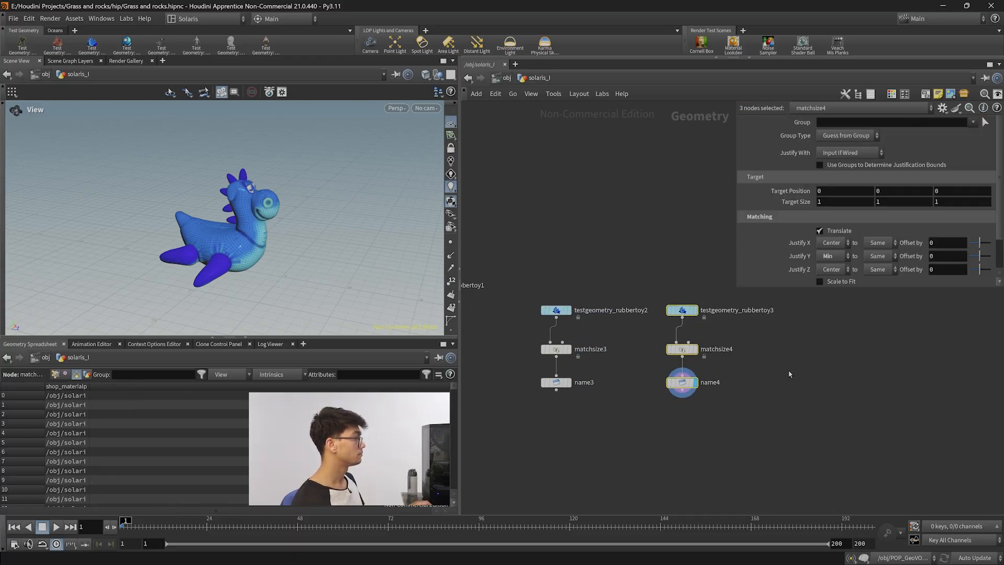
click(676, 390)
Set the third branch's Name node attribute to name.
click(843, 121)
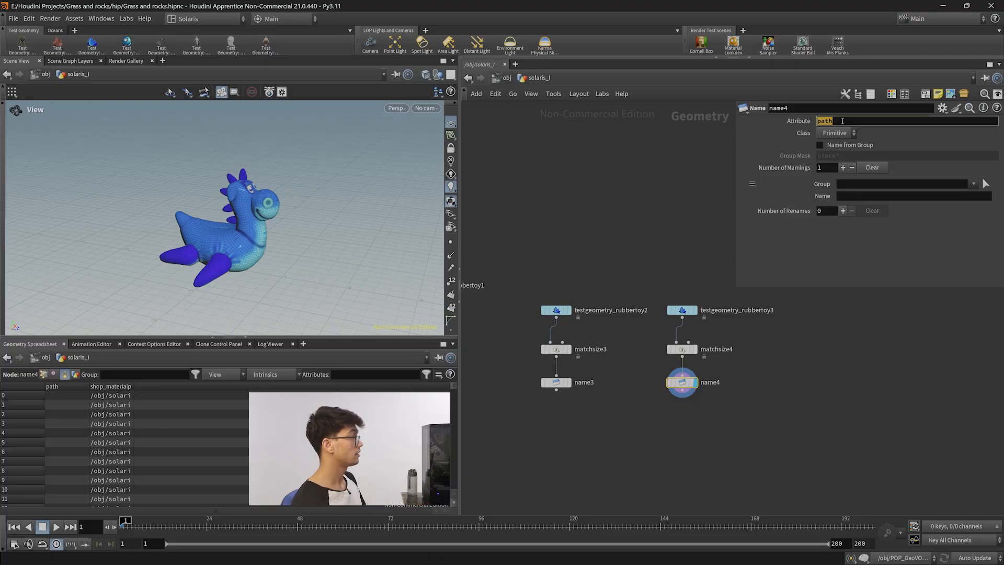
click(597, 383)
double_click(827, 122)
drag(755, 417, 680, 381)
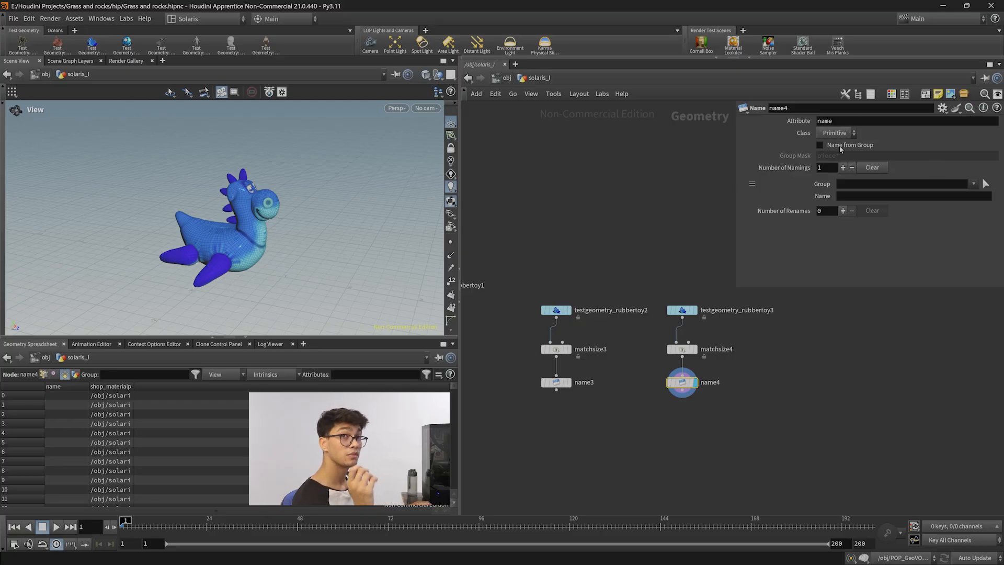
Add a Null below the path Name node and rename it OUT_path.
key(Tab)
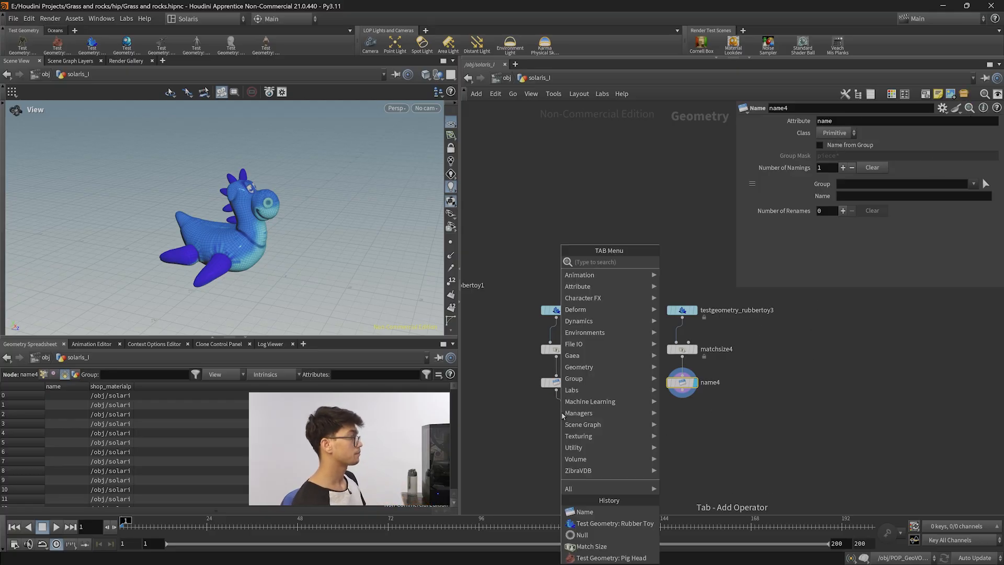
text(null)
key(Return)
click(562, 416)
key(F2)
text(OUT_)
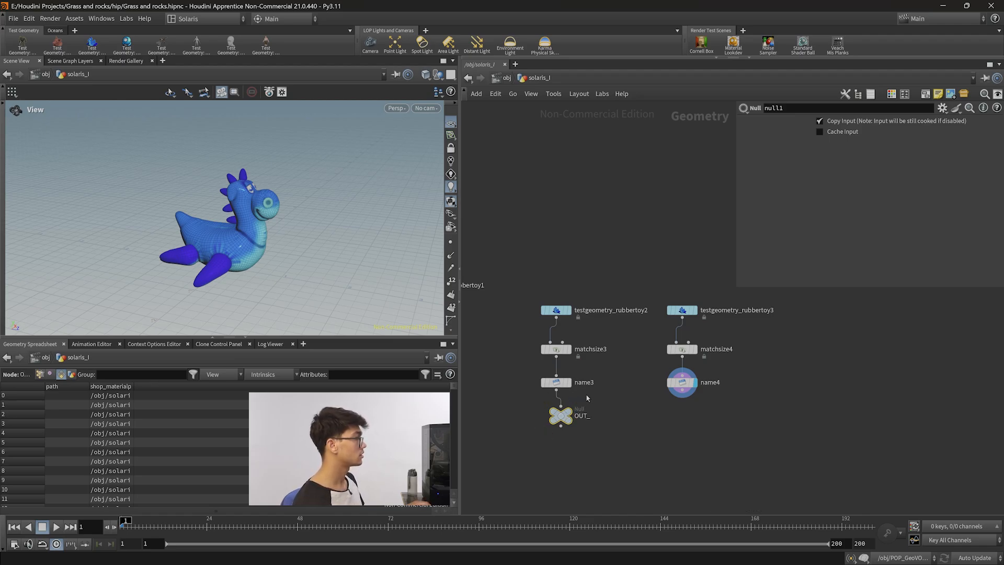
click(566, 384)
click(591, 416)
text(path)
click(713, 400)
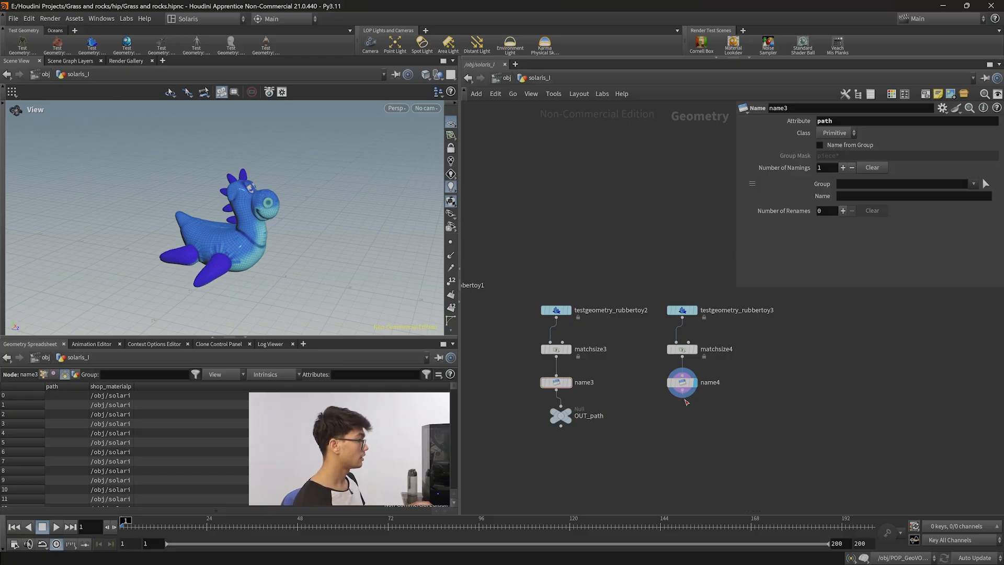
Add a Null below the second Name node and rename it OUT_name.
key(Tab)
text(null)
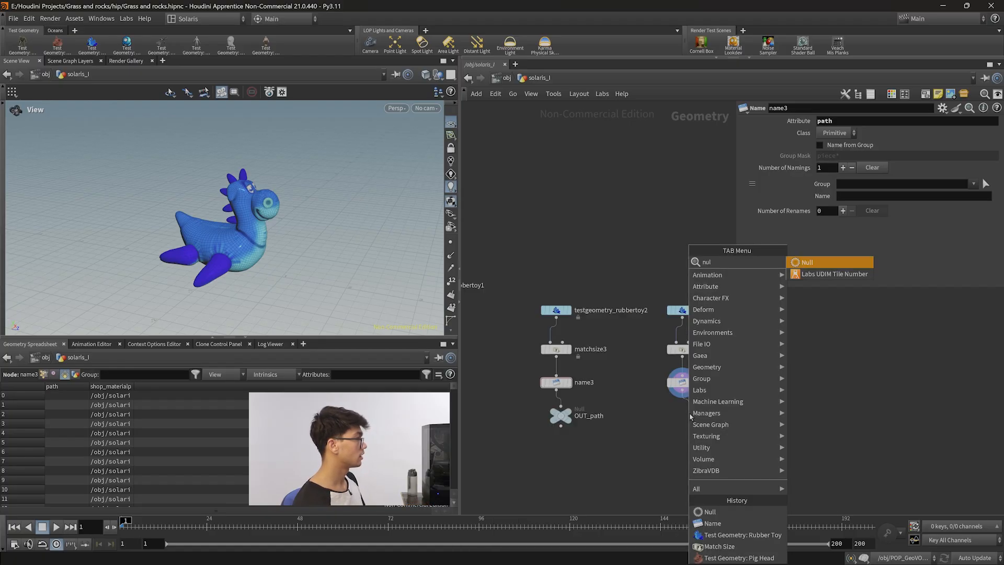
key(Return)
click(719, 416)
key(BackSpace)
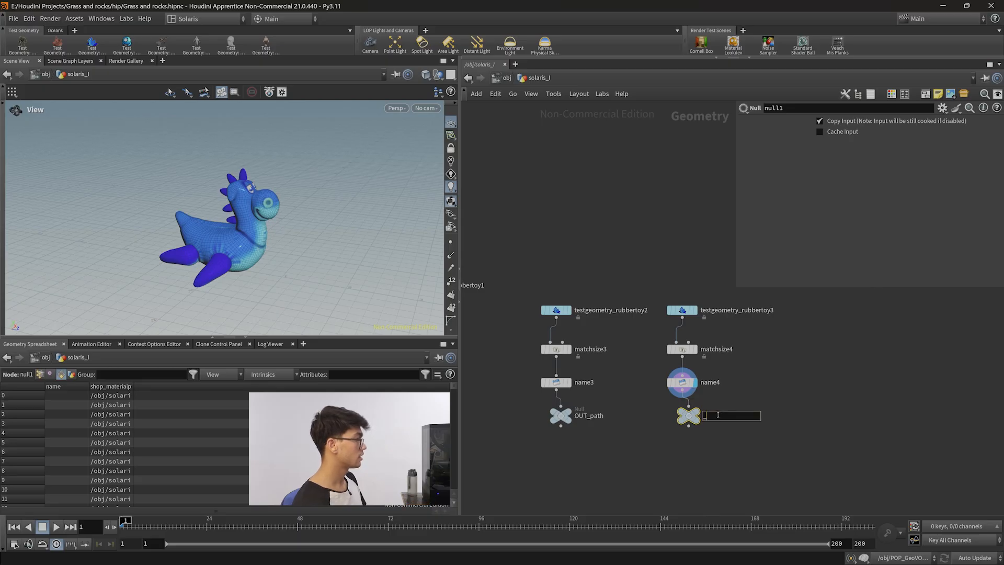
text(OUT_)
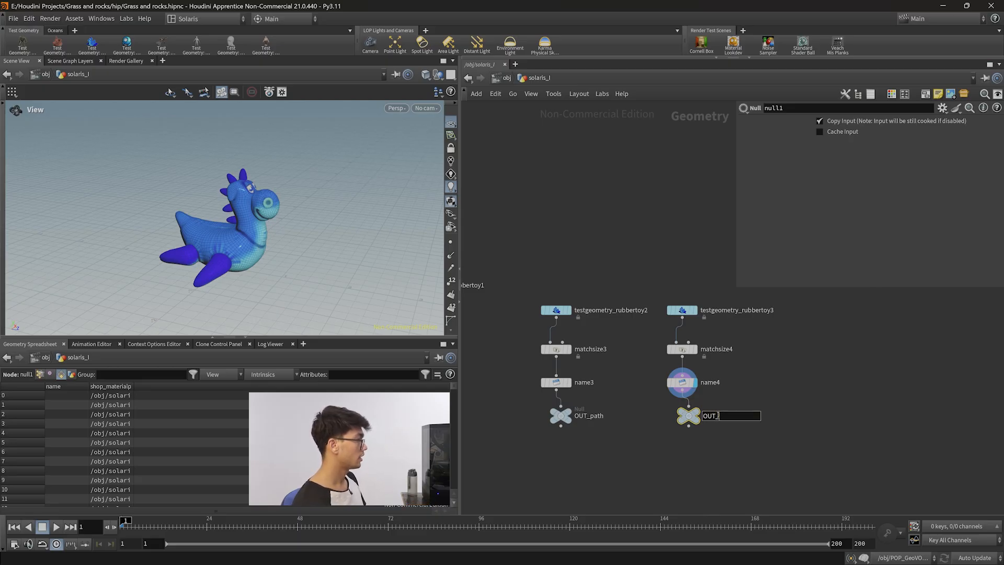
text(name)
key(Return)
Set the name-attribute Name node's value to /assets/toys and check the name column in the spreadsheet.
drag(639, 459, 522, 395)
drag(581, 453, 546, 309)
drag(748, 469, 648, 313)
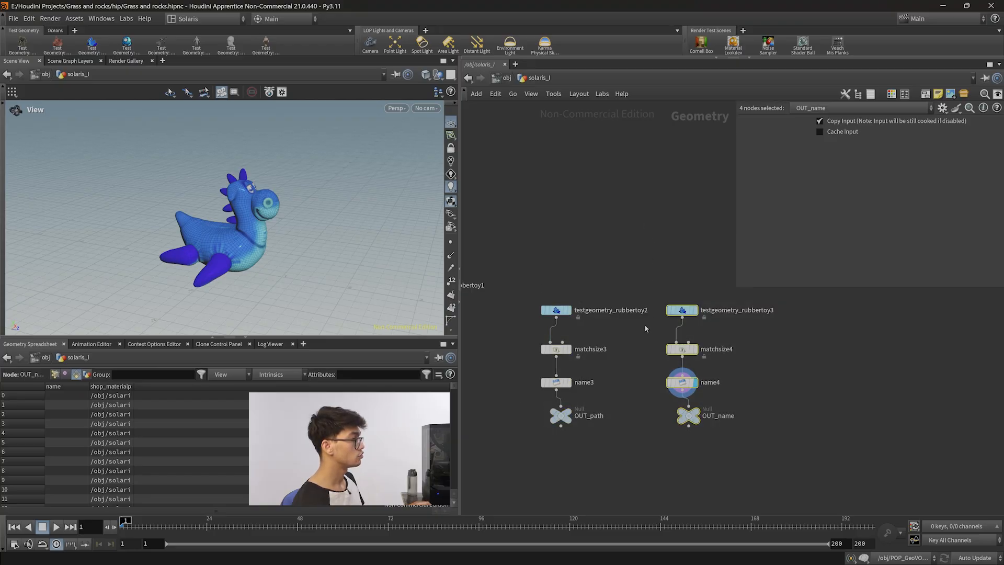
click(757, 448)
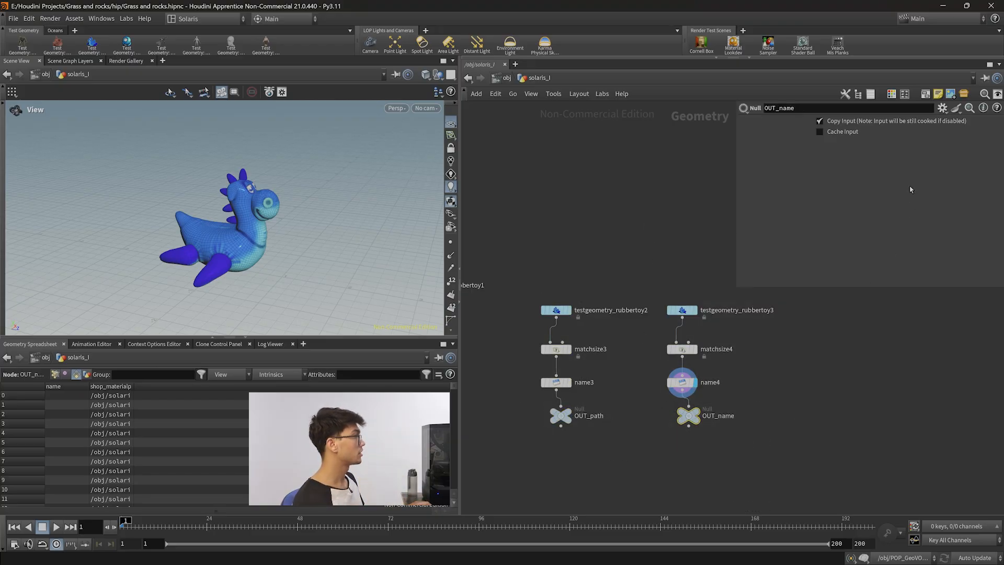
key(Up)
double_click(851, 121)
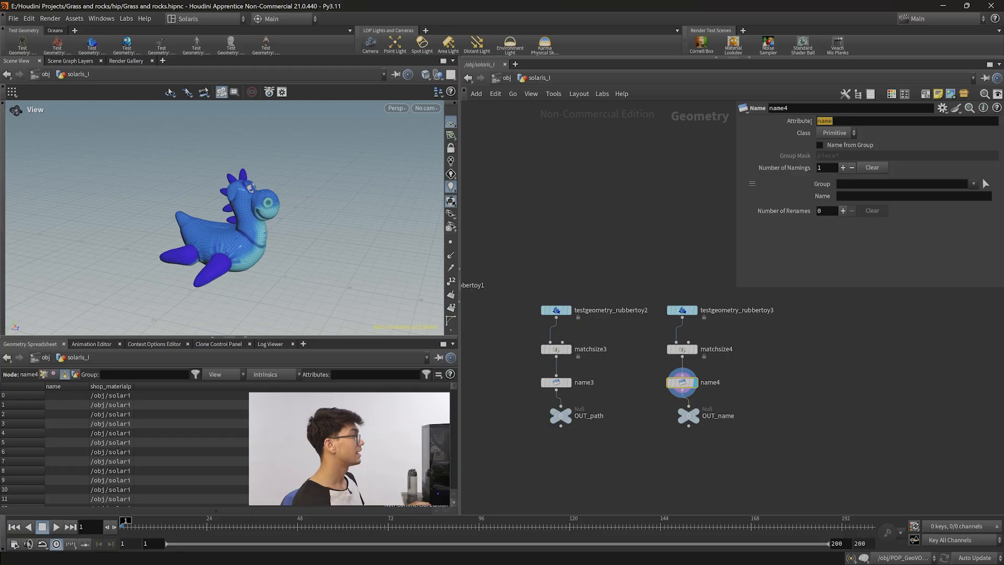
click(883, 197)
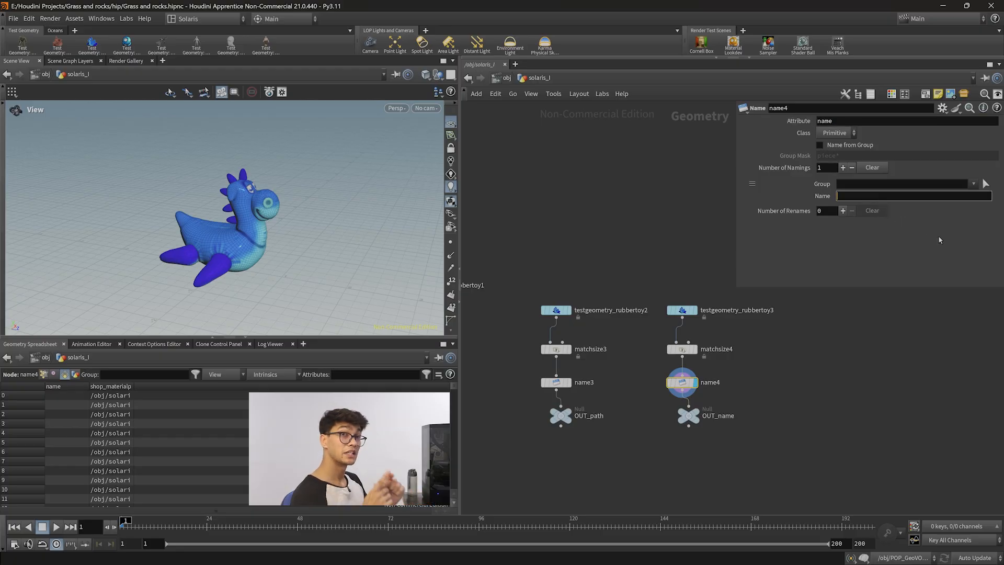
text(/a)
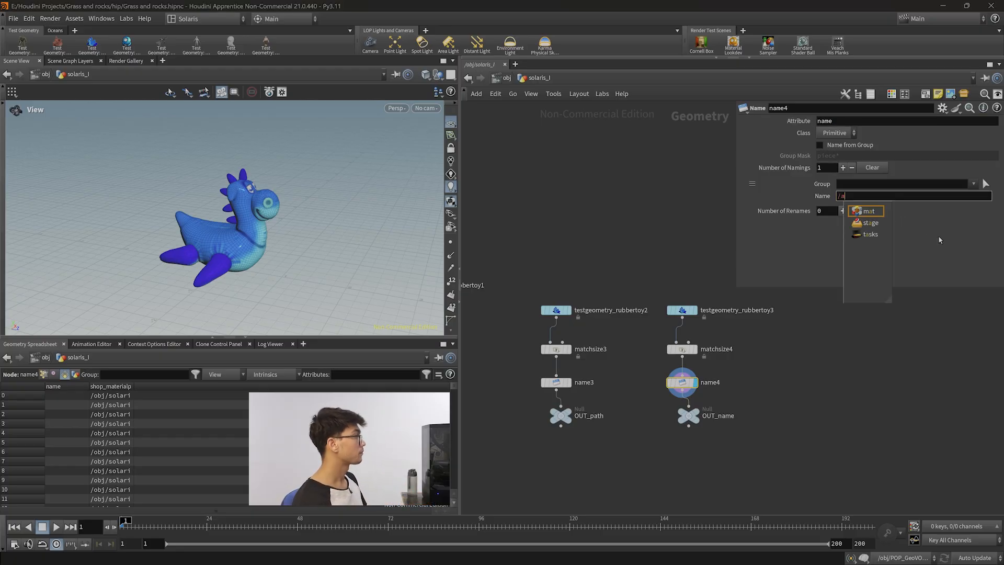
text(ssets/)
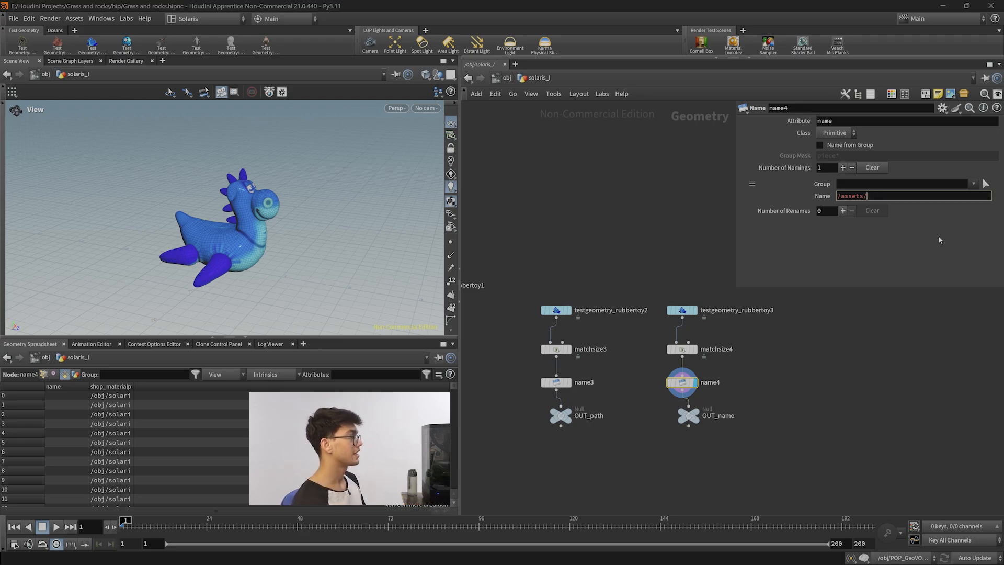
text(toys)
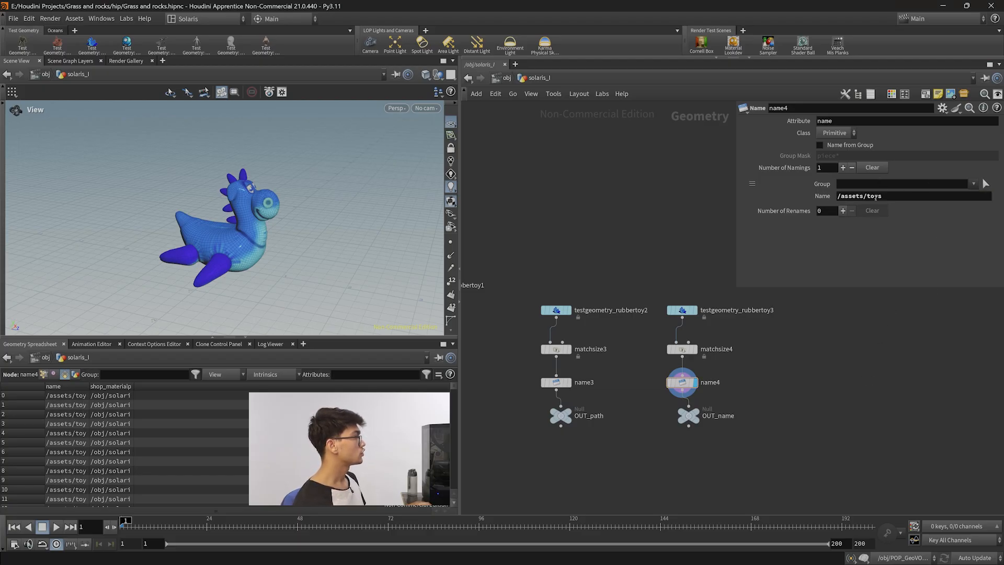
key(Return)
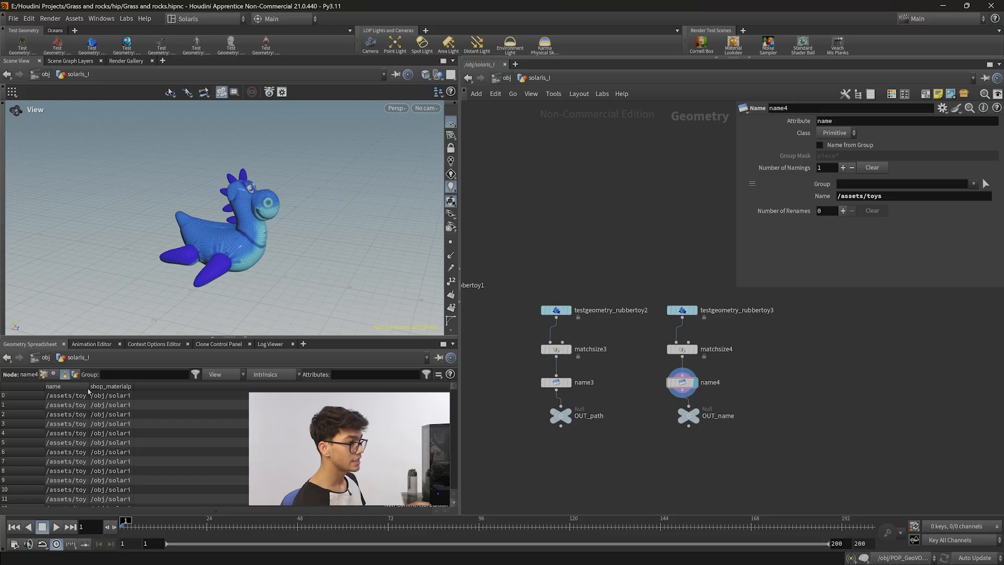
double_click(88, 386)
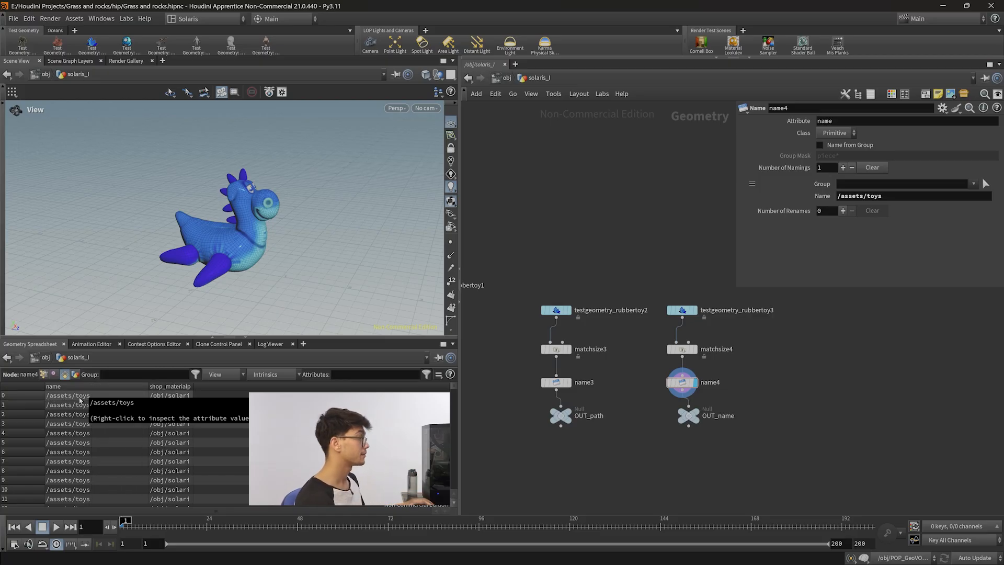
Set the path Name node's value to rubbertoy and align both OUT Null nodes under their branches.
click(556, 383)
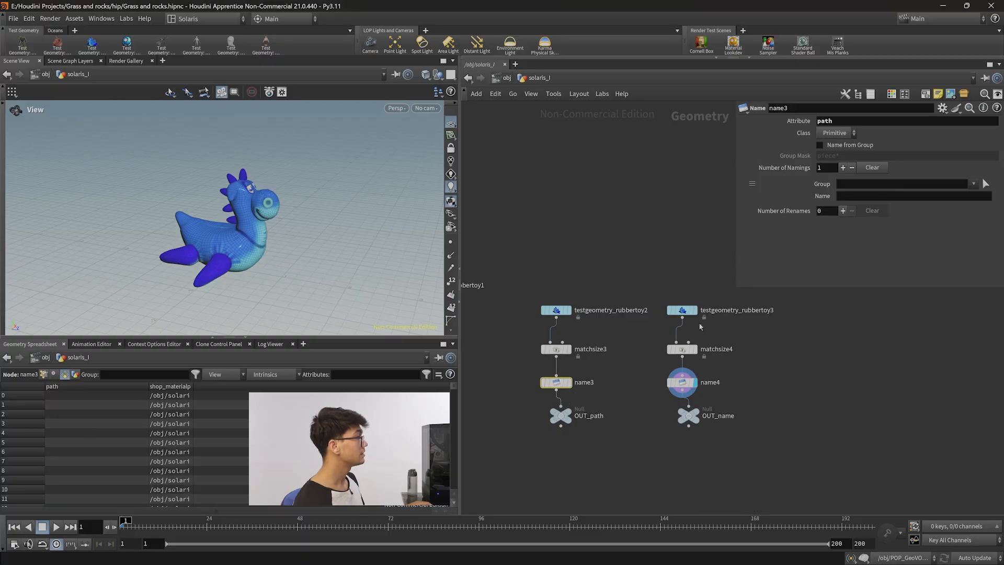
click(854, 196)
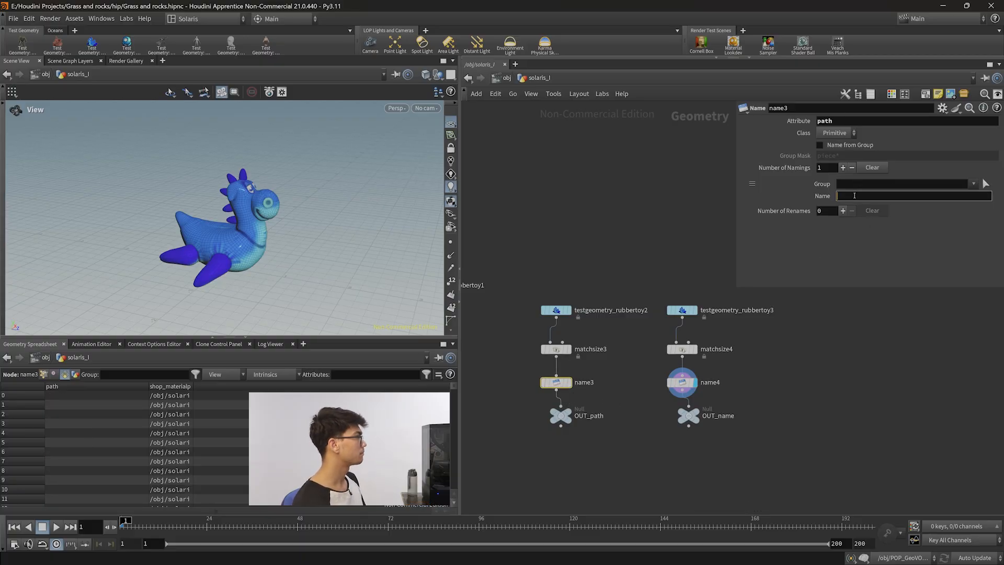
text(rubbertoy)
key(Return)
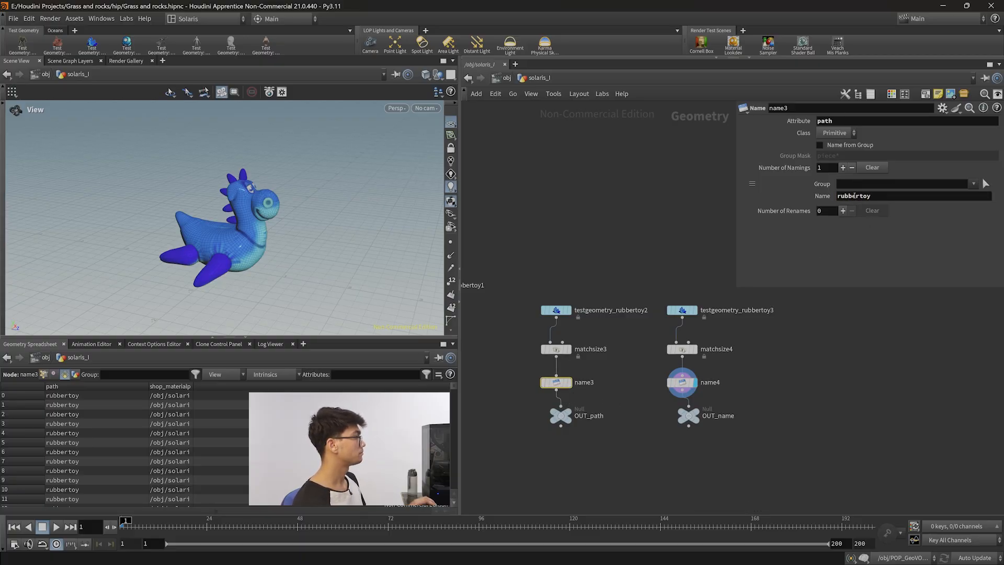
click(801, 427)
click(682, 382)
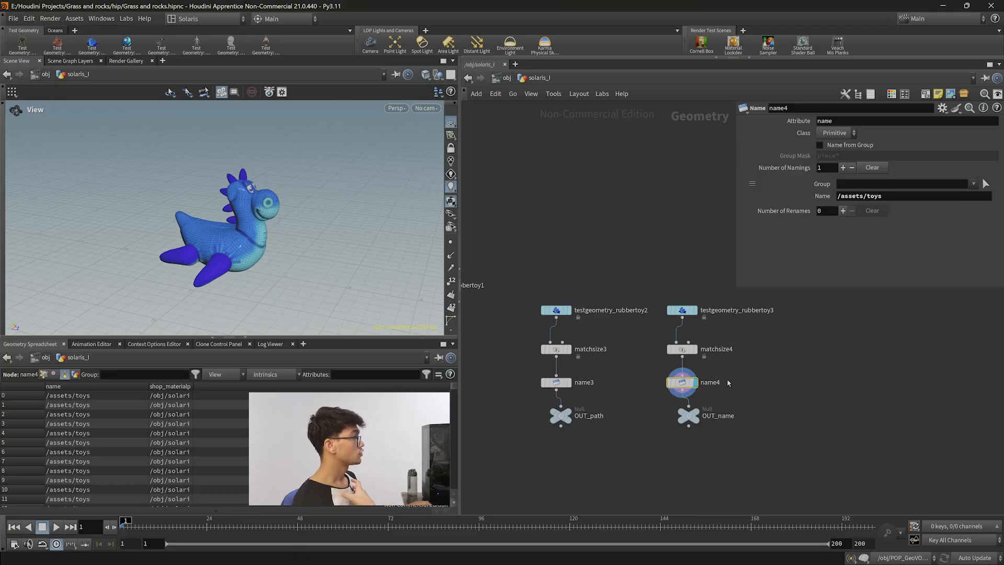
drag(690, 421, 685, 421)
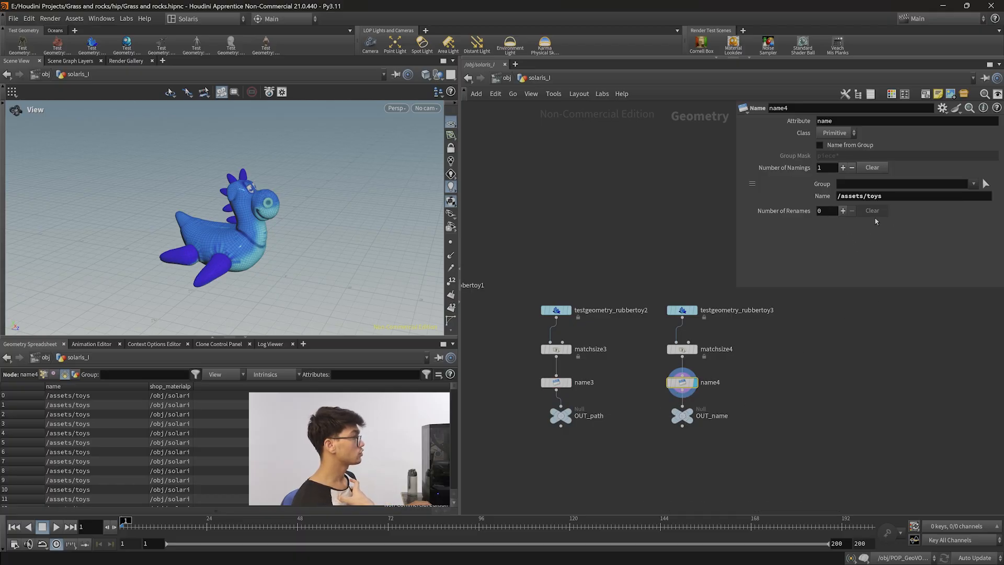
drag(563, 421, 558, 420)
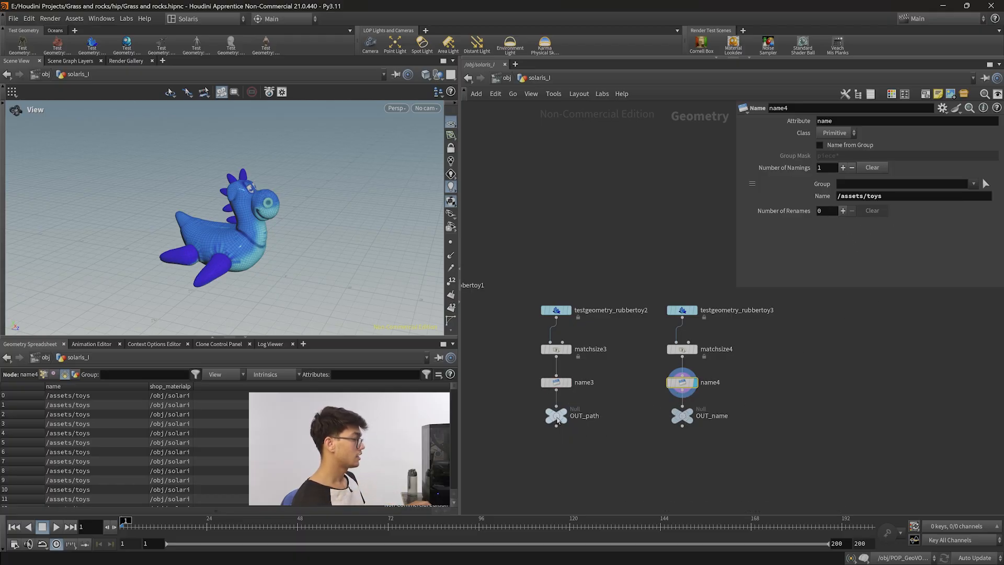
In the stage network, point the first SOP Import node's SOP path to OUT_name.
key(n)
click(651, 419)
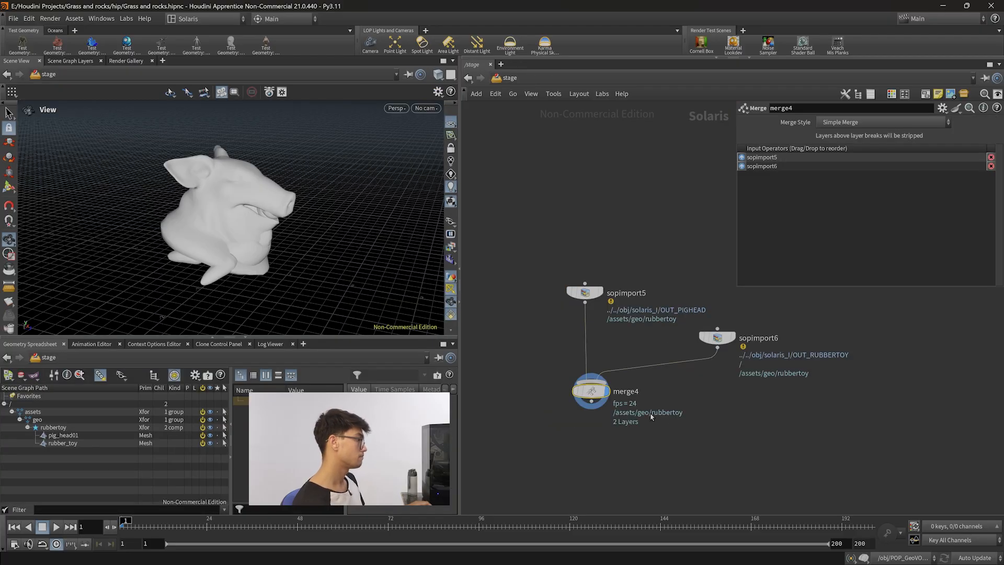
drag(725, 377, 577, 234)
click(948, 124)
key(BackSpace)
key(BackSpace)
key(BackSpace)
key(BackSpace)
key(BackSpace)
key(BackSpace)
key(BackSpace)
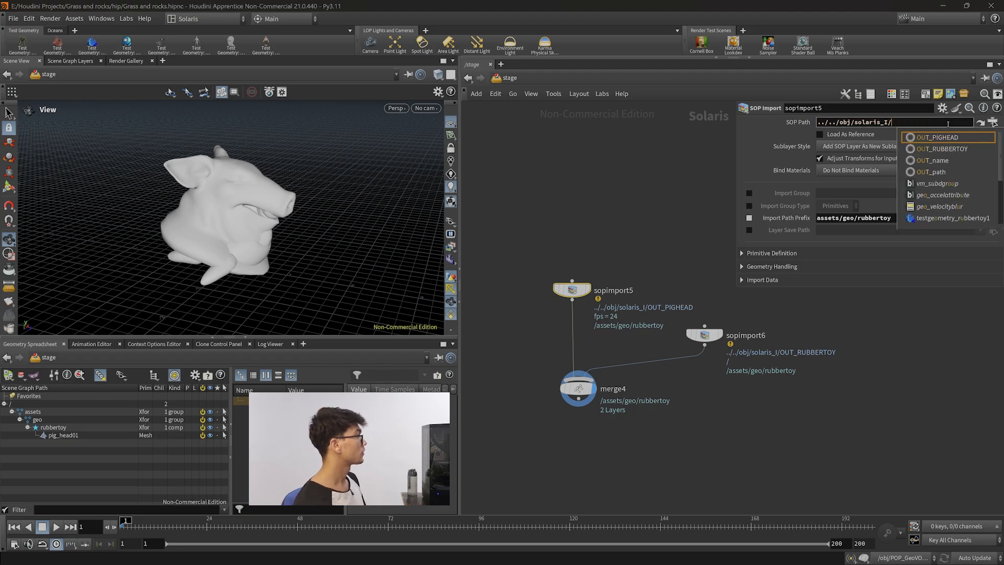
key(Down)
key(Down)
key(Return)
key(Return)
Point the second SOP Import node's SOP path to OUT_path and reposition that node.
drag(747, 388, 689, 323)
click(963, 121)
key(BackSpace)
key(BackSpace)
key(BackSpace)
key(BackSpace)
key(BackSpace)
key(BackSpace)
key(BackSpace)
key(BackSpace)
key(BackSpace)
key(BackSpace)
key(BackSpace)
key(BackSpace)
key(BackSpace)
key(BackSpace)
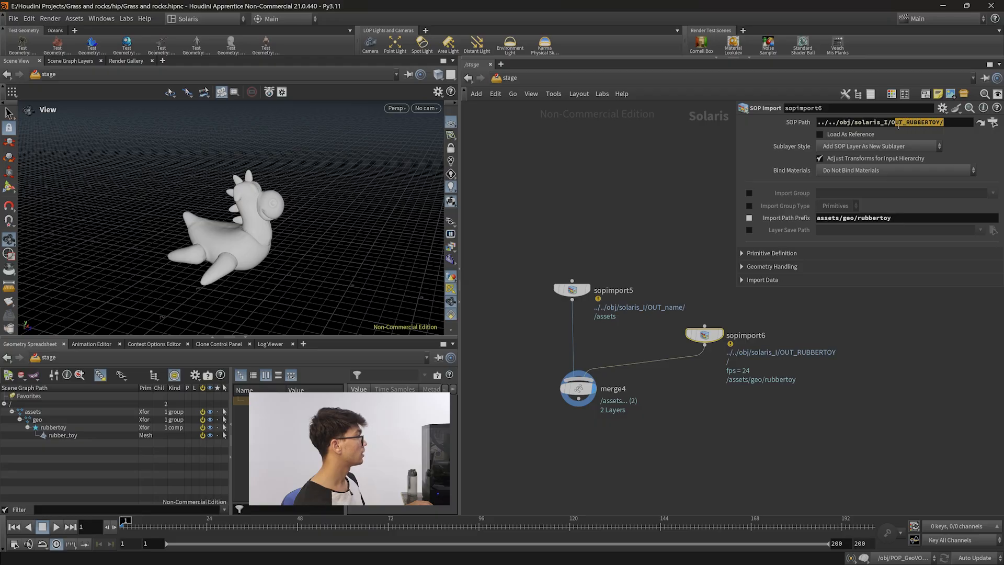
key(Down)
key(Down)
key(Down)
key(Down)
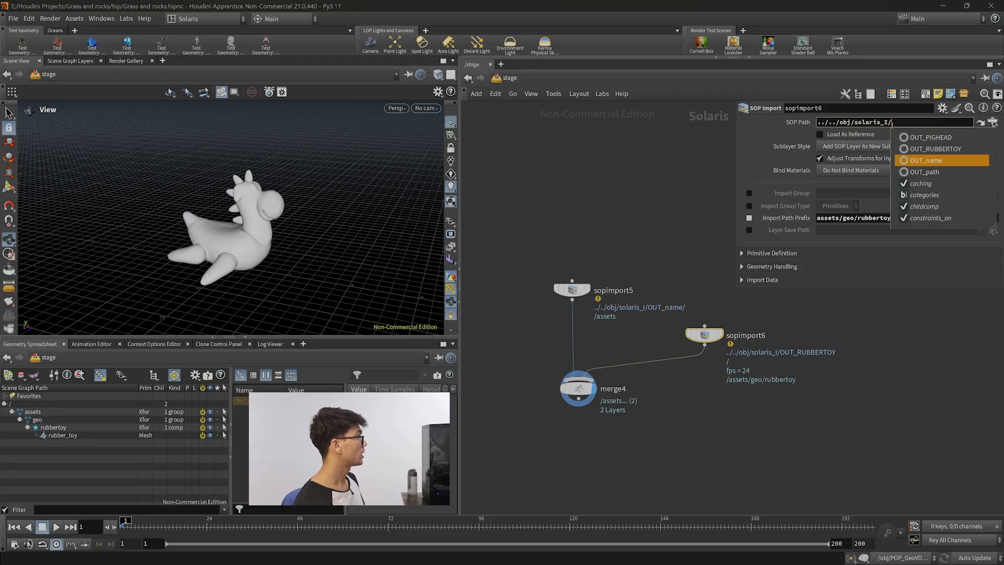
key(Return)
key(Return)
click(578, 388)
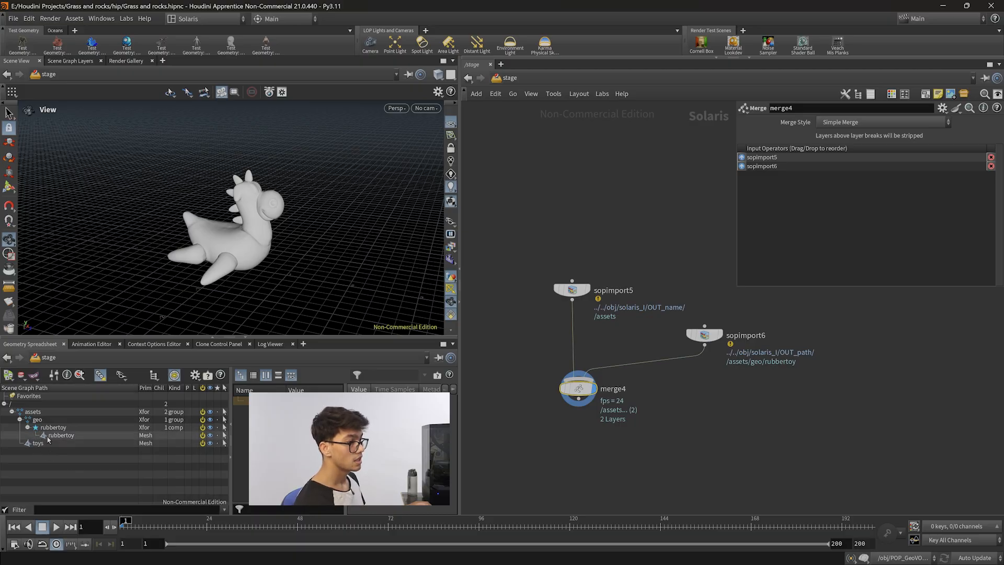
drag(705, 335, 715, 344)
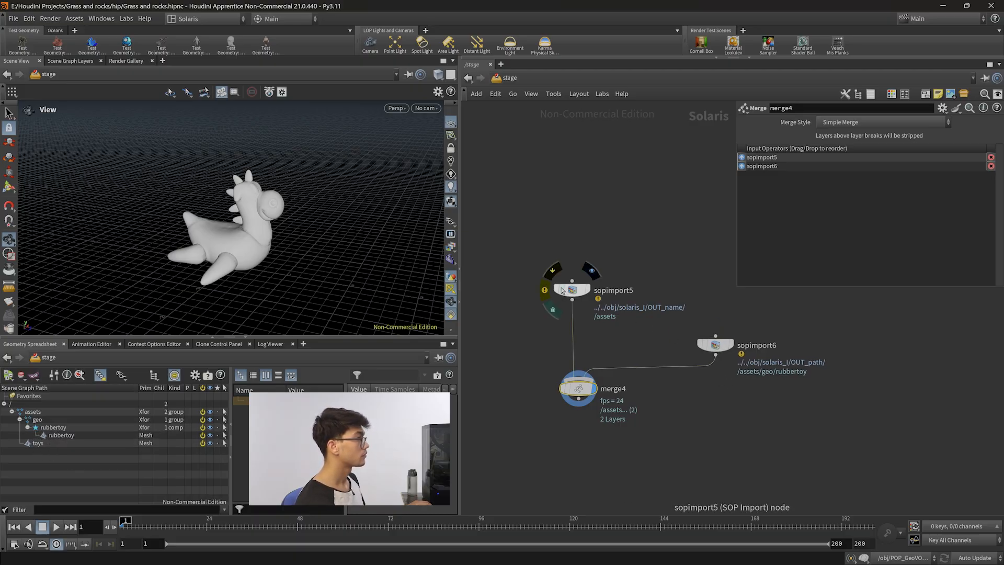
Clear the Import Path Prefix of the second SOP Import node, the one reading OUT_path.
drag(572, 291, 578, 294)
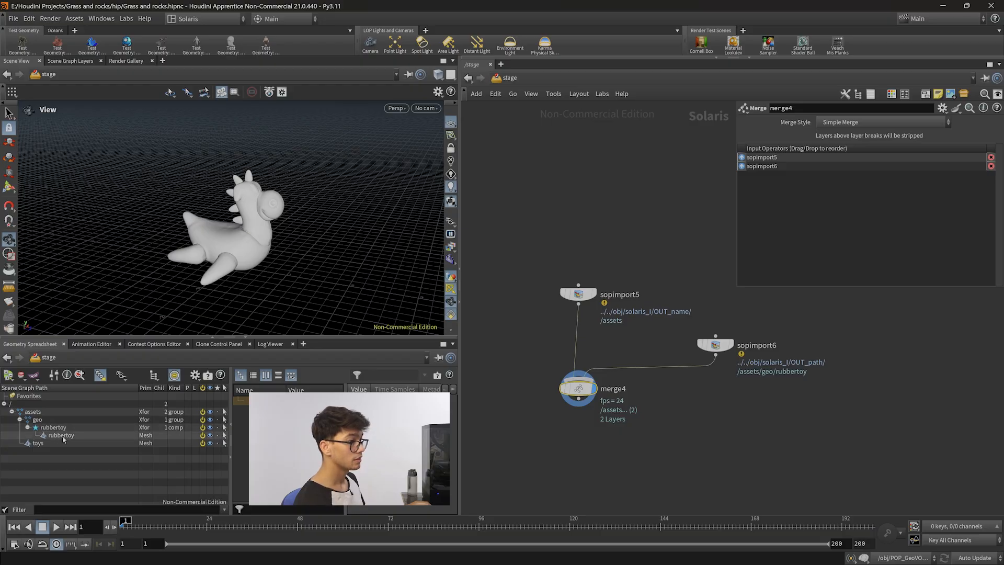
click(579, 293)
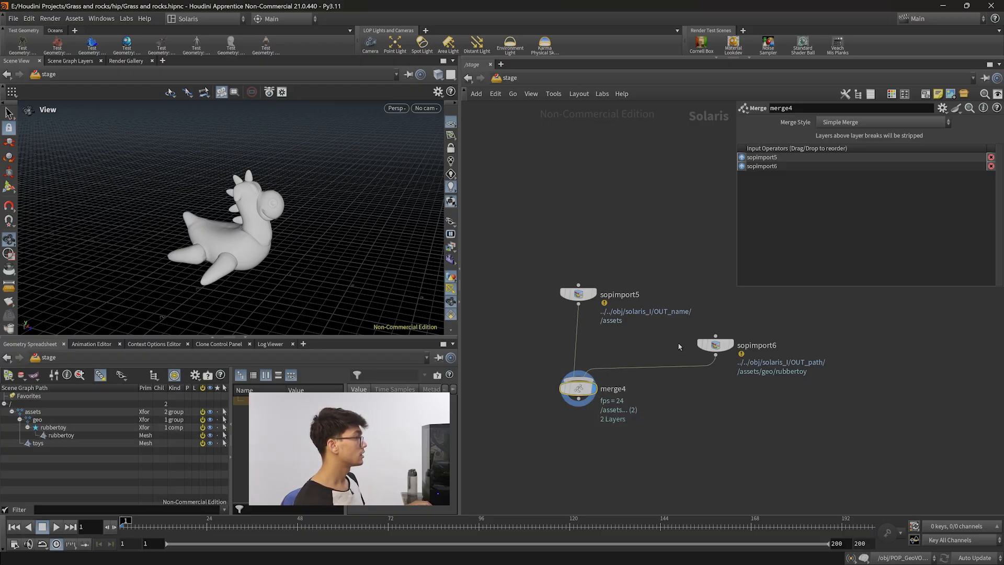
drag(902, 220, 815, 219)
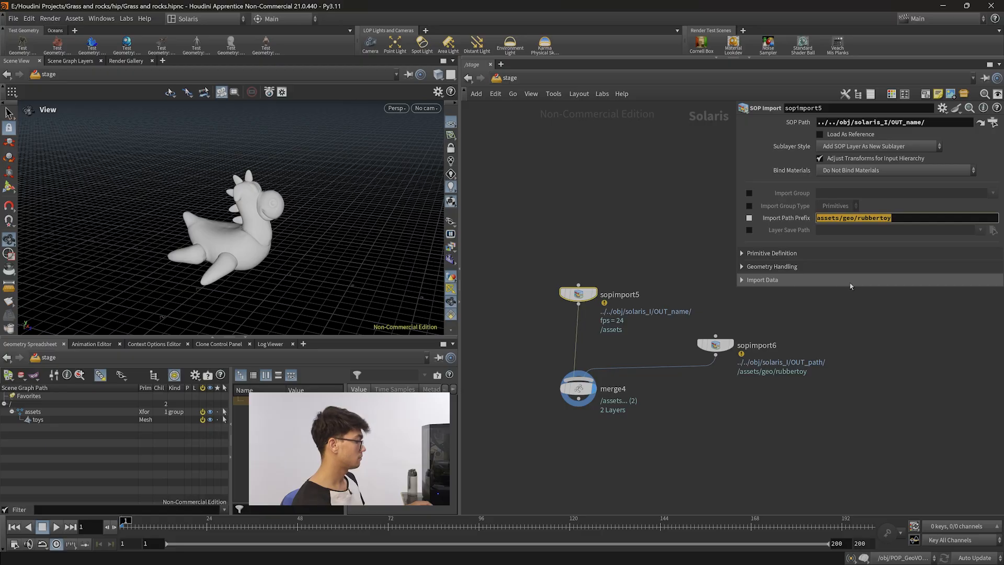
click(716, 344)
drag(897, 220, 816, 219)
key(BackSpace)
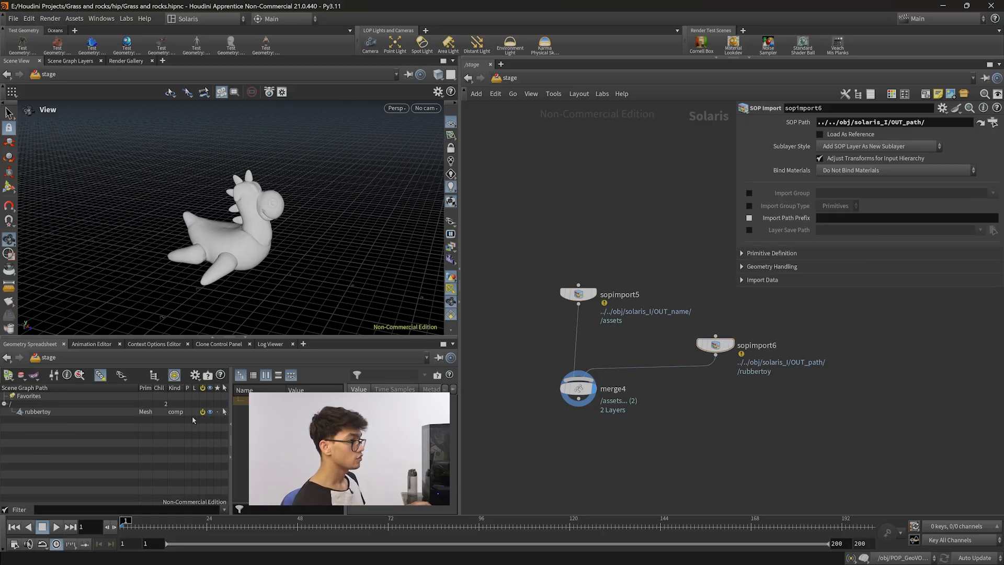
Append nn to the toy Name node's value in the solaris_I geometry network and check the stage's scene graph.
click(578, 388)
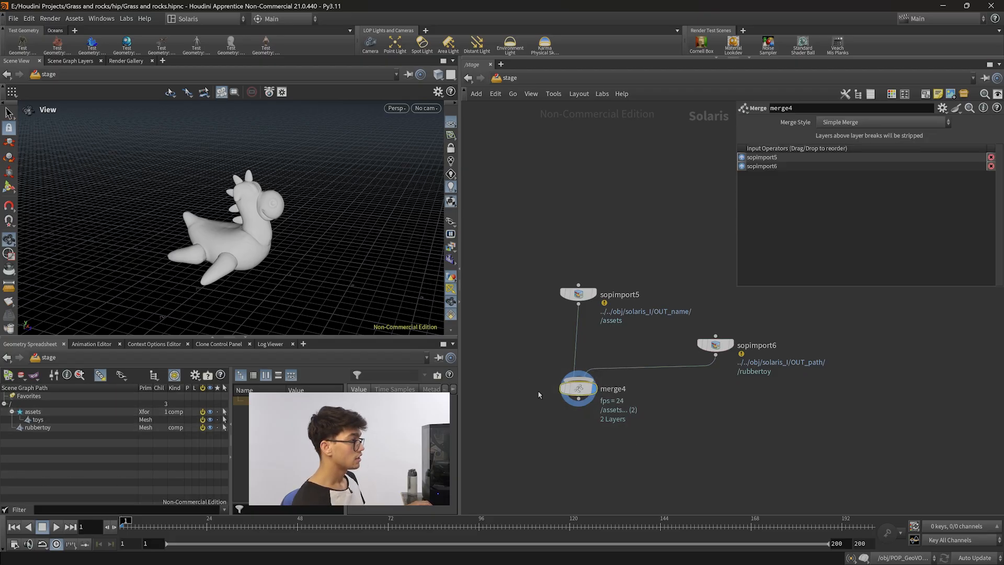
drag(578, 292, 573, 293)
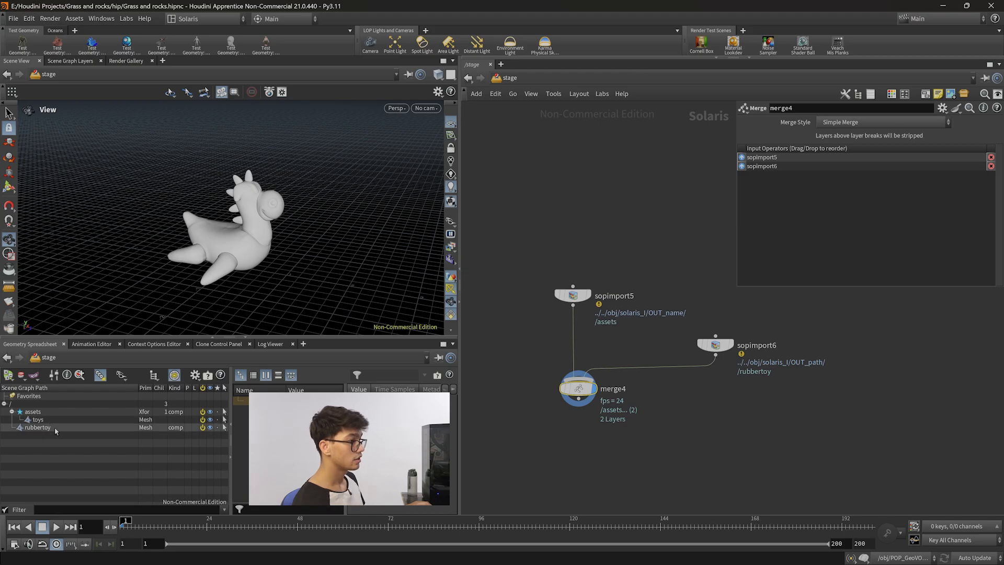
key(n)
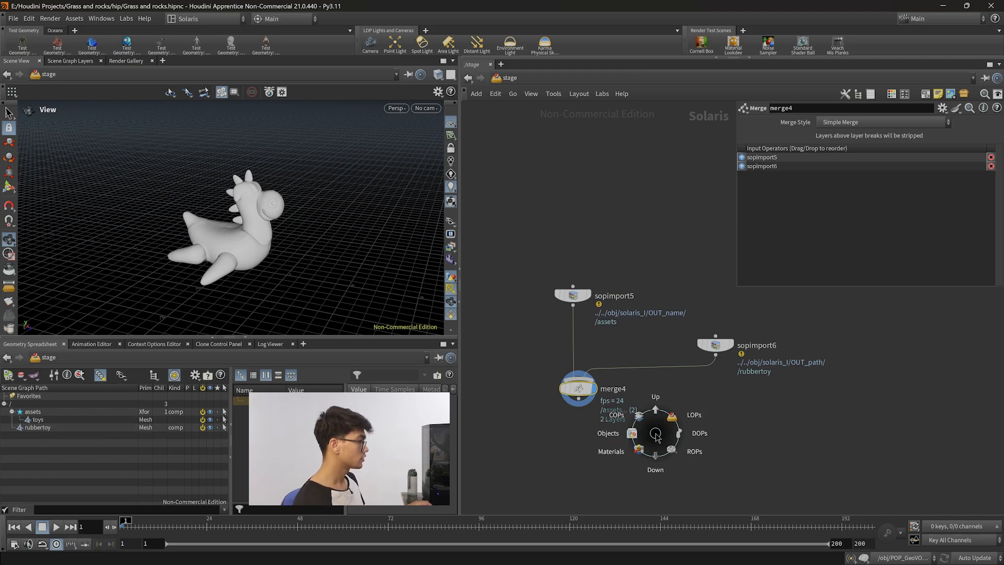
click(623, 435)
double_click(592, 385)
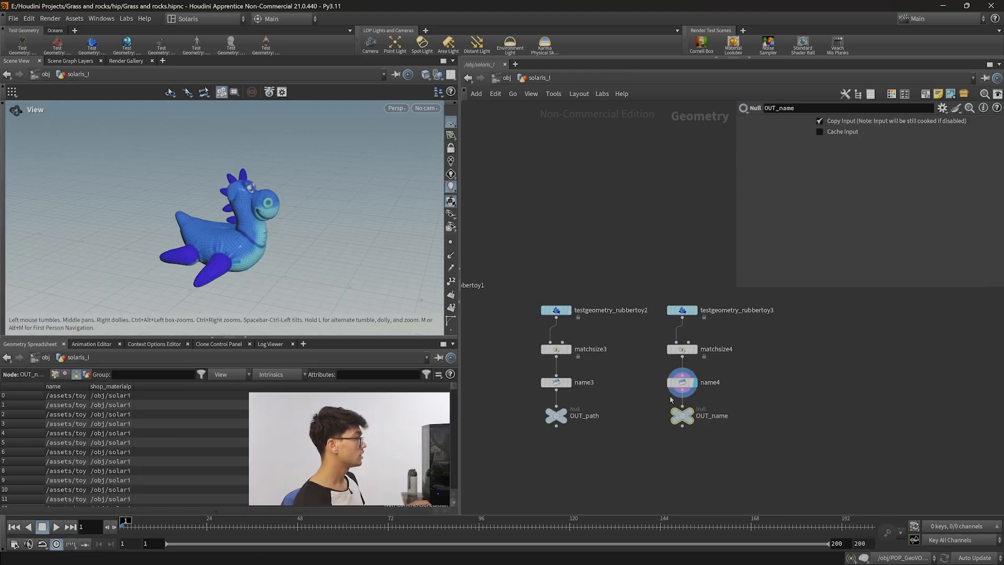
click(912, 197)
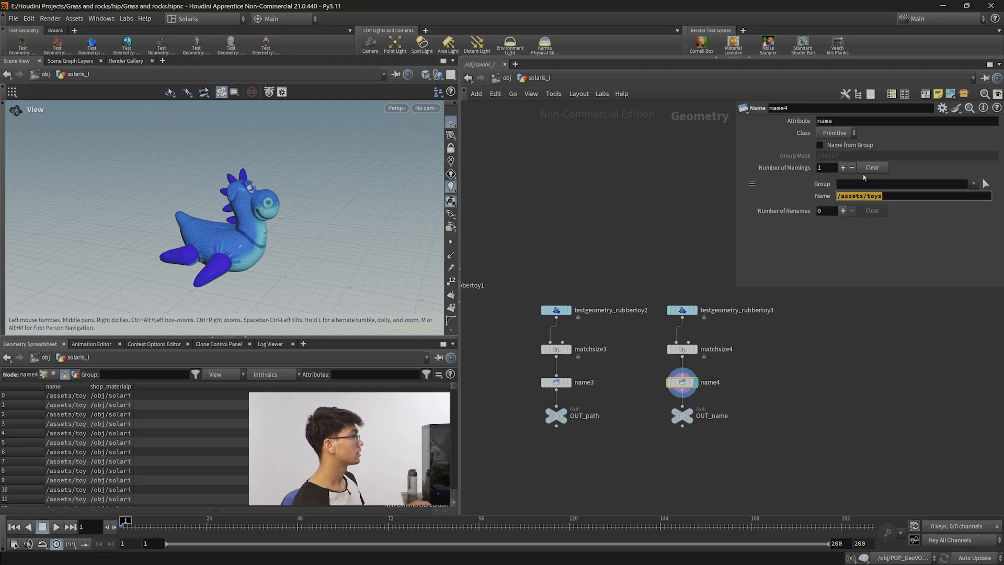
click(840, 121)
click(892, 197)
click(861, 309)
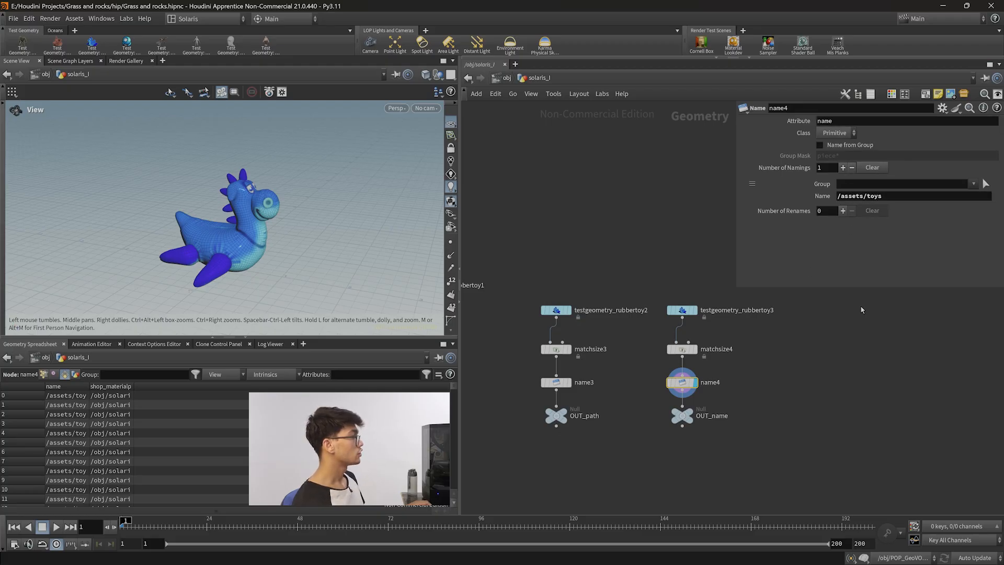
click(886, 196)
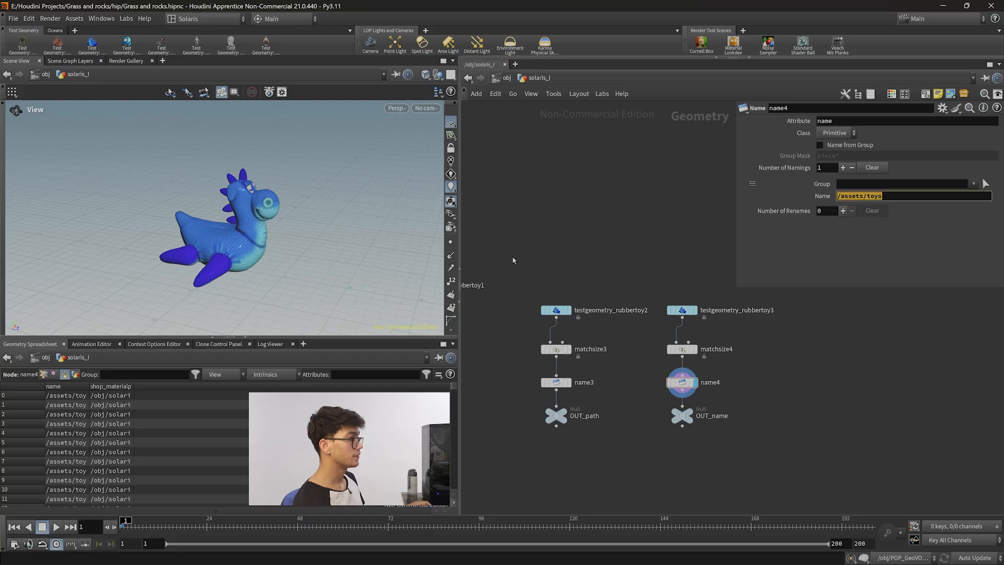
click(891, 197)
text(nn)
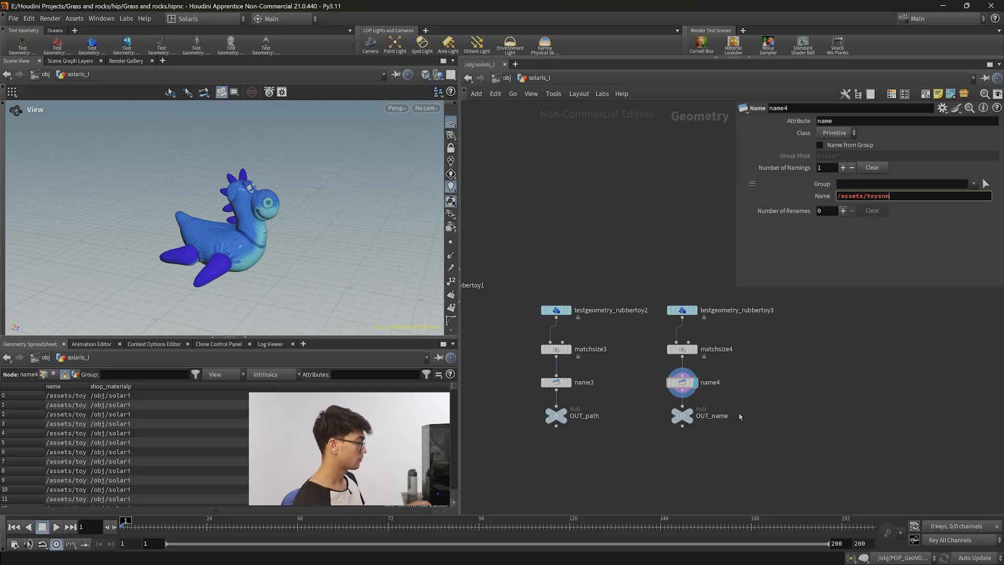
click(752, 420)
key(n)
click(805, 393)
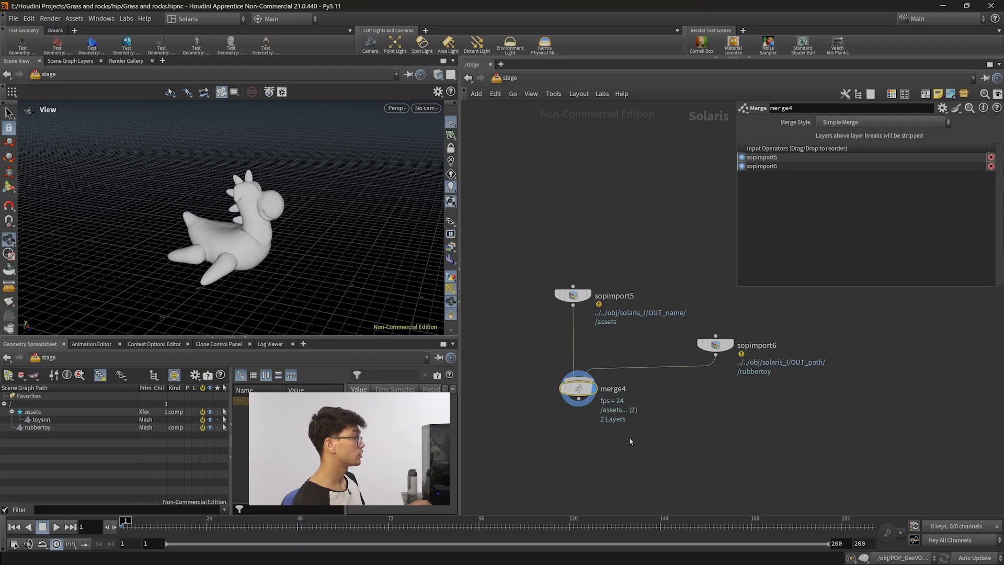
Delete the extra nn characters from the toy Name node's value.
key(n)
click(614, 435)
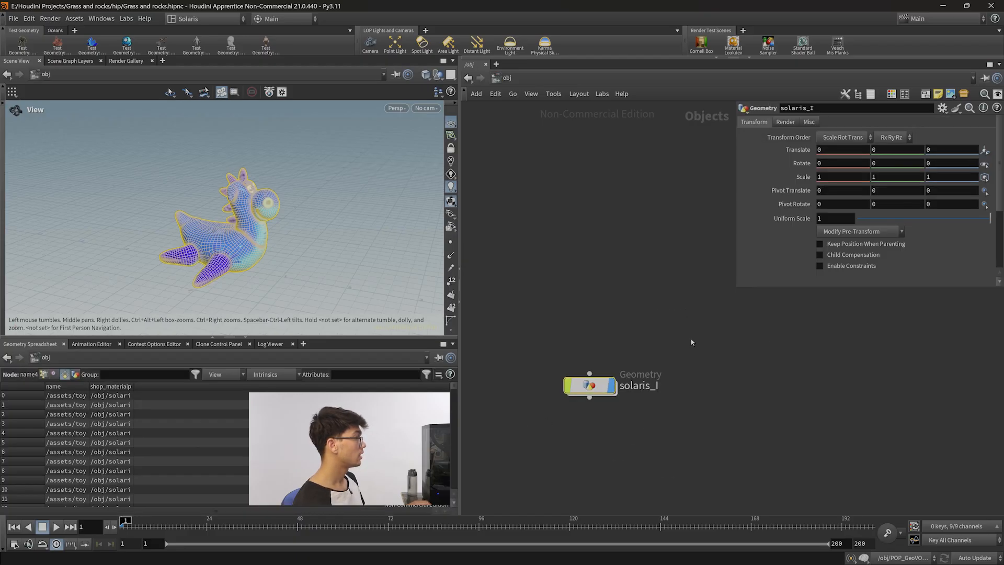
double_click(590, 385)
drag(889, 196, 838, 196)
click(913, 200)
key(BackSpace)
key(BackSpace)
key(Return)
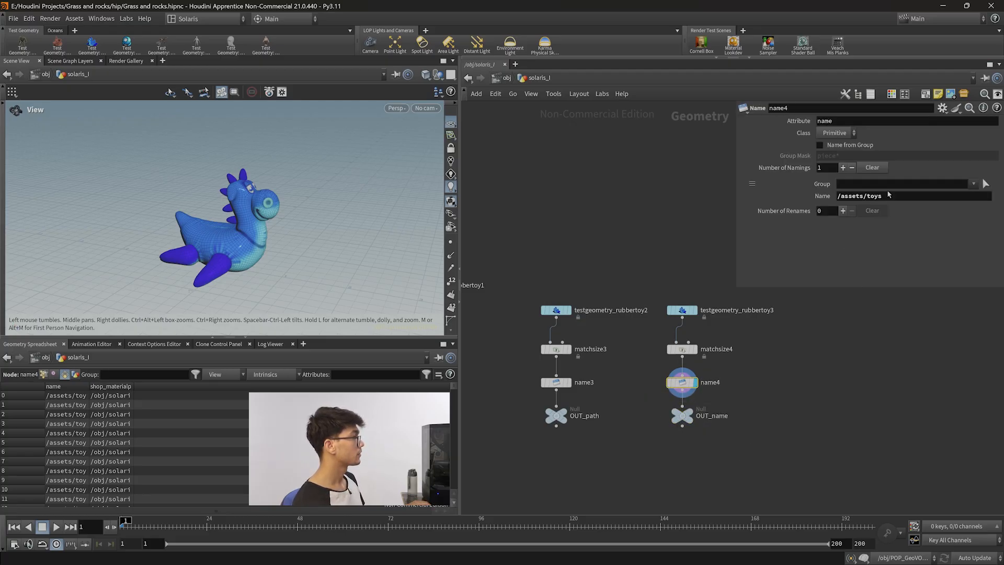
Return to the stage network and select the toys prim in the scene graph tree.
key(n)
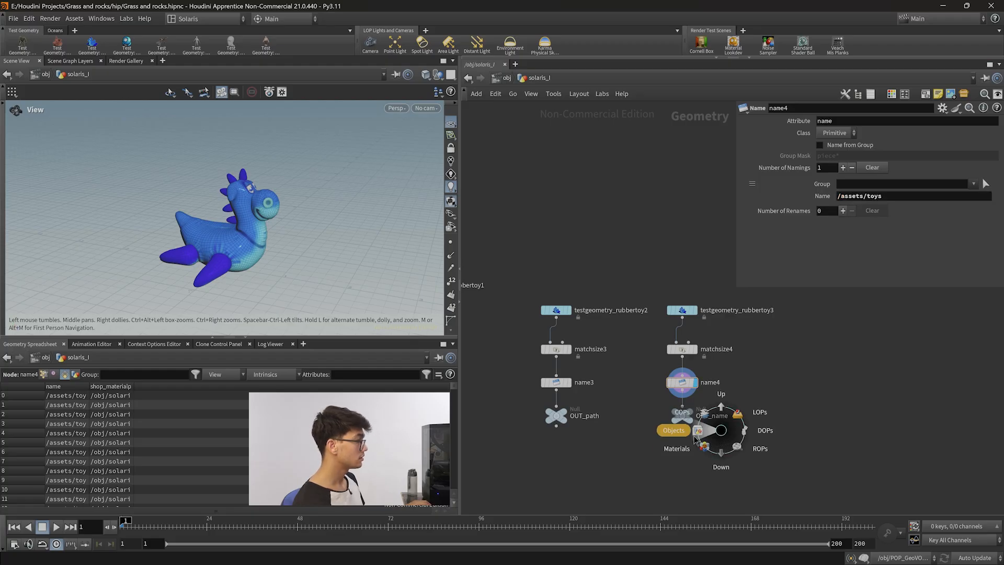
click(694, 438)
key(n)
click(690, 404)
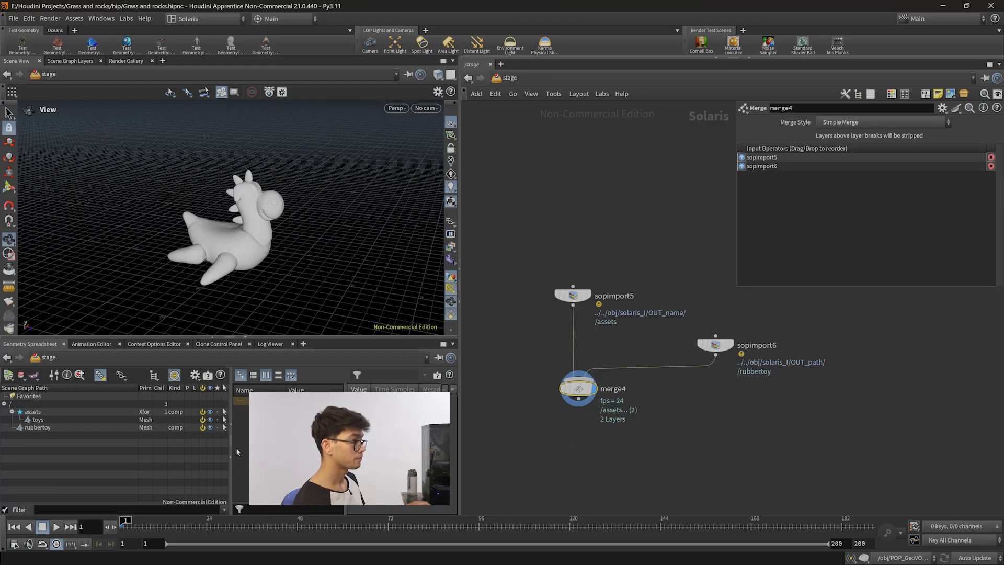
click(71, 419)
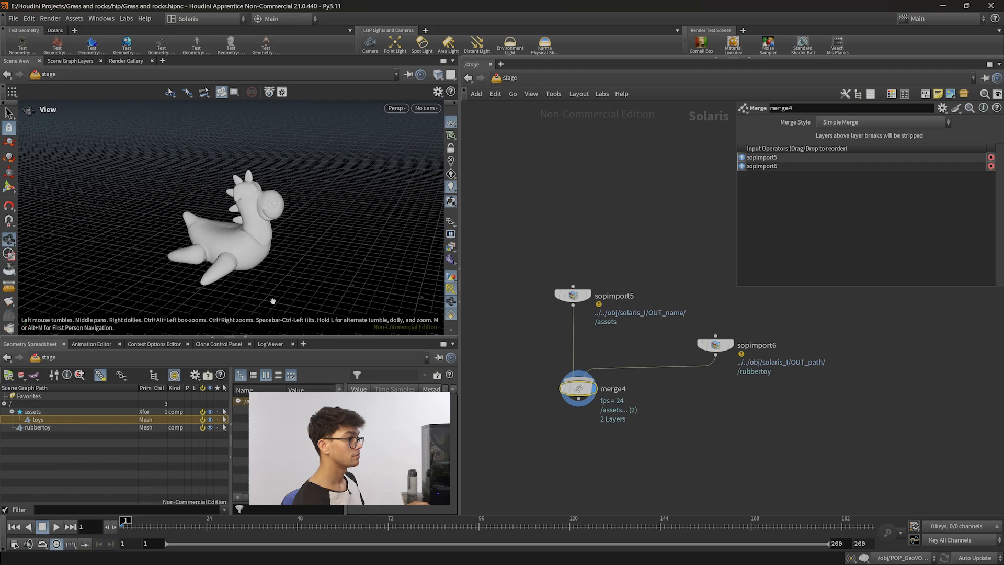
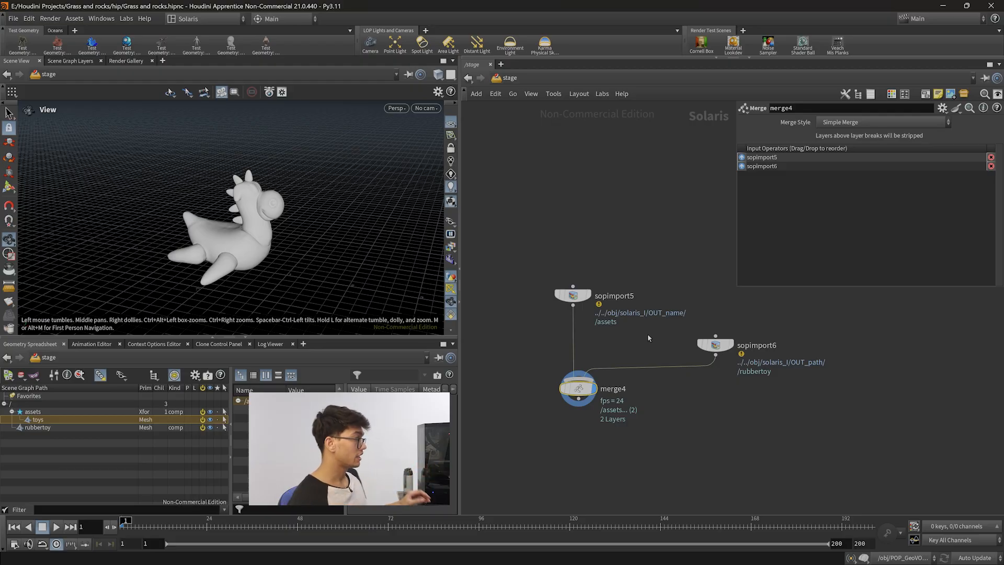
Set the second SOP Import's Import Path Prefix to /assets/environment and inspect the merged scene graph.
click(717, 346)
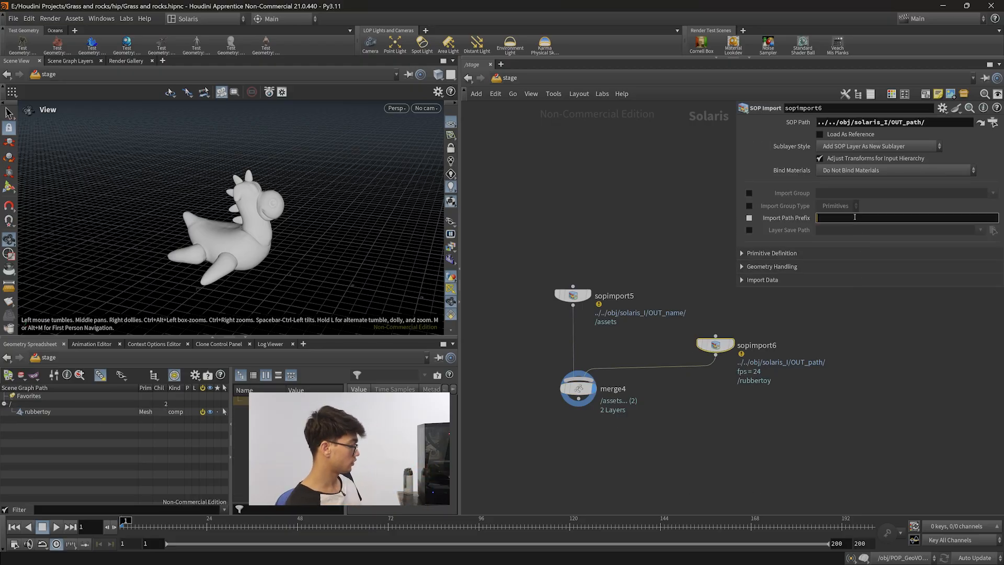
text(assets)
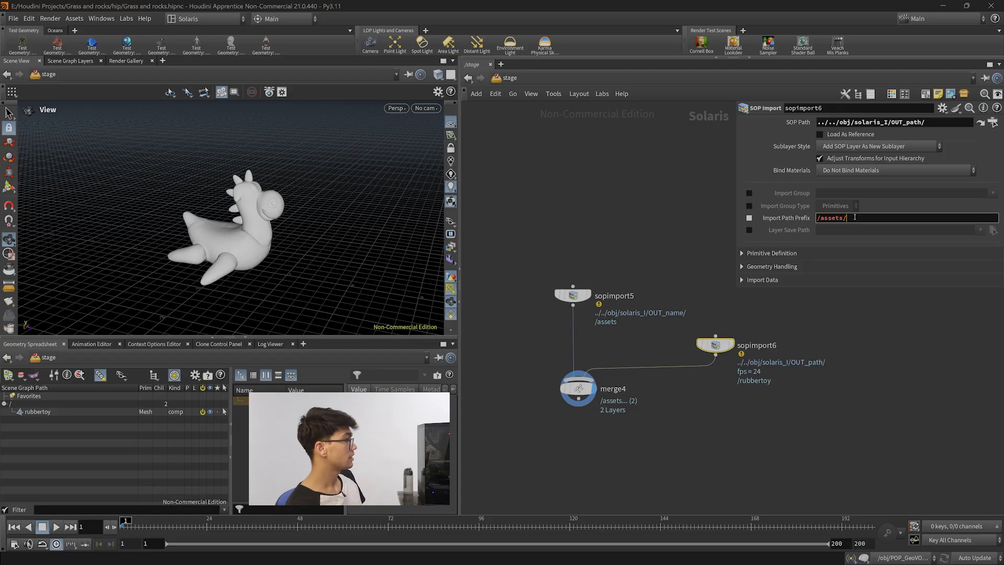
text(/environmet)
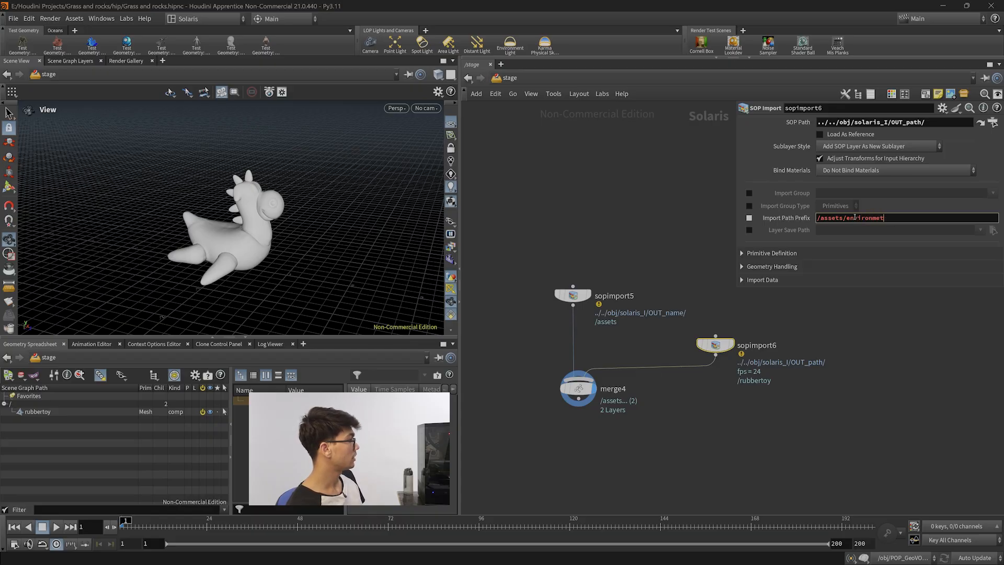
key(BackSpace)
text(nt)
key(Return)
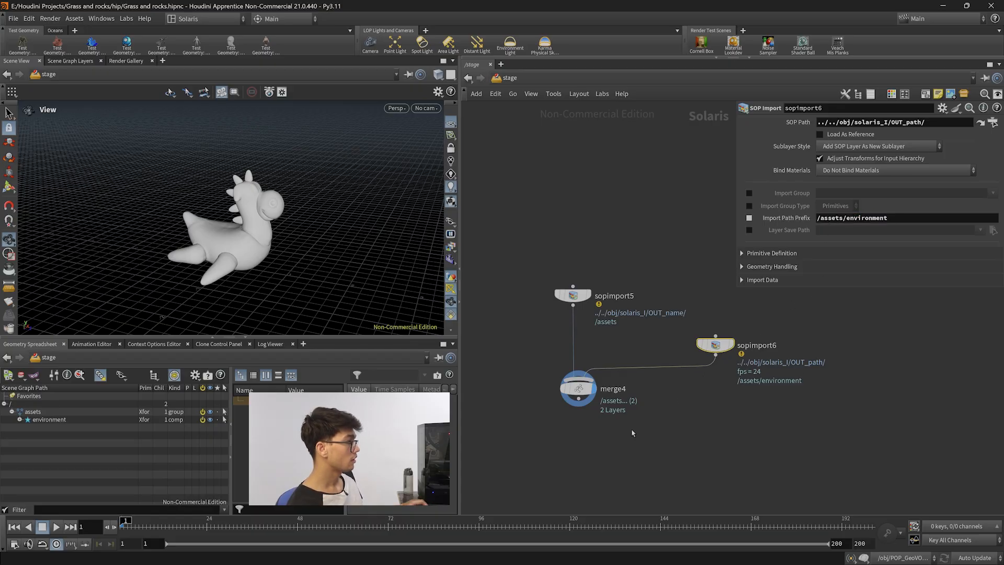
click(562, 387)
click(20, 420)
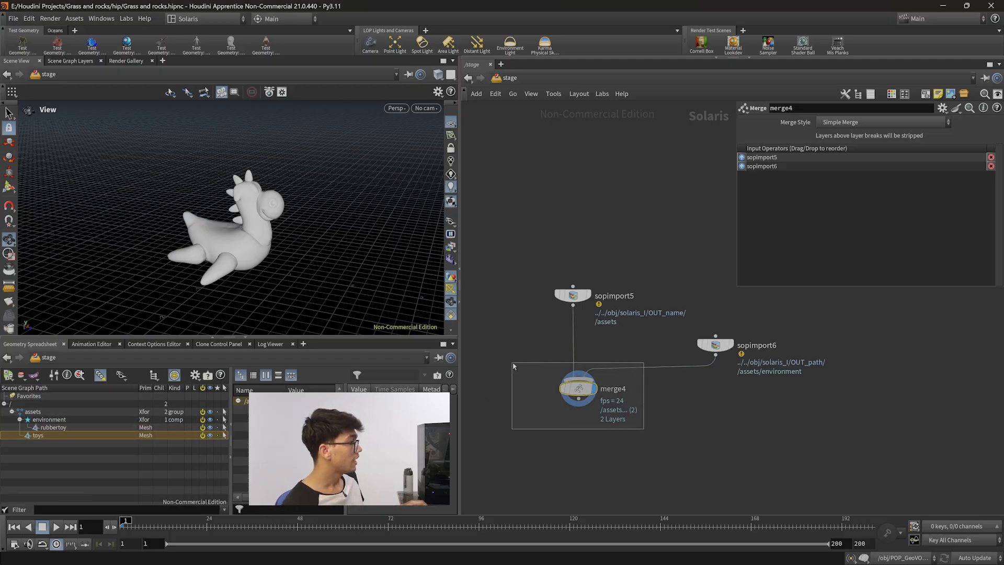
Clear the Import Path Prefix of the second SOP Import again.
click(716, 344)
drag(889, 218, 817, 218)
key(BackSpace)
click(573, 294)
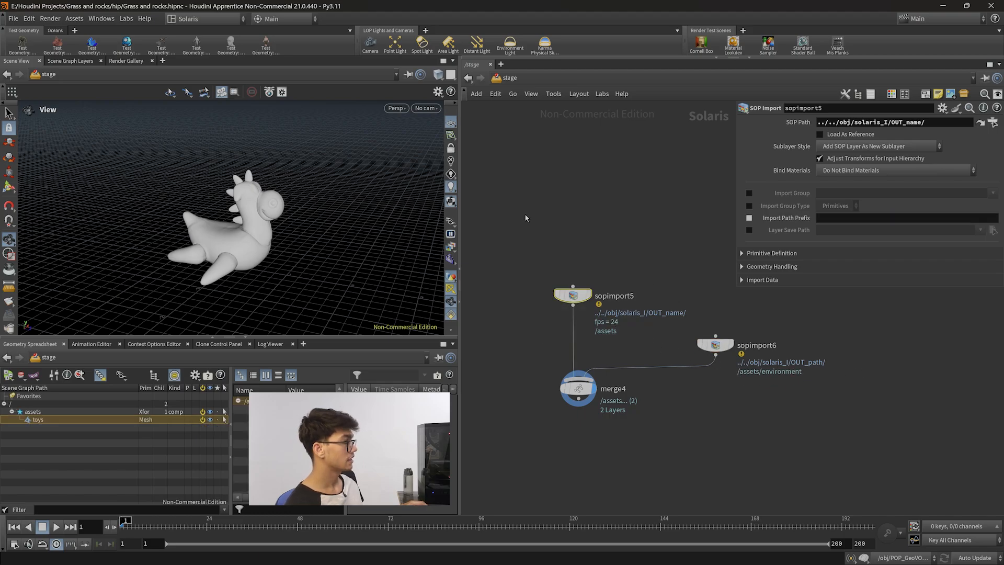
click(717, 346)
drag(894, 218, 814, 219)
key(BackSpace)
Set the first SOP Import's Import Path Prefix to /assets/enviornment.
click(573, 295)
click(826, 218)
text(/assets)
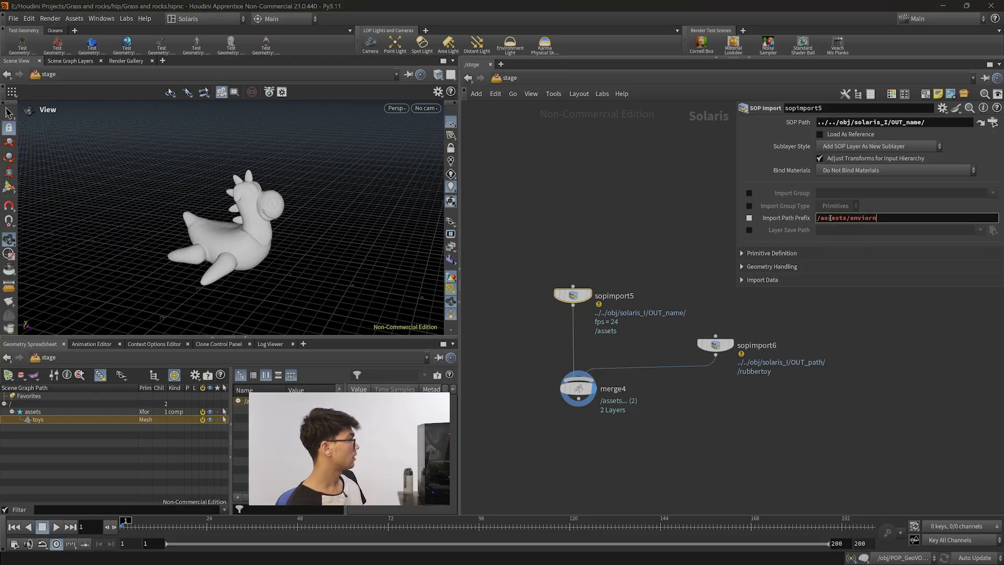
text(/enviornment)
key(Return)
Enter the solaris_I geometry network and inspect both Name nodes' attribute settings.
click(578, 388)
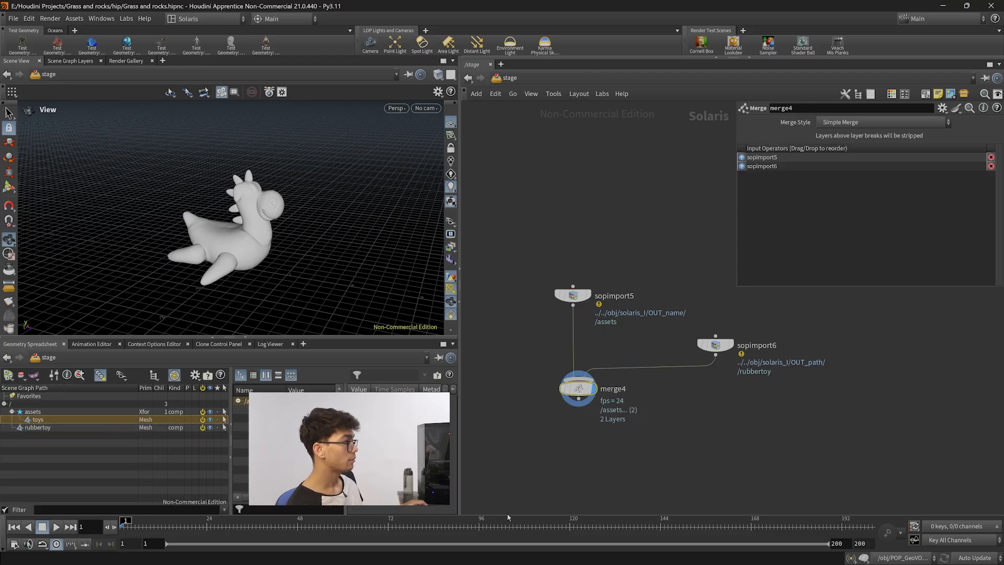
click(573, 295)
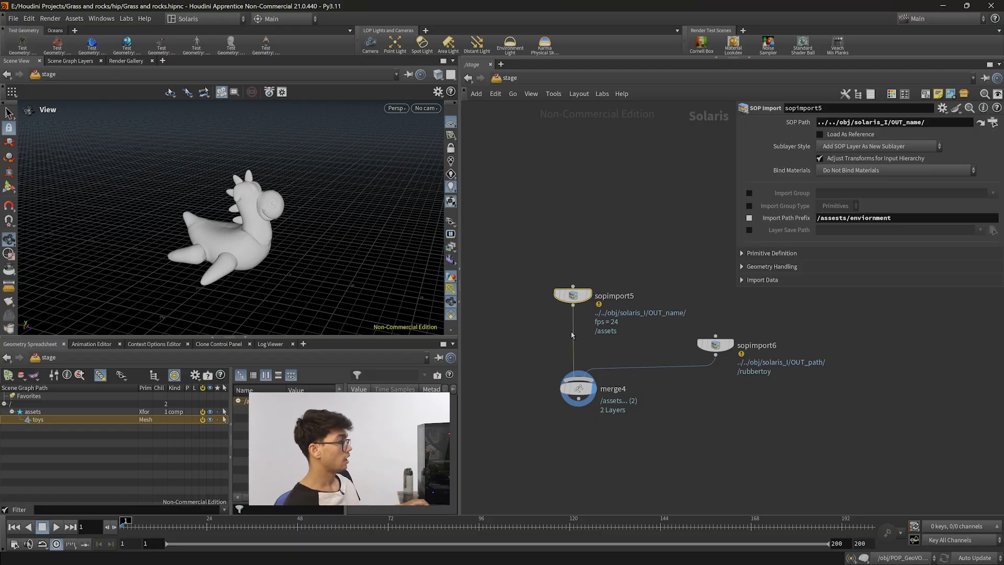
key(n)
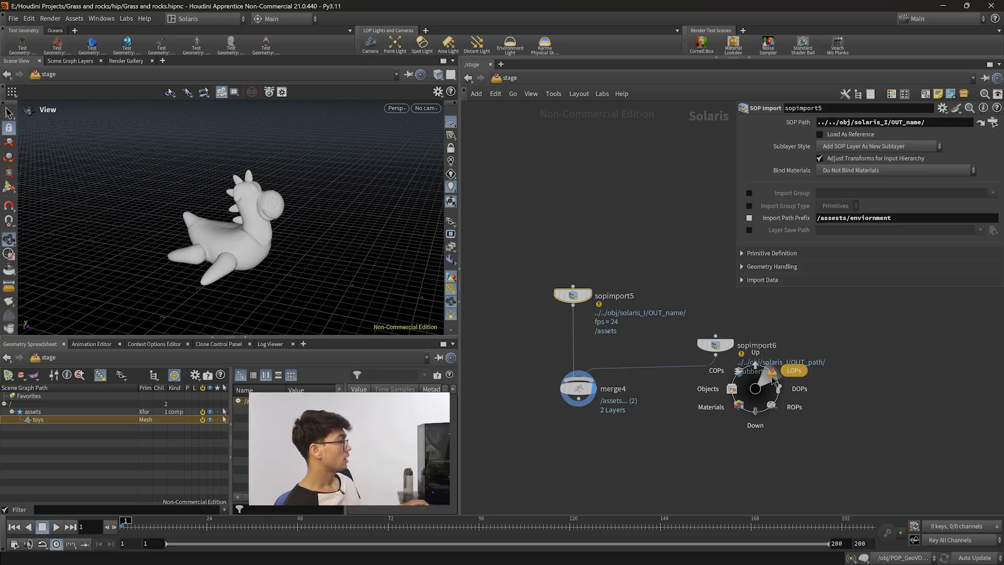
click(774, 382)
key(n)
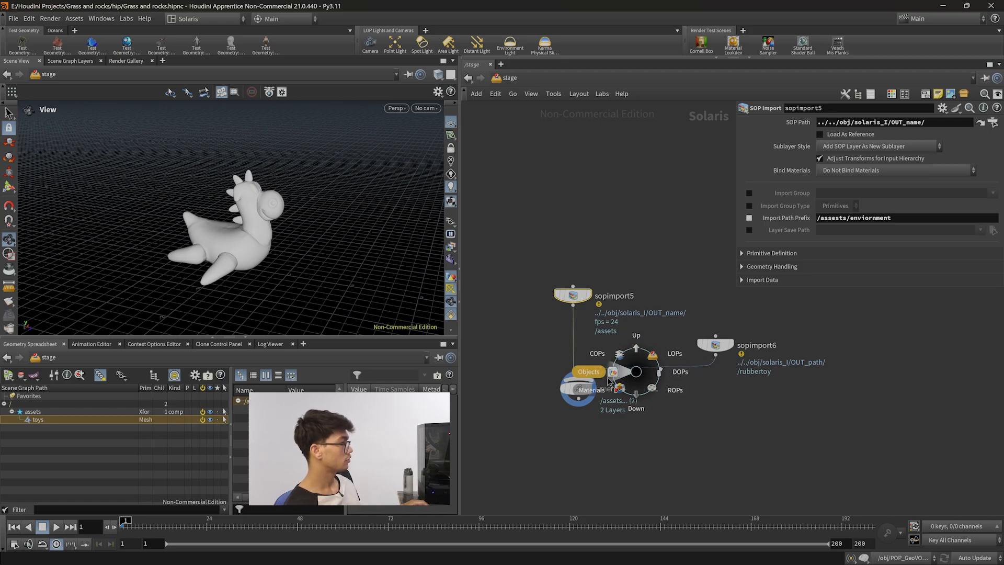
click(624, 372)
double_click(589, 386)
middle_drag(708, 463, 776, 456)
scroll(714, 459, up, 2)
middle_drag(637, 240, 641, 276)
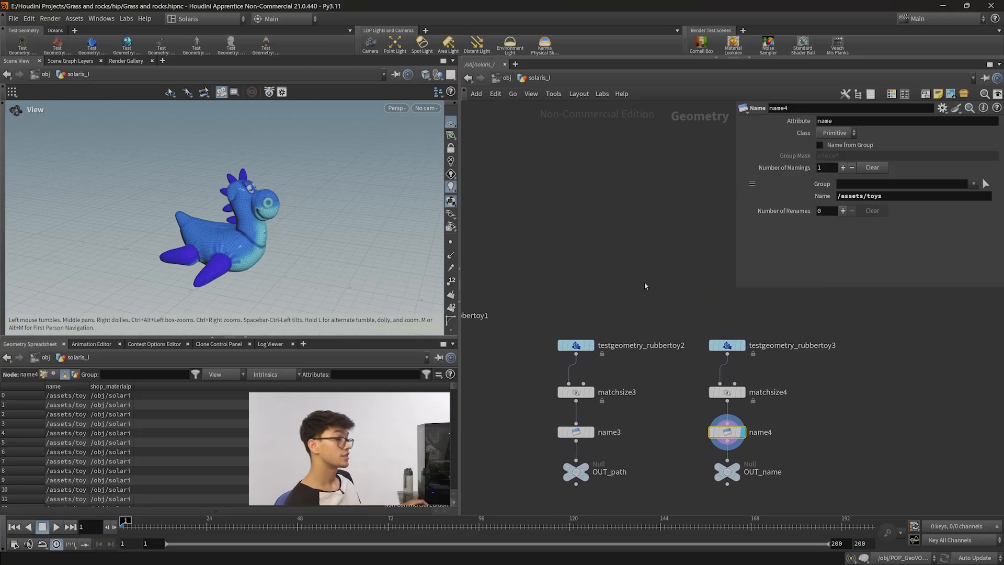
scroll(645, 281, down, 2)
click(575, 398)
double_click(847, 121)
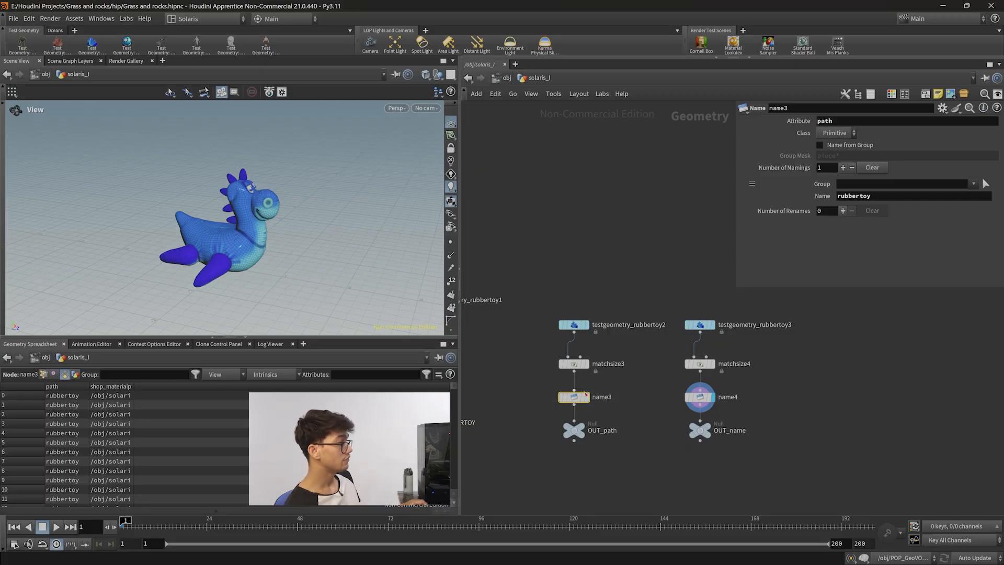
click(700, 396)
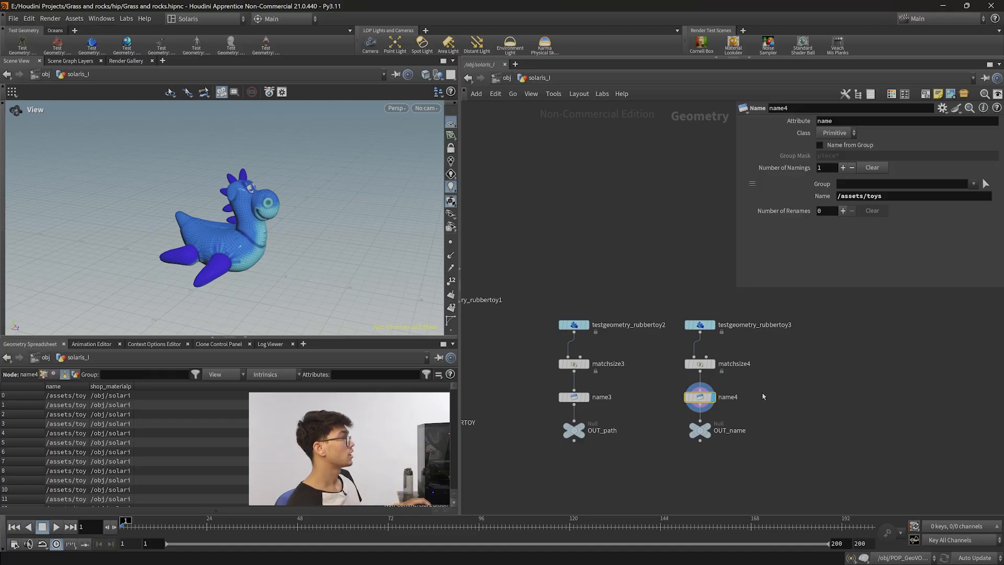
Rename the toy Name node's attribute to this_path.
click(859, 121)
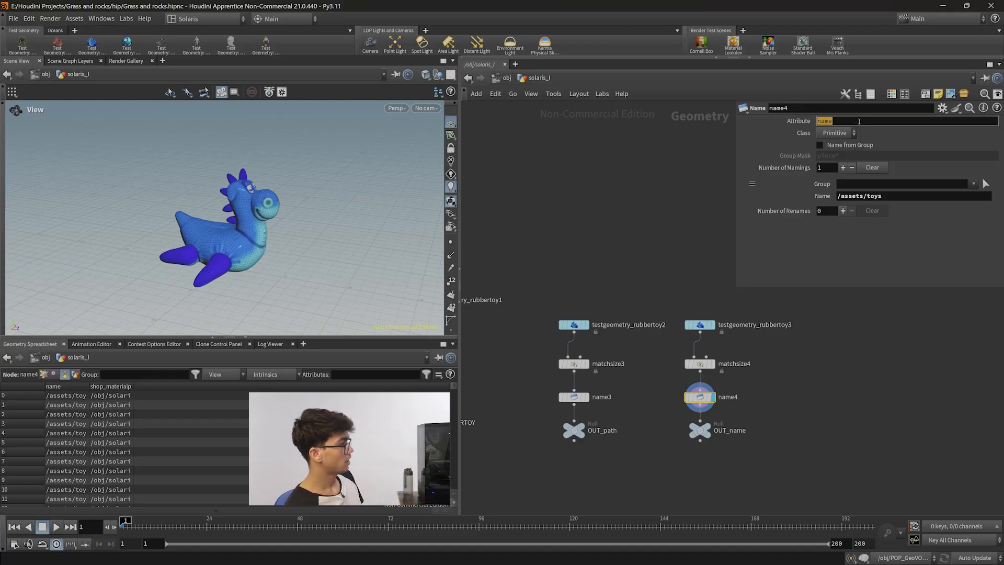
text(thi)
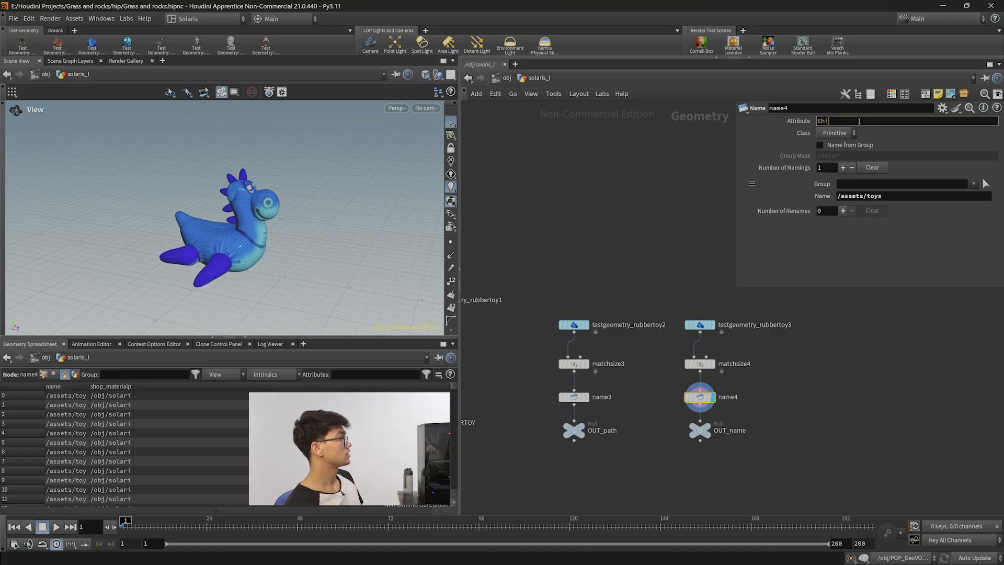
text(s)
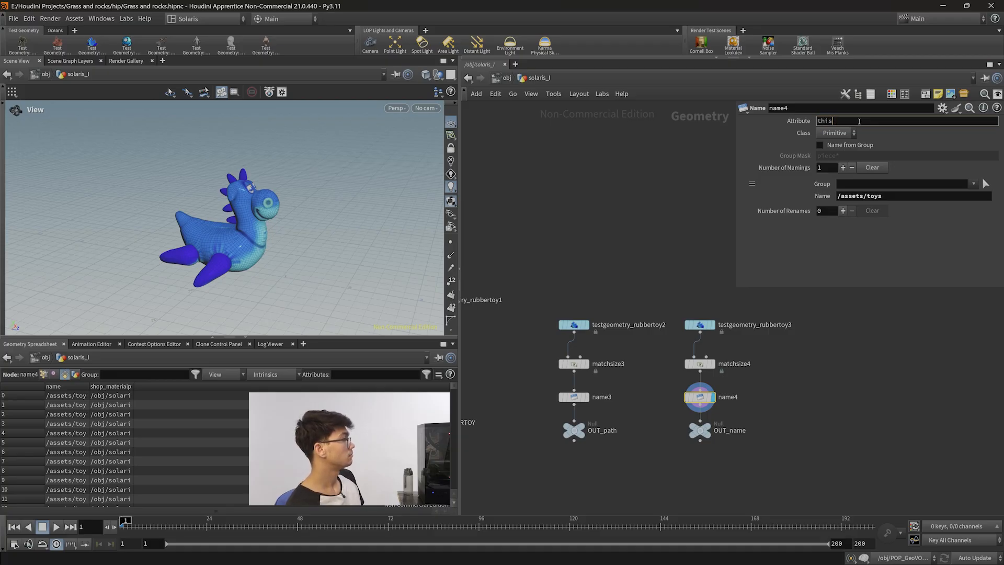
text(_path)
key(Return)
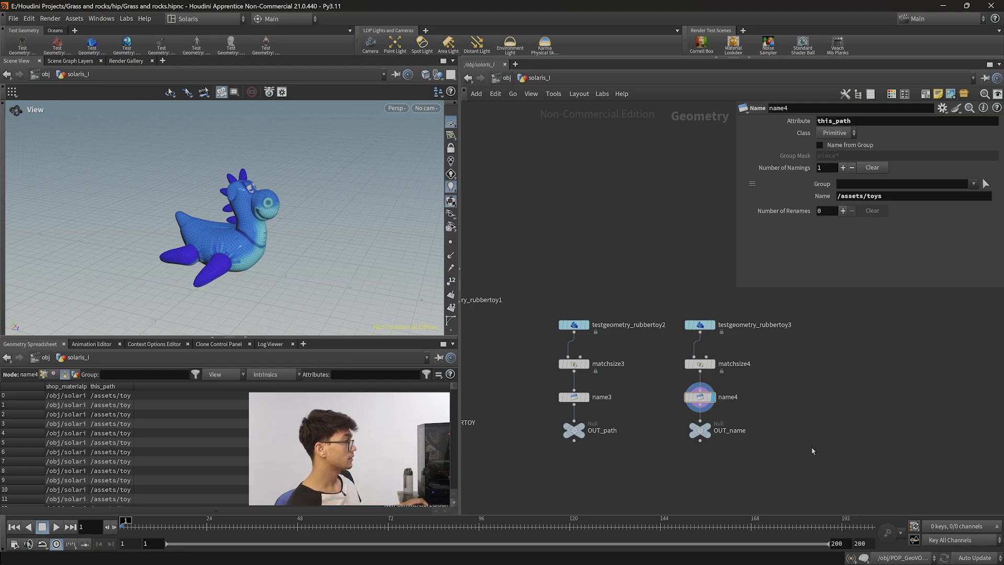
Return to the stage network and expand the merged scene graph hierarchy down to the mesh.
drag(890, 196, 832, 199)
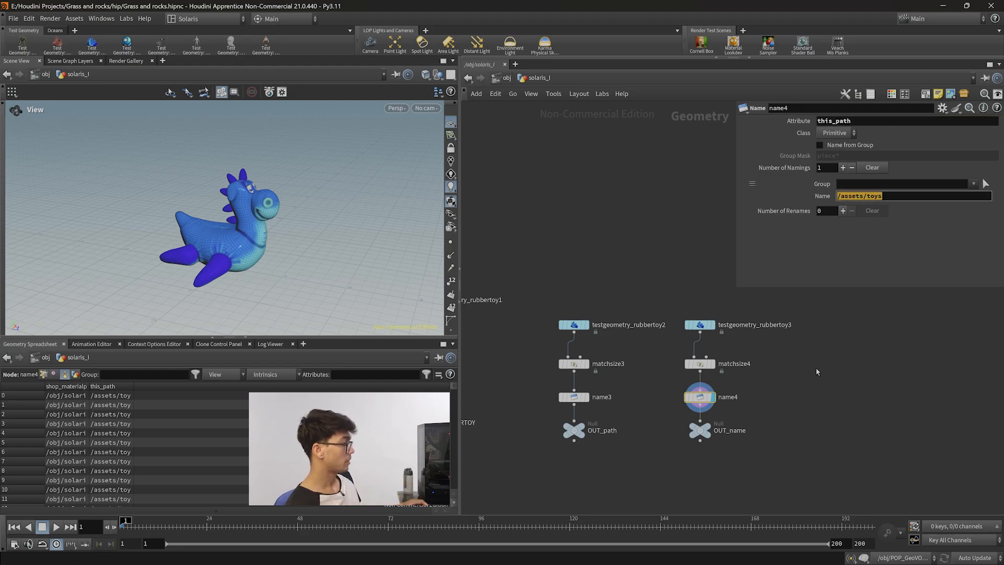
key(n)
click(852, 425)
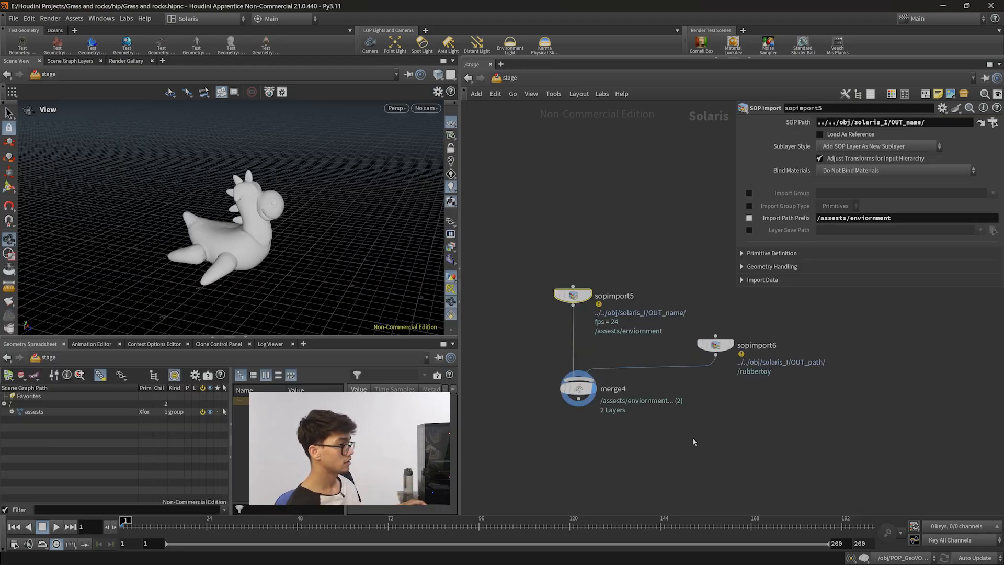
click(578, 388)
click(12, 412)
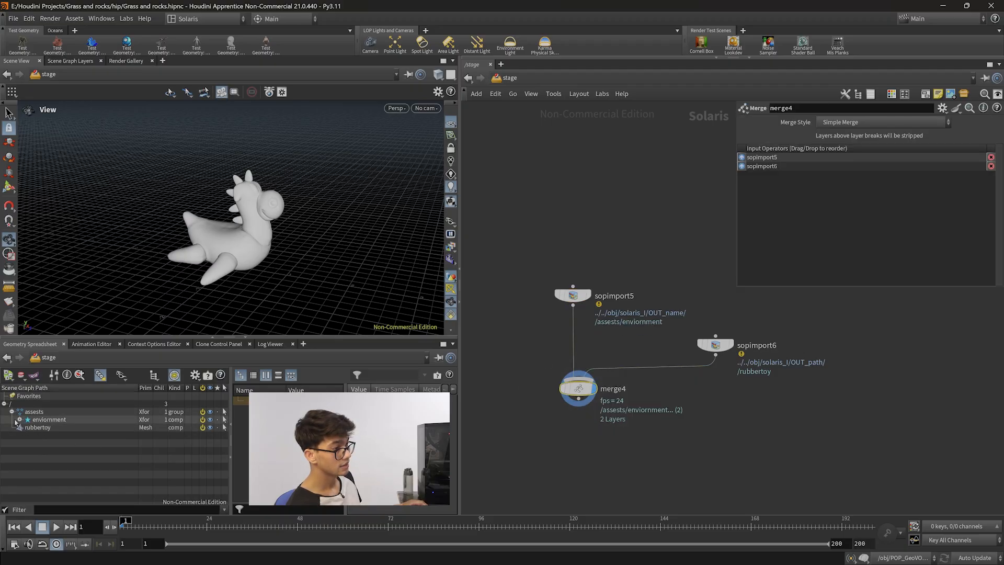
click(12, 412)
click(12, 412)
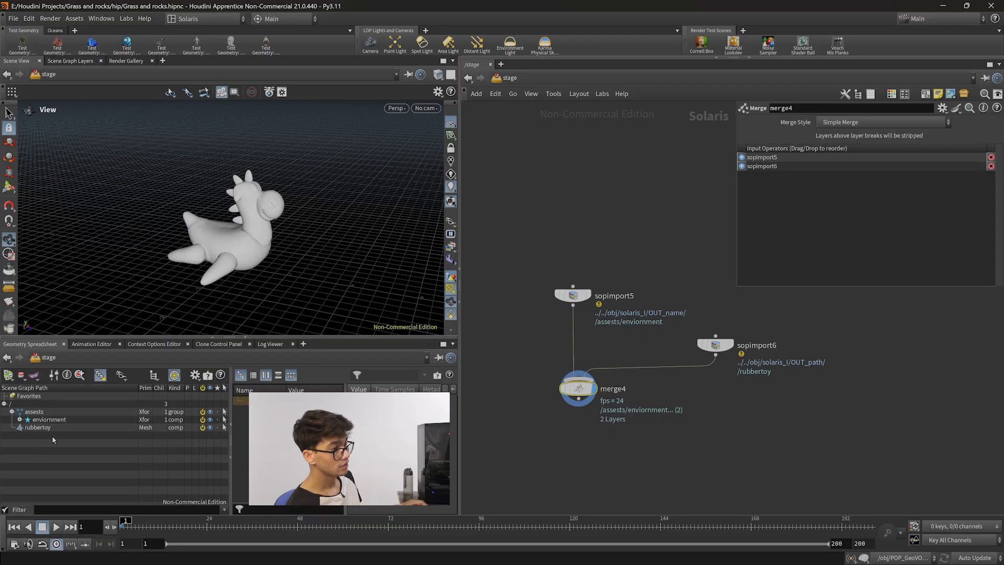
click(20, 420)
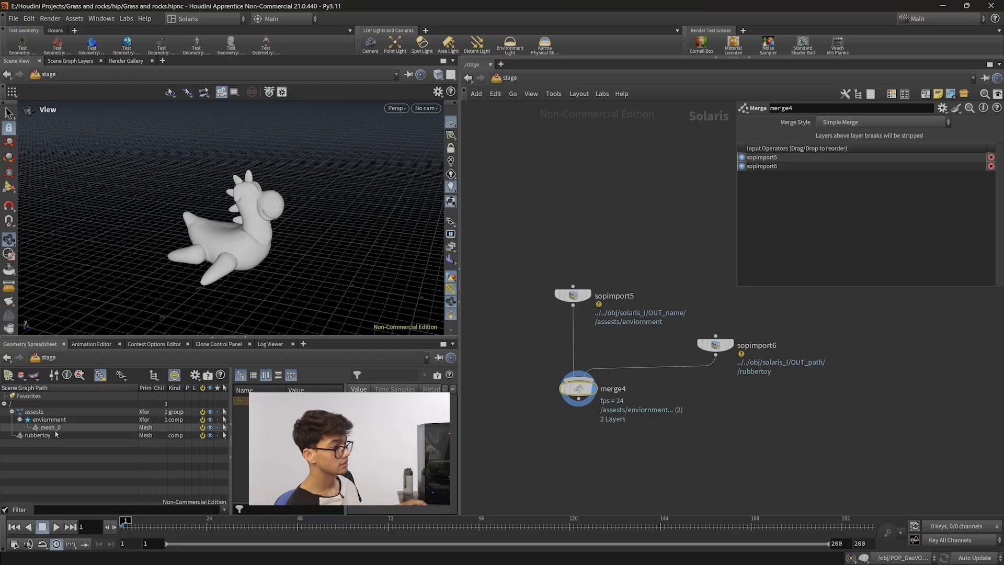
click(57, 428)
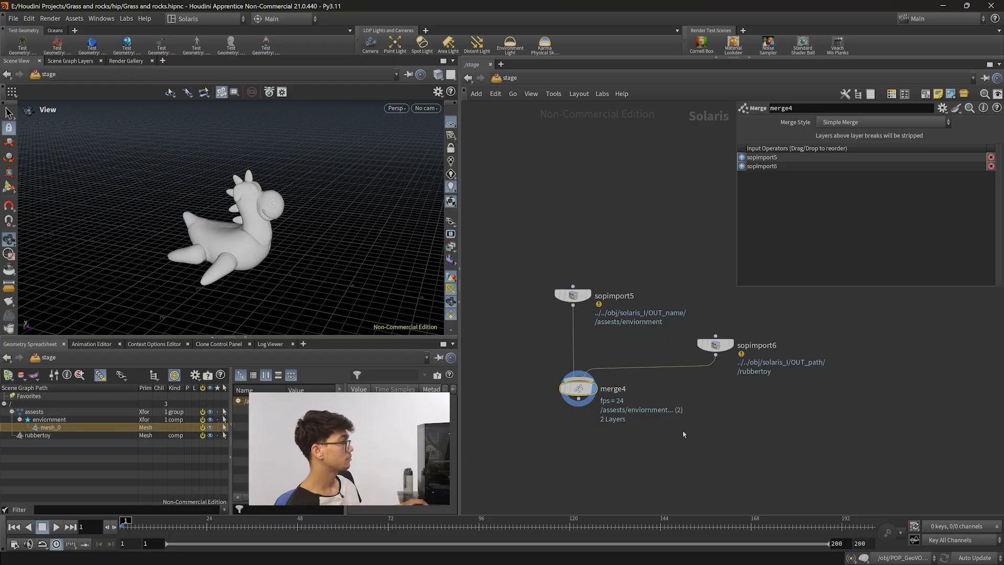
Append an n to the first SOP Import's Import Path Prefix.
drag(726, 337, 720, 312)
drag(558, 256, 586, 312)
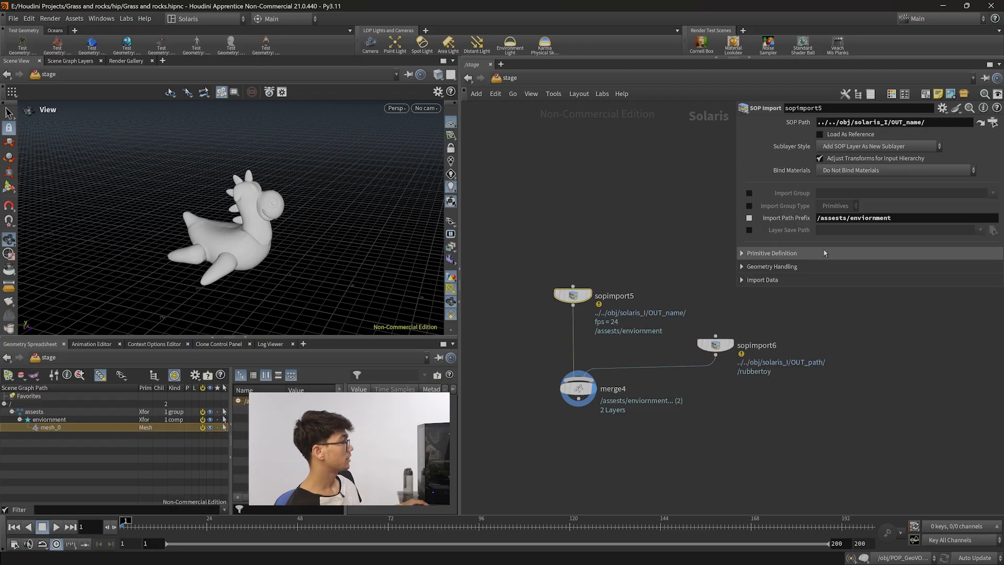
drag(900, 217, 813, 218)
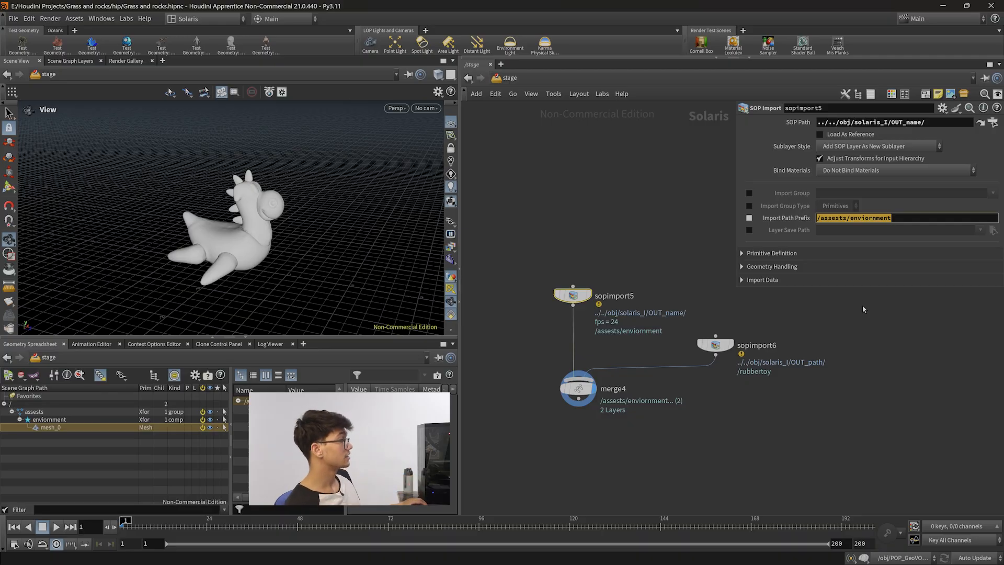
click(903, 220)
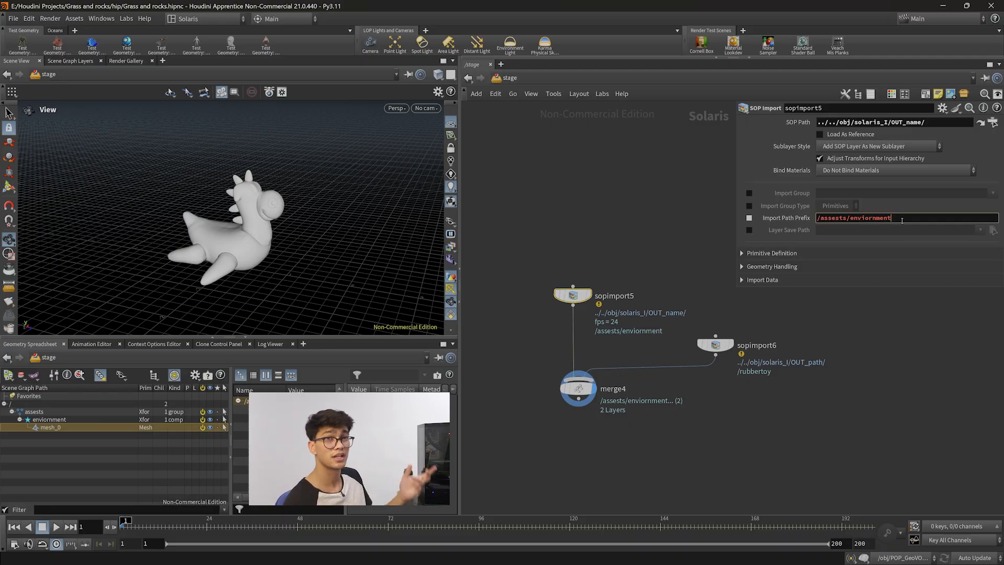
text(n)
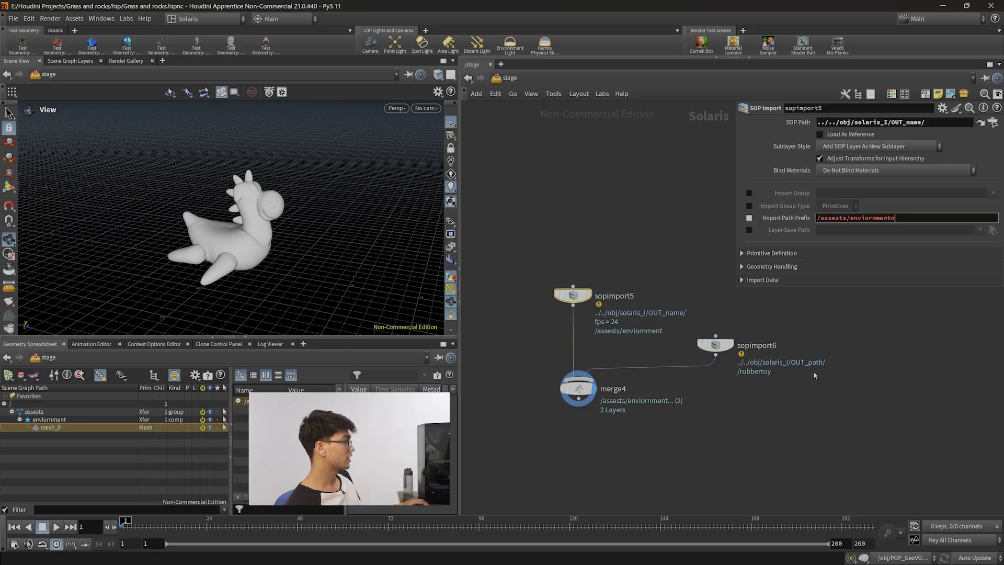
click(744, 419)
Add a sticky note inside the solaris_I geometry network and enlarge it.
key(n)
click(729, 420)
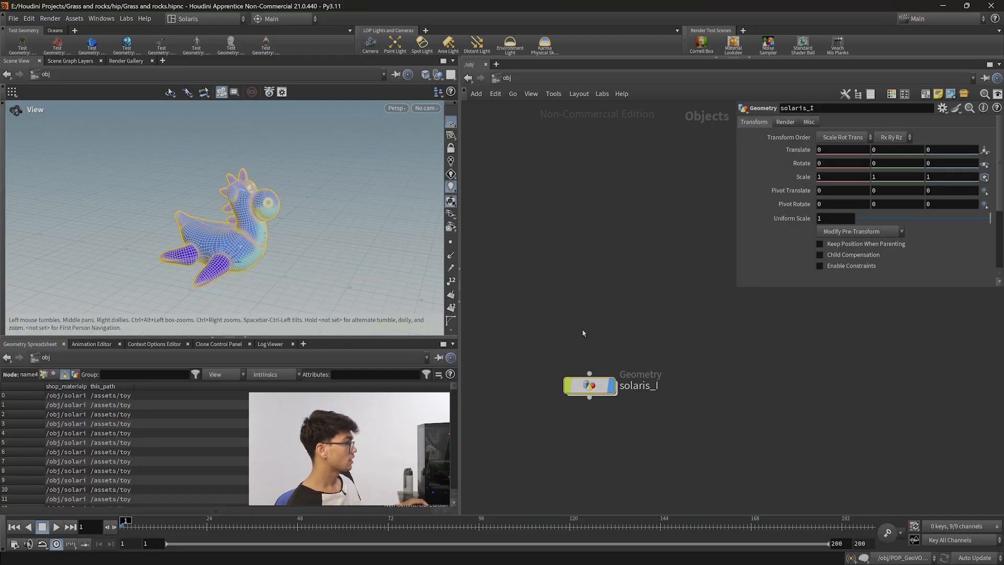
double_click(590, 386)
middle_drag(863, 435, 610, 426)
scroll(617, 428, down, 4)
middle_drag(688, 426, 617, 416)
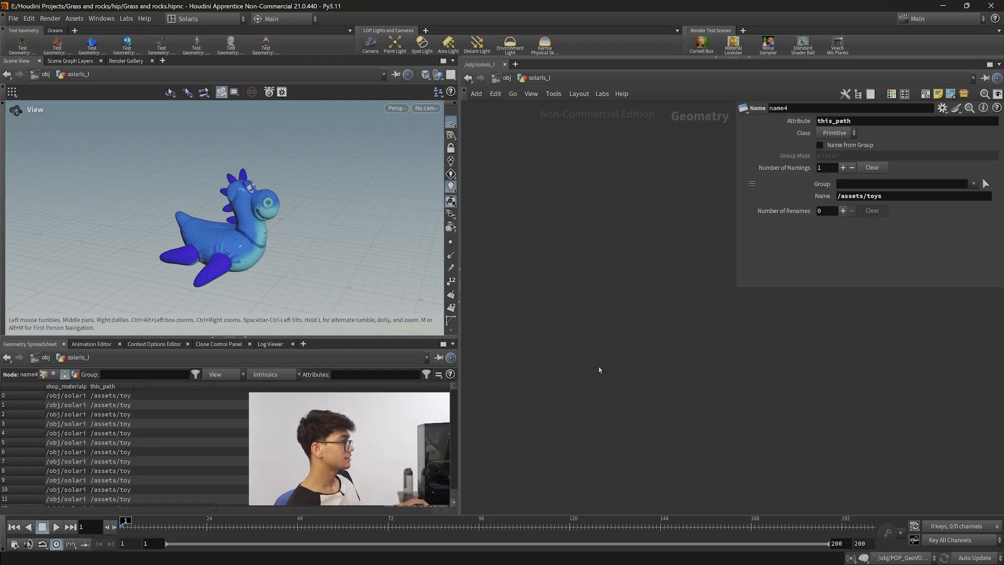
key(Tab)
click(553, 199)
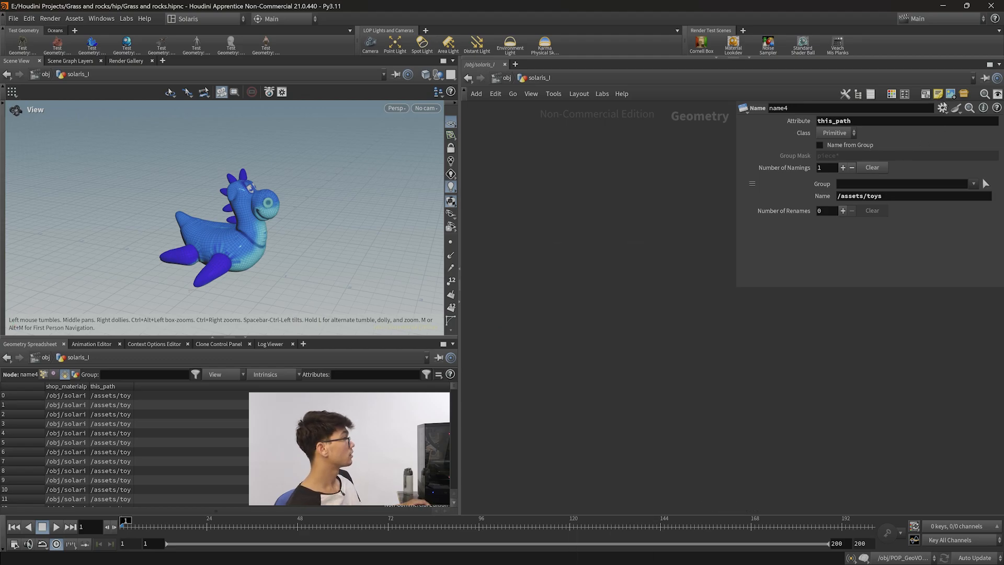
click(938, 94)
drag(746, 294, 559, 291)
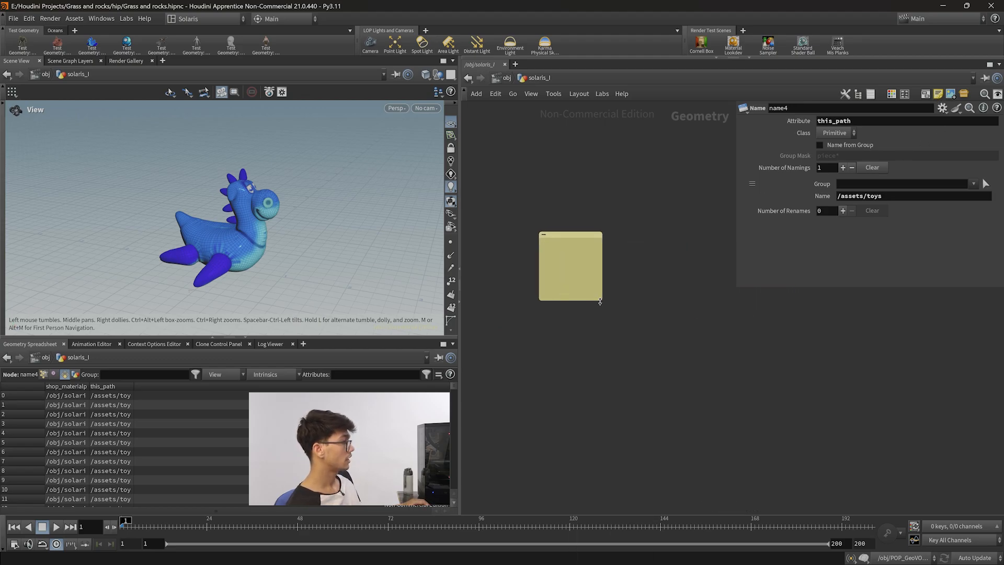
drag(602, 301, 752, 418)
Write path and name attribute (primitive class) in the sticky note.
drag(656, 237, 607, 230)
double_click(658, 292)
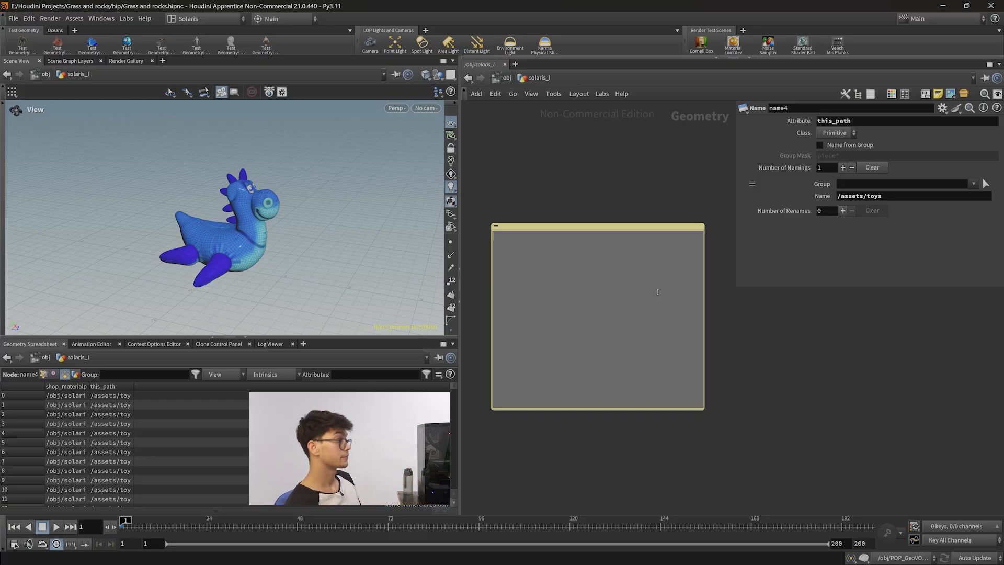
text(we)
text(path and )
text(name attribute (prim)
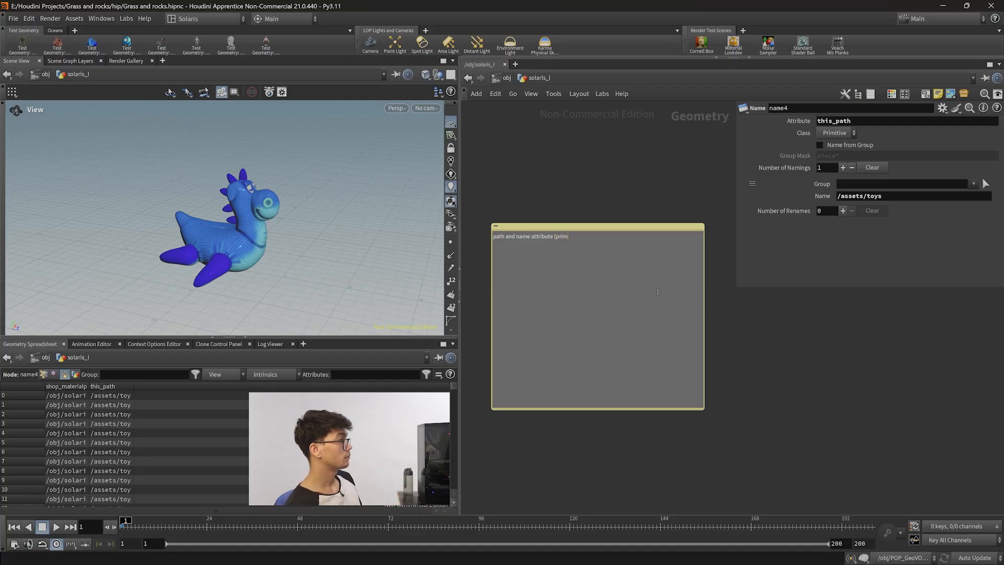
text(itive class)
key(Escape)
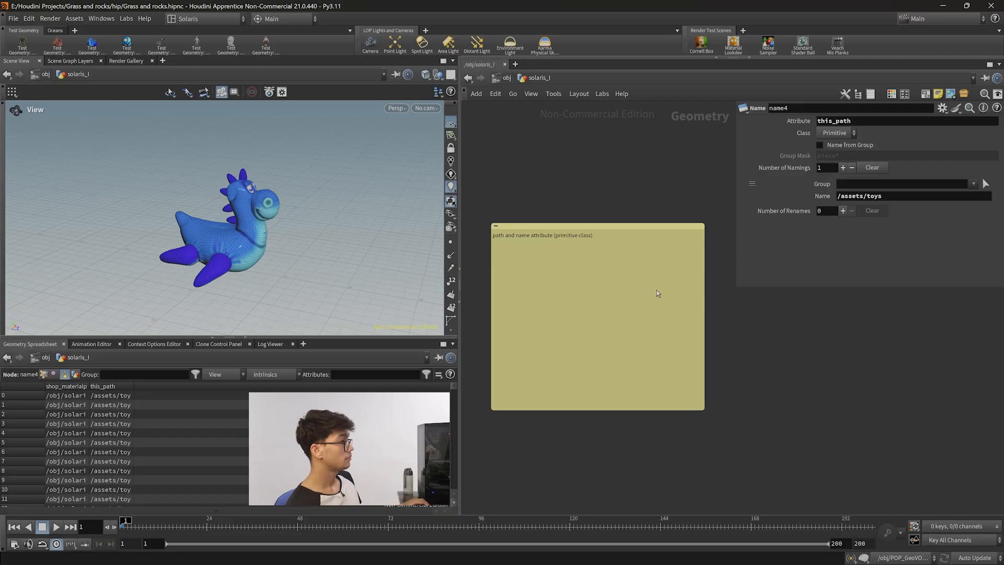
Move and resize the sticky note within the geometry network.
double_click(640, 260)
key(ctrl+a)
click(769, 345)
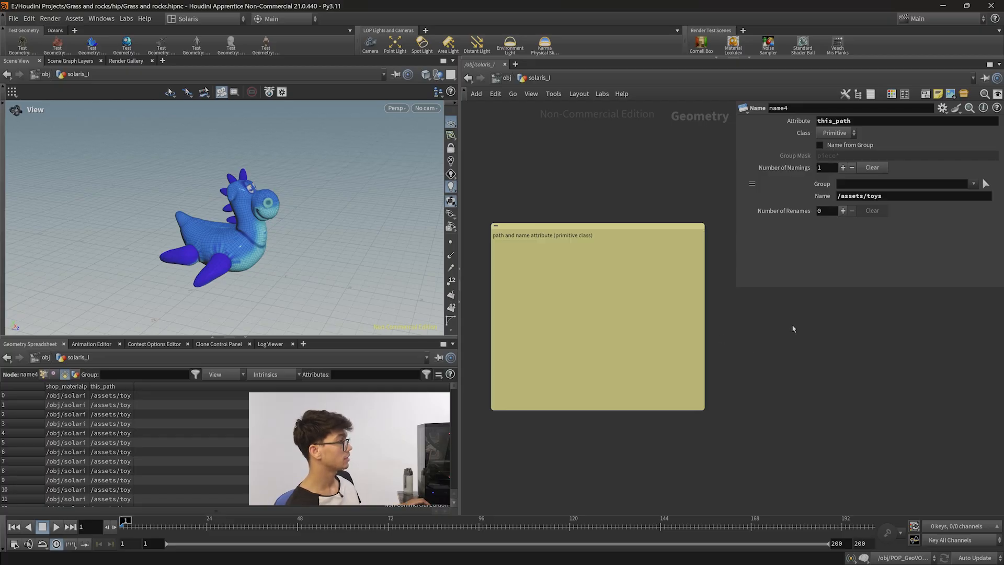
scroll(773, 322, up, 3)
middle_drag(702, 337, 941, 406)
scroll(705, 383, down, 3)
middle_drag(841, 393, 806, 395)
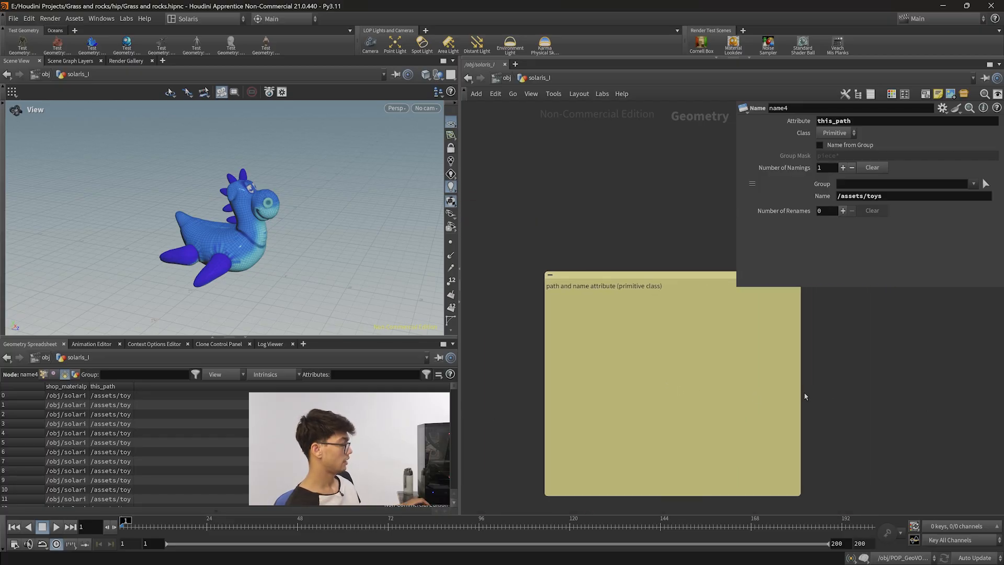
key(p)
middle_drag(835, 365, 827, 310)
Add the line 'you can give them name and path of your geo,' to the sticky note.
double_click(724, 264)
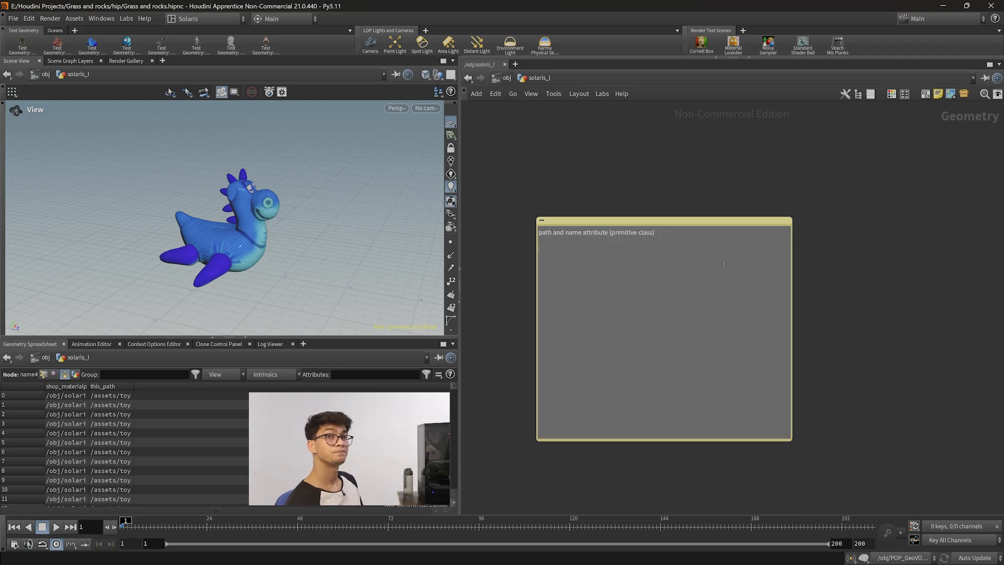
text(you can)
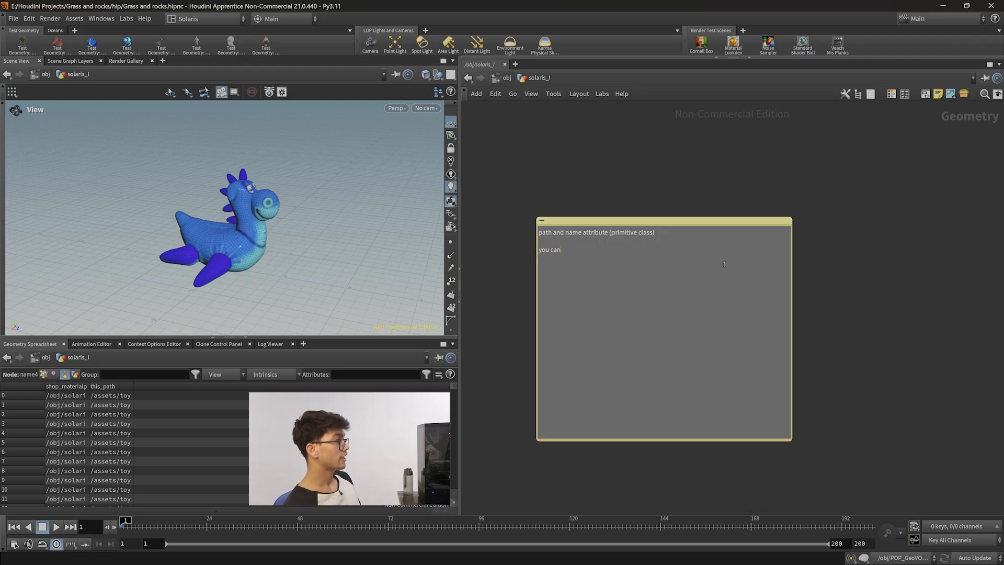
text( give them name )
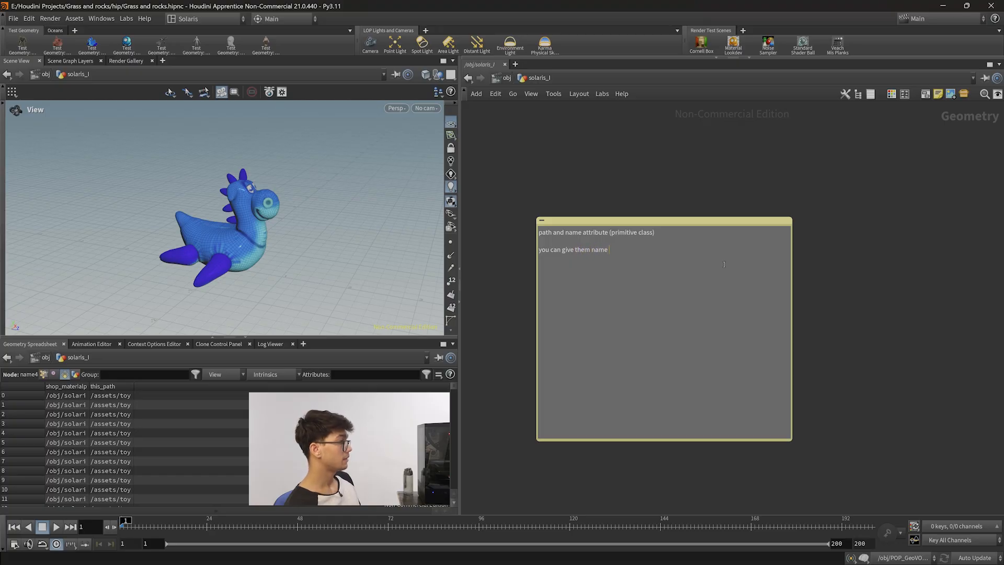
text(and path of uy)
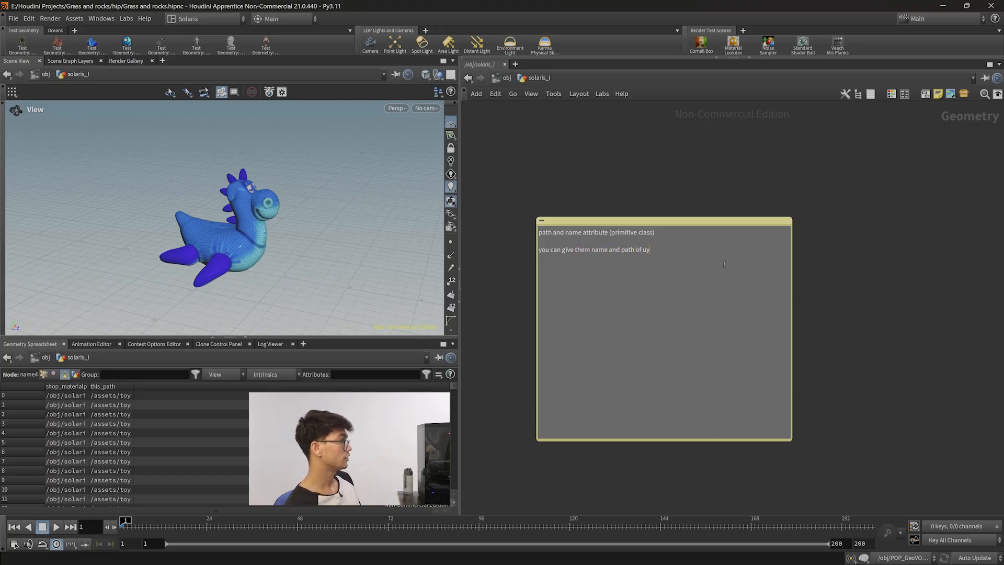
key(BackSpace)
key(BackSpace)
text(you)
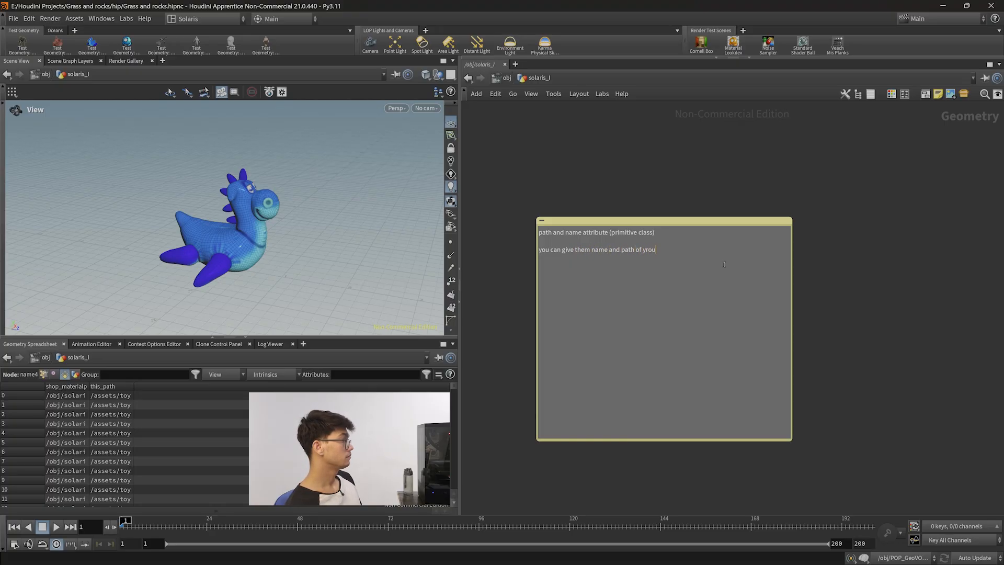
text(r geo,)
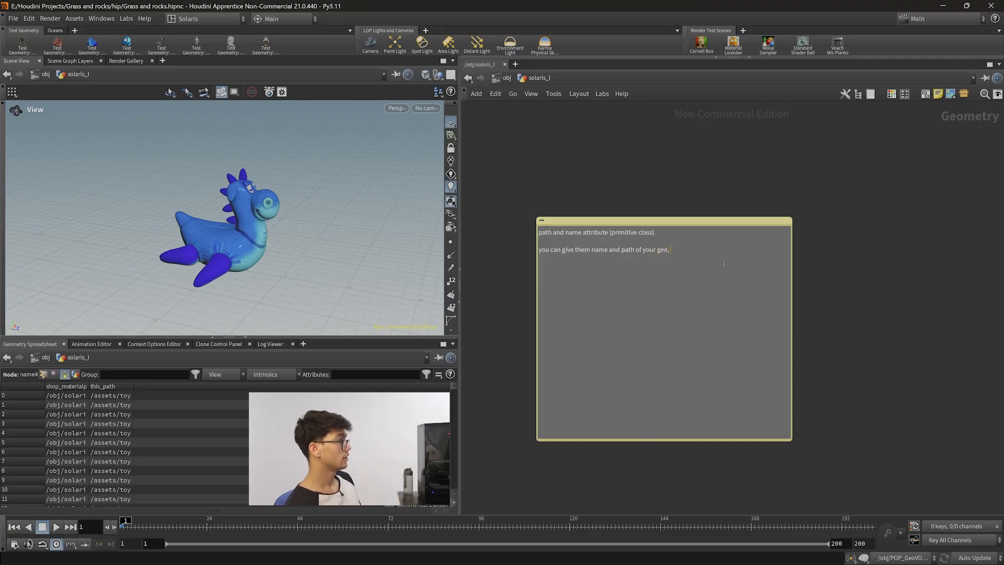
key(Escape)
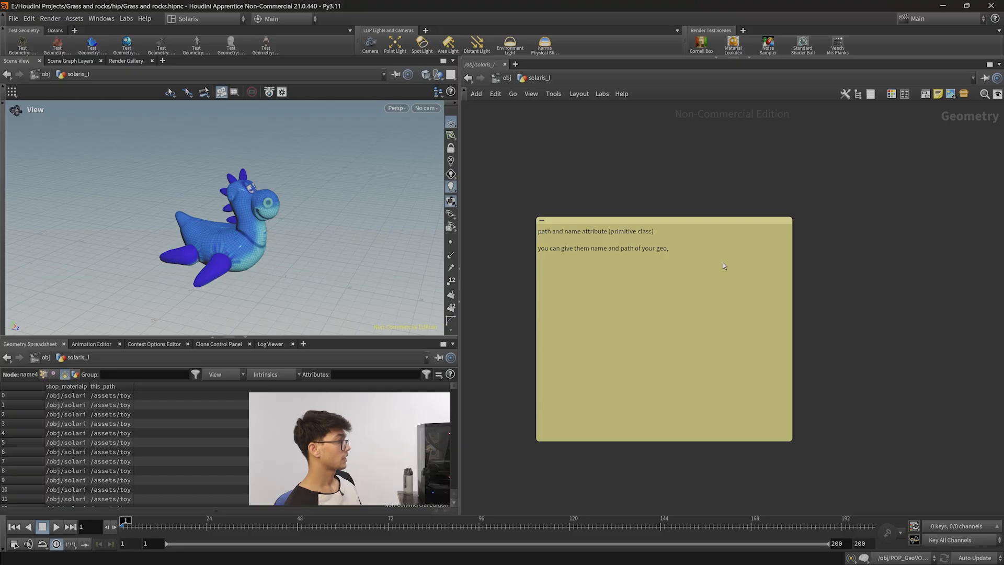
Add the line 'and path goes with /assets/environmetns/etc.' to the sticky note.
click(723, 262)
text(and path goes with /a)
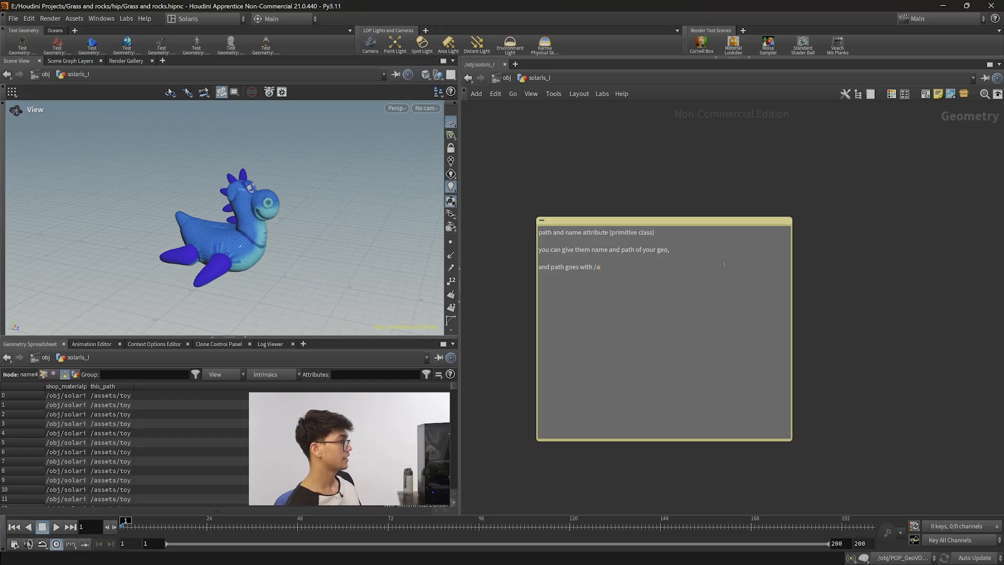
text(ssets/enviorn)
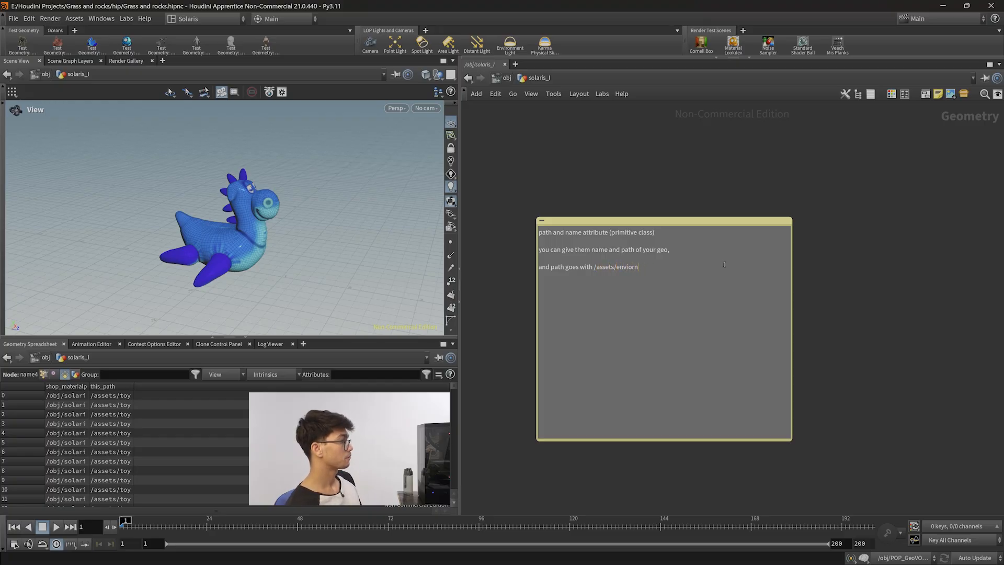
key(BackSpace)
key(BackSpace)
key(BackSpace)
text(ronme)
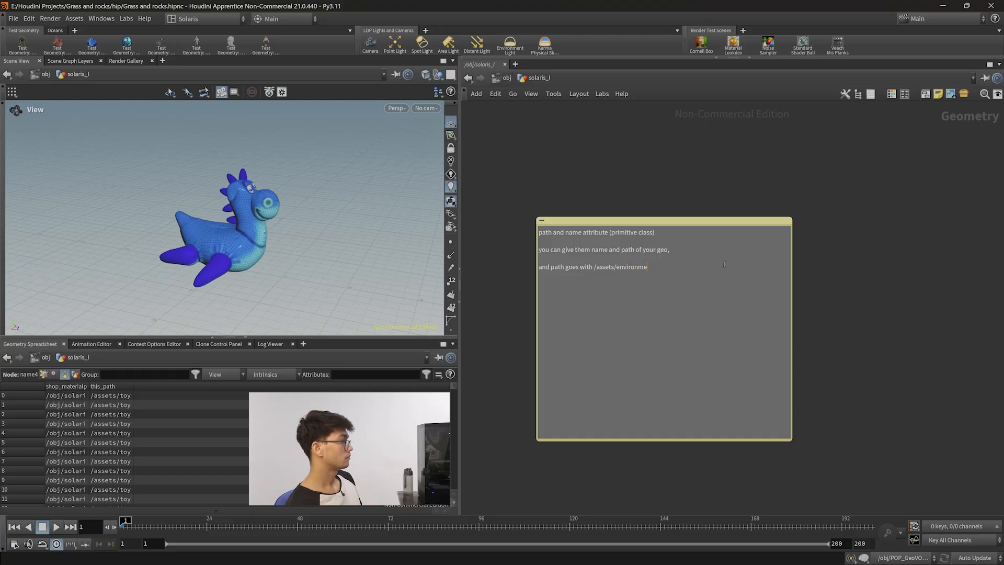
text(tns/ets)
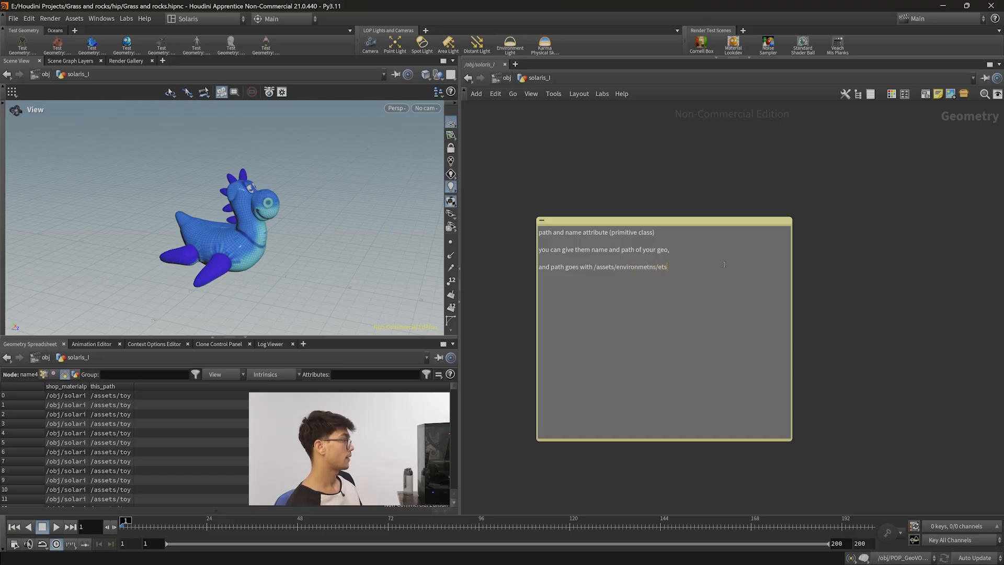
key(Return)
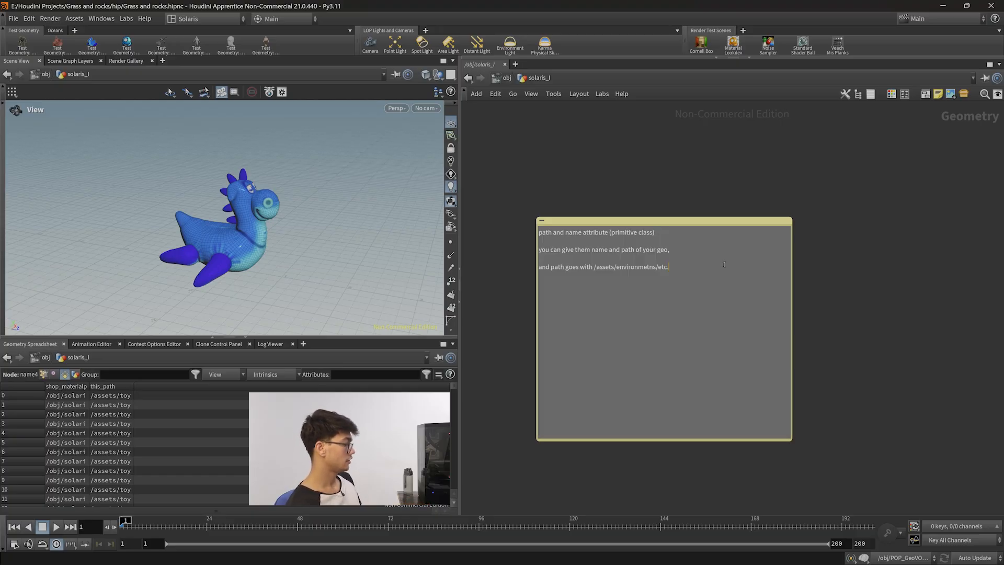
Add the line 'name or path (string there) it can be anything if it is a string,' to the note.
text(name or path )
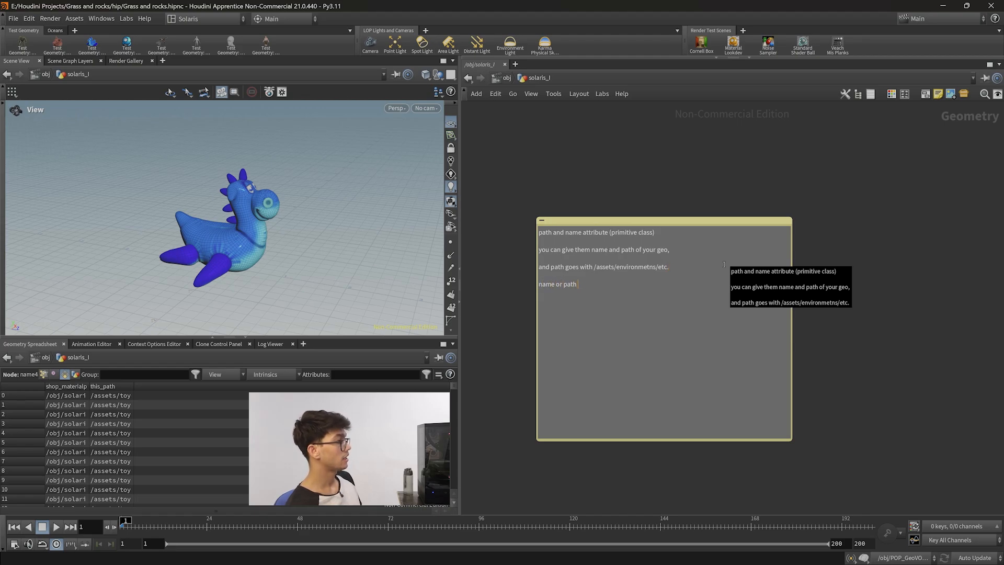
text((string)
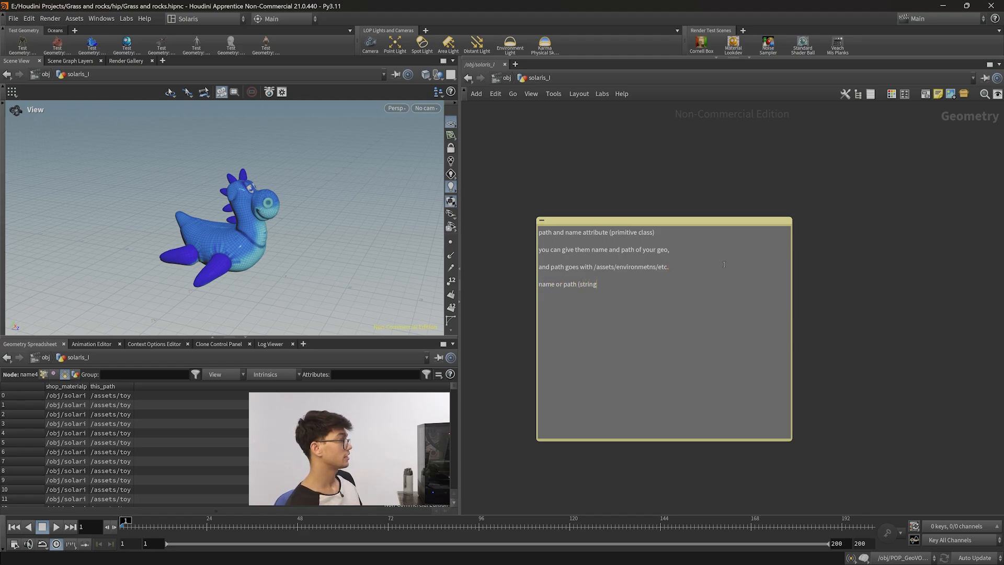
text( there0)
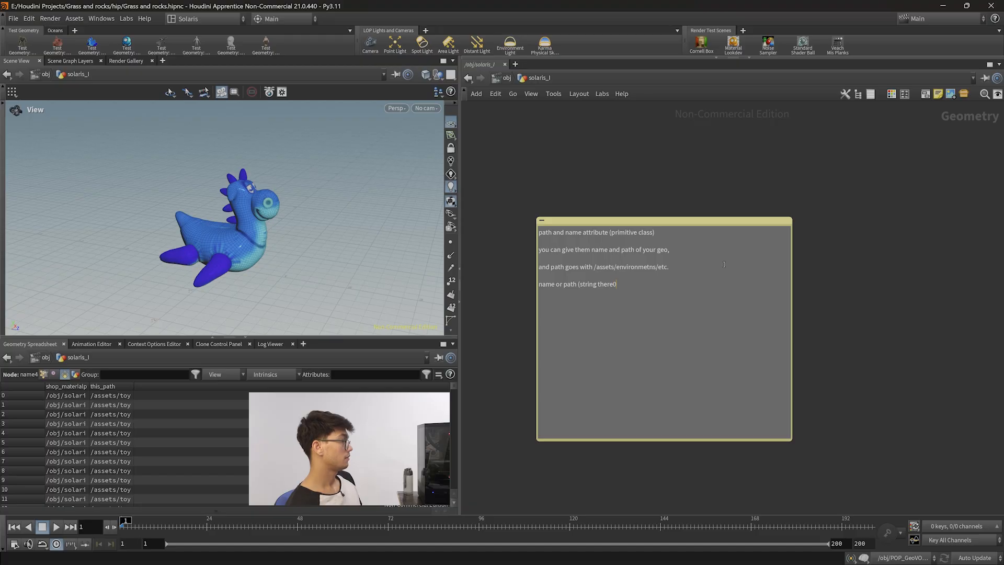
key(BackSpace)
text() it can be anything with a)
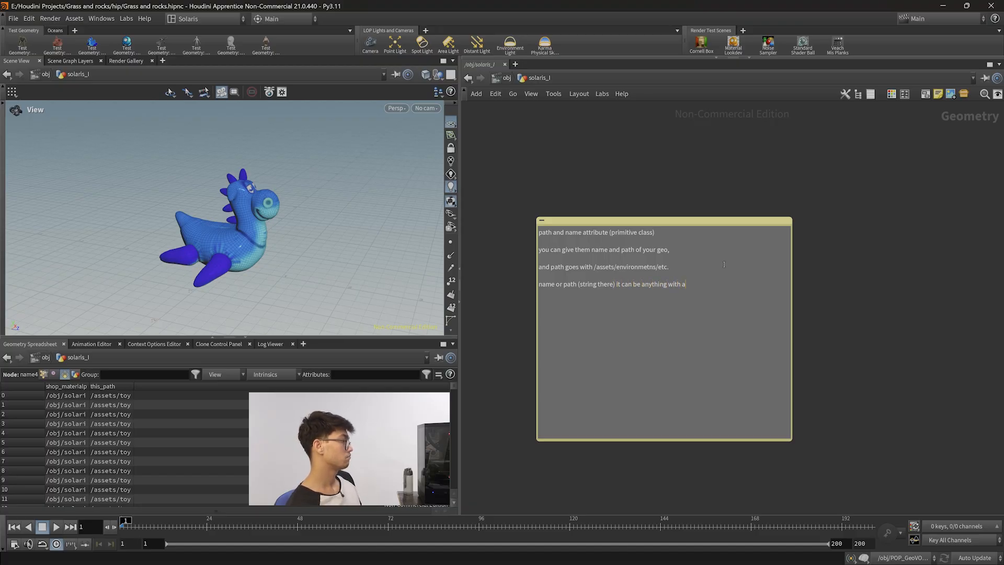
key(BackSpace)
key(BackSpace)
text(if it is a string )
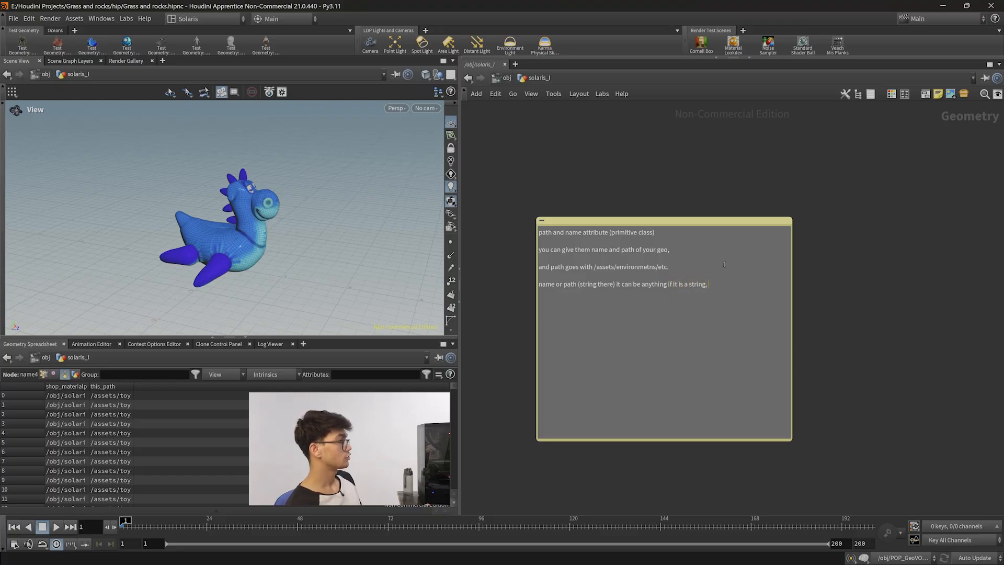
text(the path )
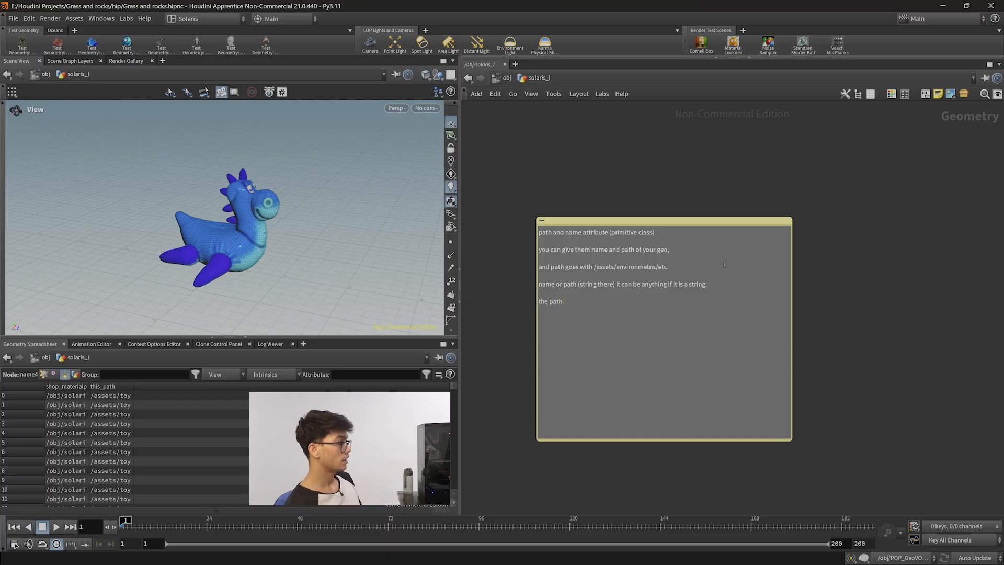
text(ofrom the)
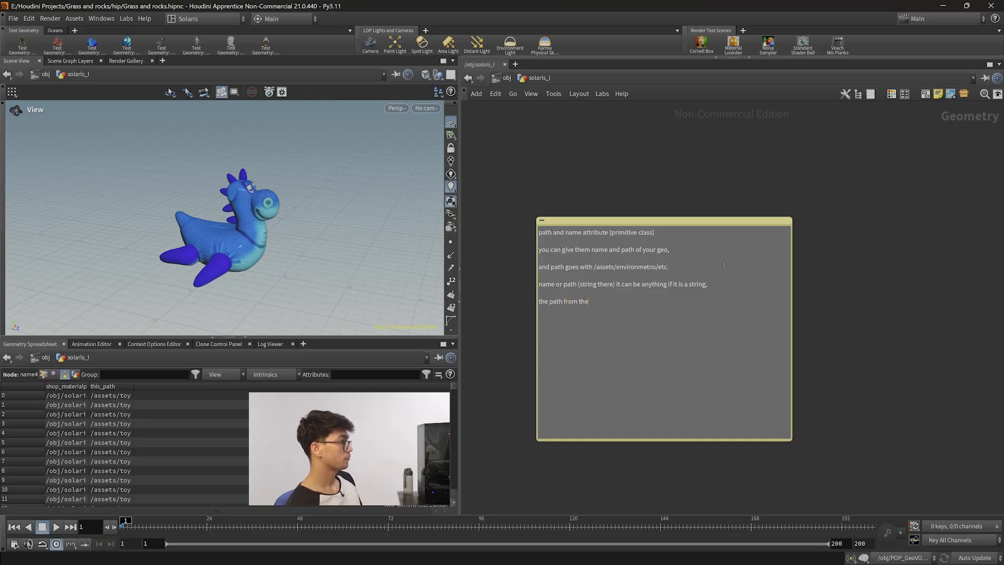
text( attrbiutes)
Add the line 'the path from the attributes will override the path at solaris.' to the note.
key(BackSpace)
key(BackSpace)
text(i)
key(BackSpace)
text(ute)
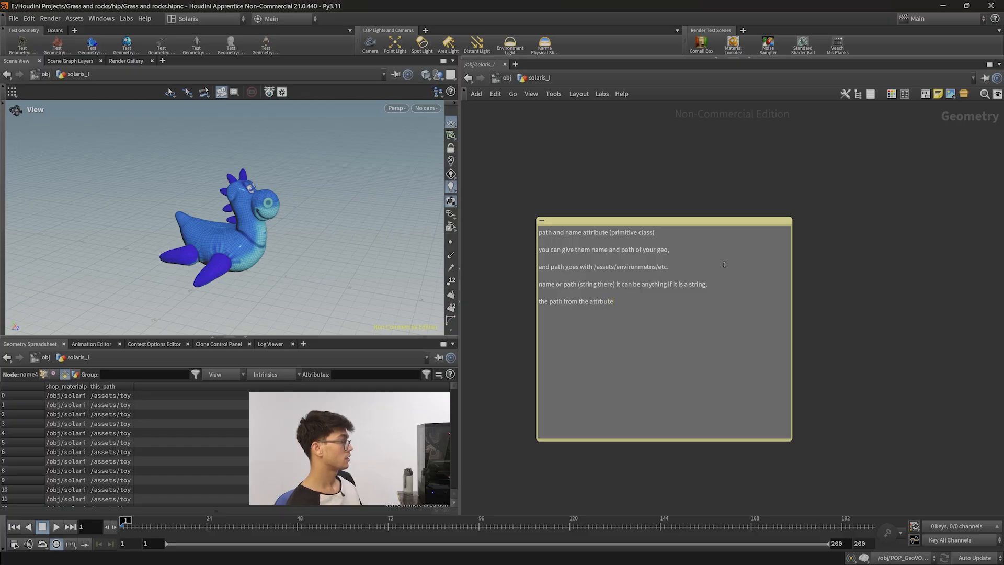
key(BackSpace)
key(BackSpace)
key(BackSpace)
key(BackSpace)
key(BackSpace)
key(BackSpace)
text(iibutes will ov)
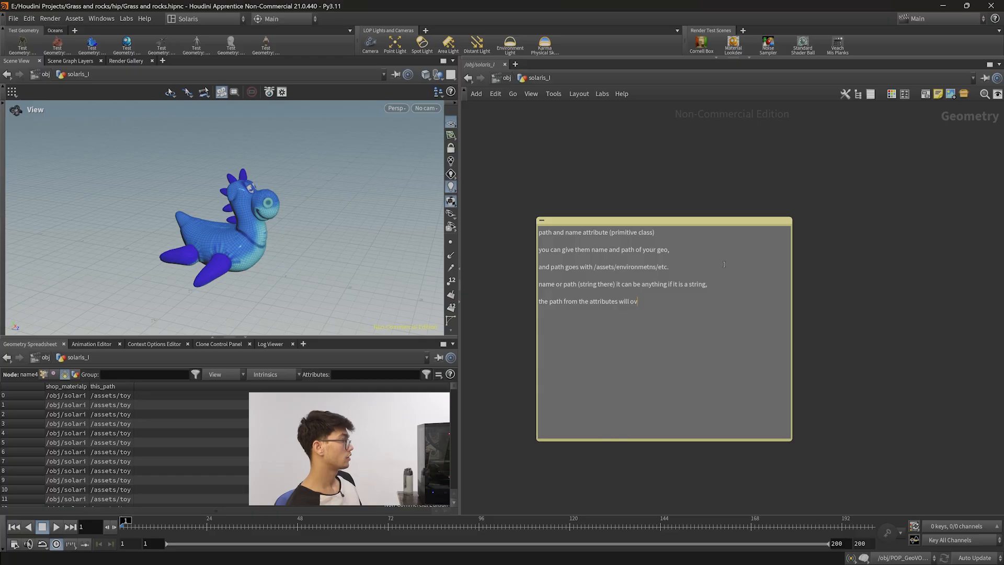
text(erride the )
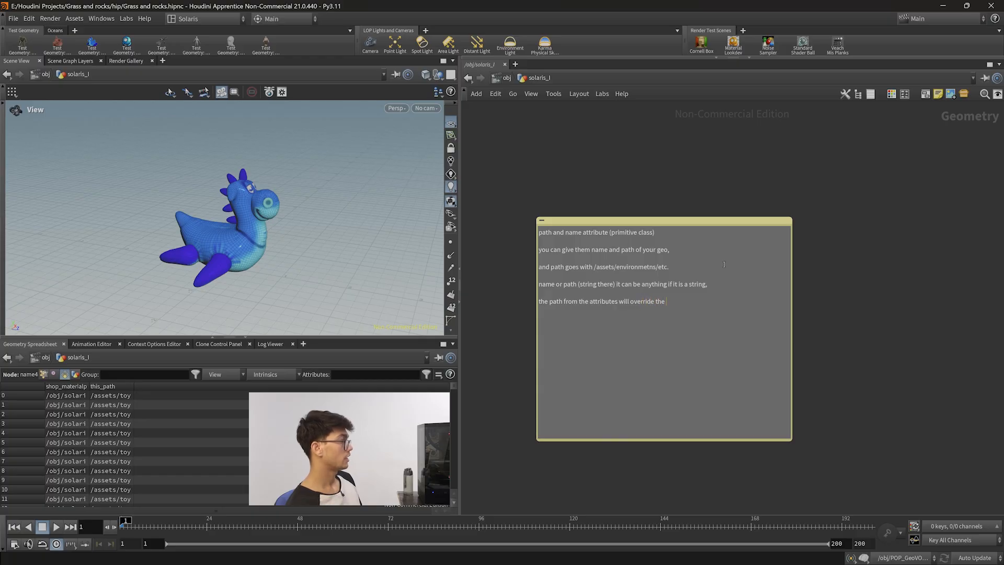
text(path at)
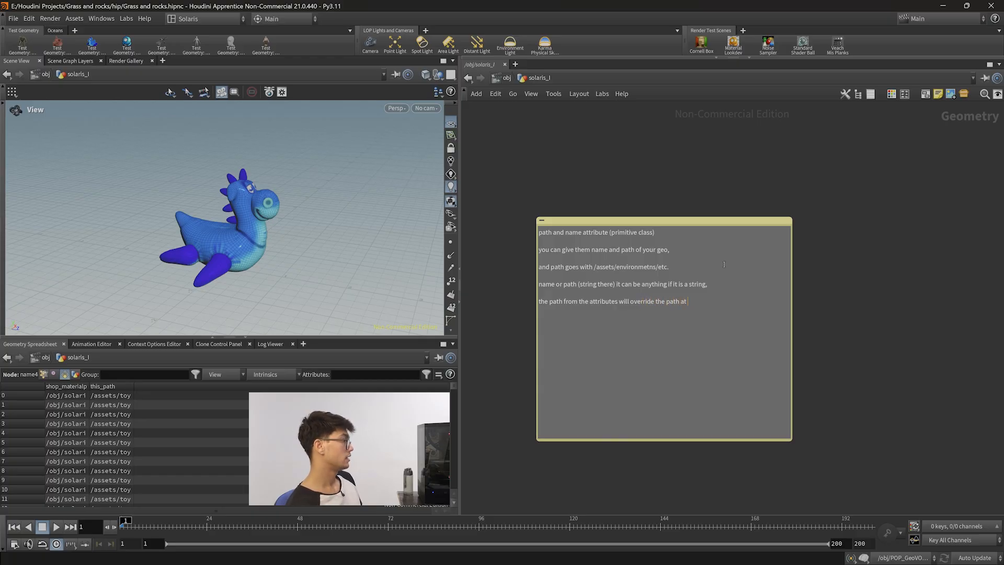
text(at solari)
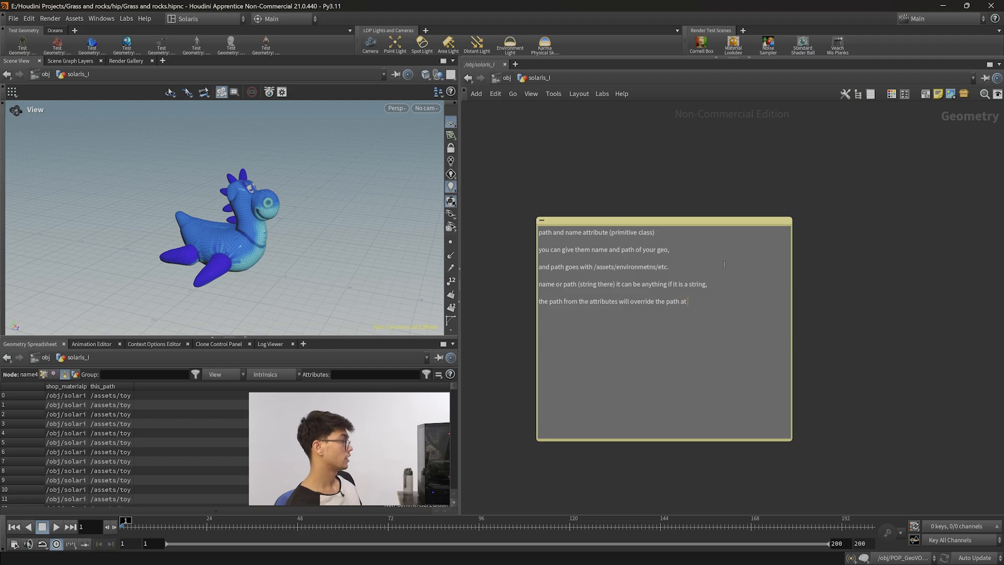
text(s.)
Shrink the sticky note's height to fit its text and reposition it.
drag(679, 443, 678, 320)
middle_drag(749, 315, 785, 350)
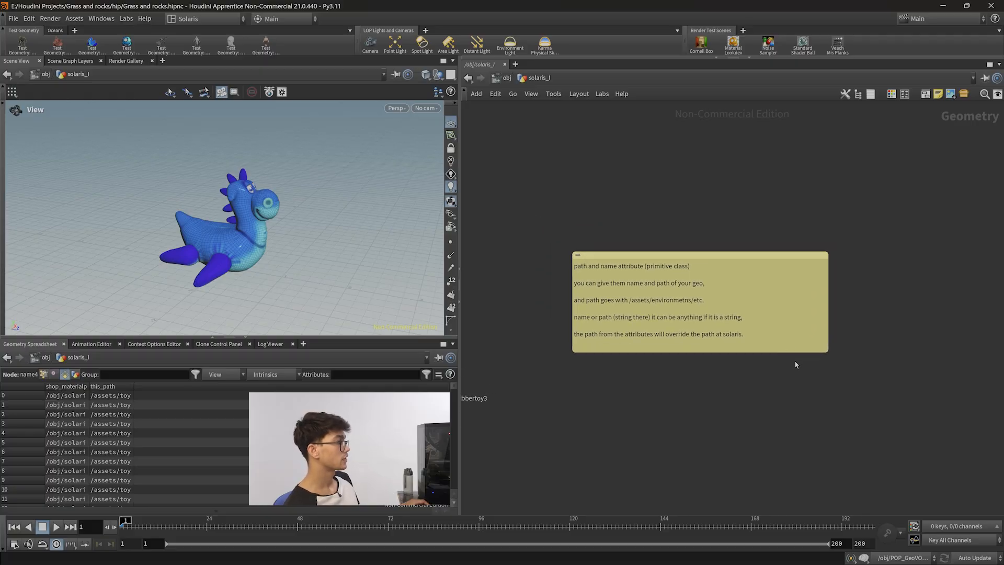
scroll(796, 365, up, 3)
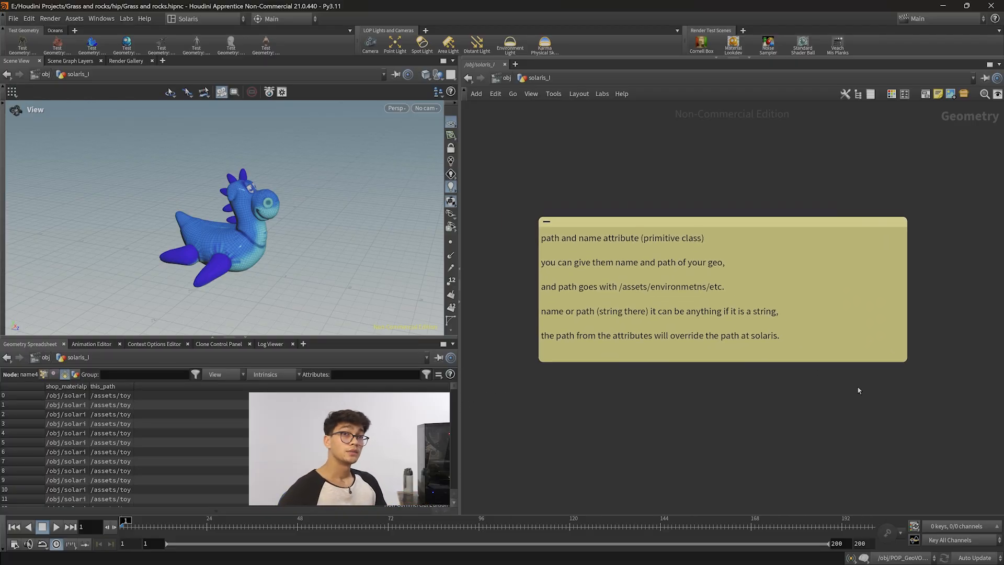